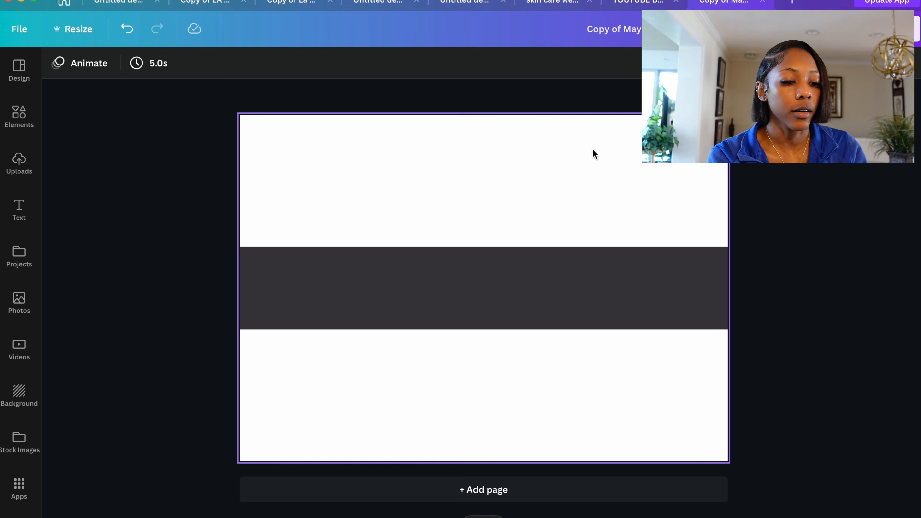
Check the design's pixel dimensions in the file details and inspect the dark band across the canvas.
click(16, 31)
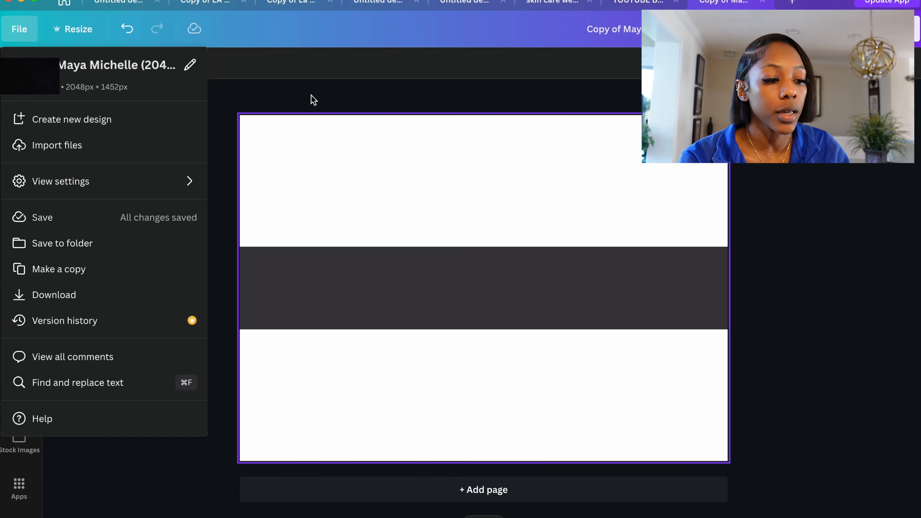
click(318, 97)
click(596, 286)
click(632, 291)
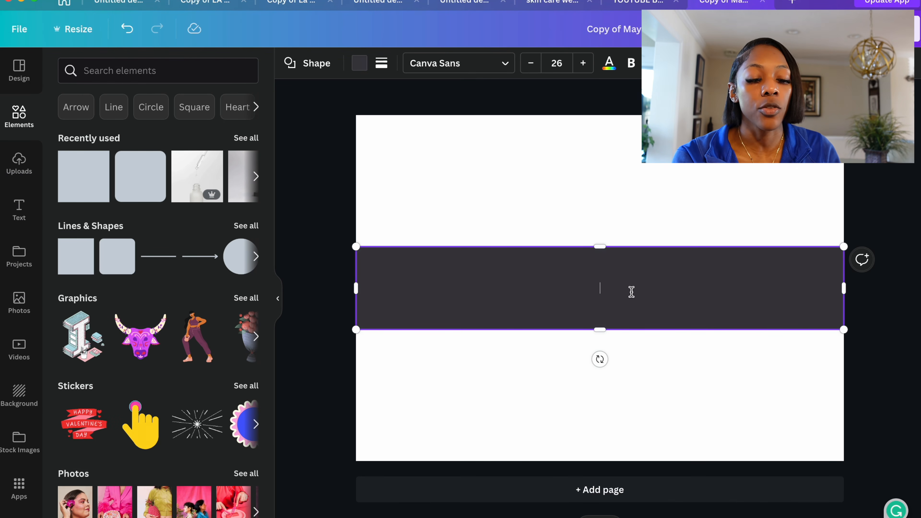
click(876, 366)
click(742, 300)
key(Escape)
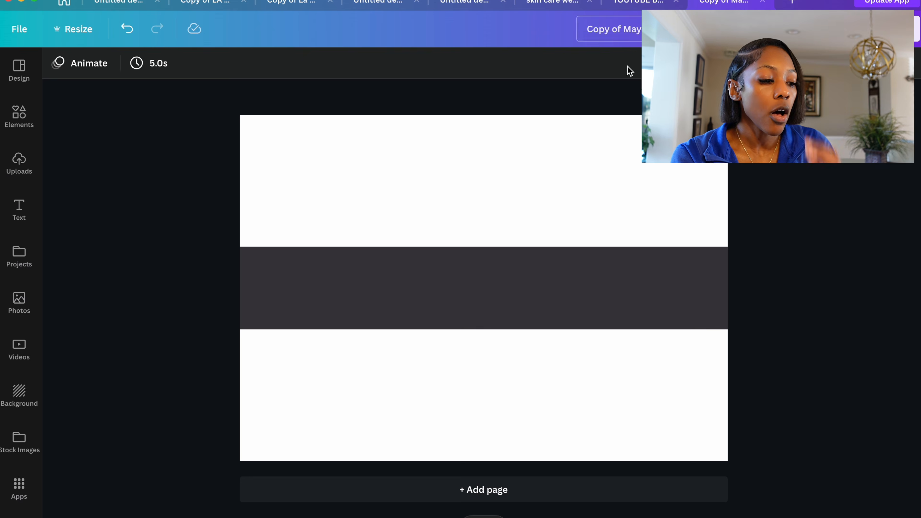
Add the uploaded front-facing portrait in the pearl top to the design and place it in the canvas's lower left.
click(19, 163)
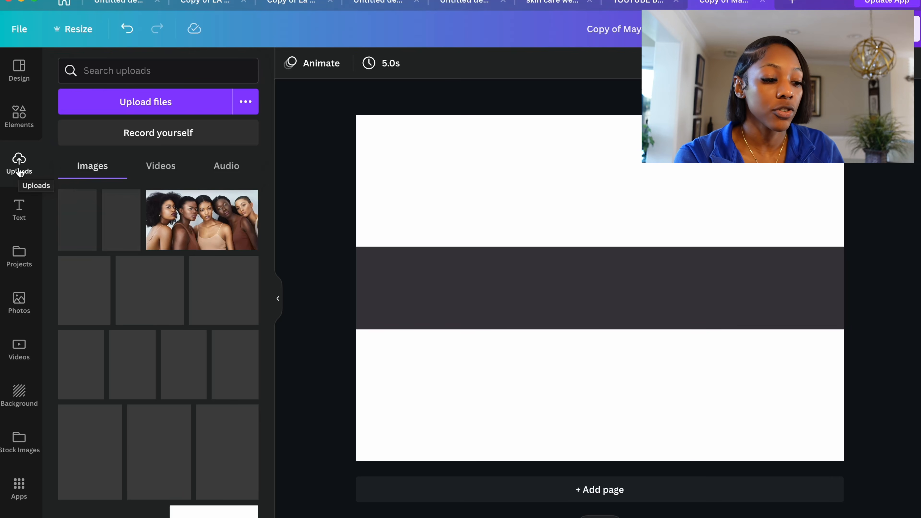
scroll(192, 390, down, 20)
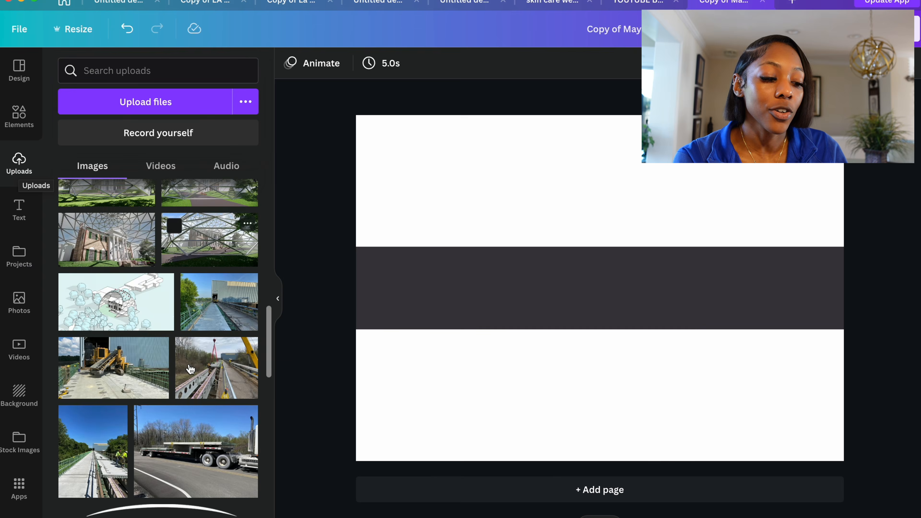
scroll(190, 369, down, 20)
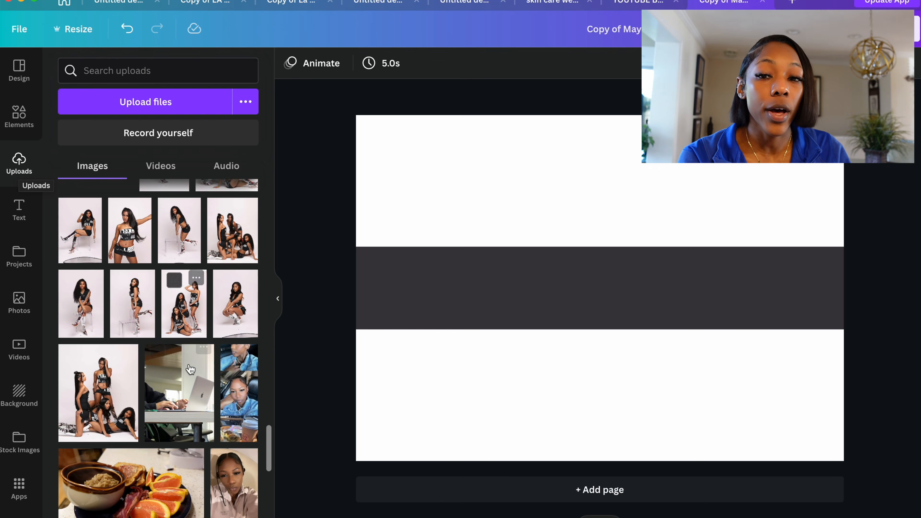
scroll(188, 363, down, 1)
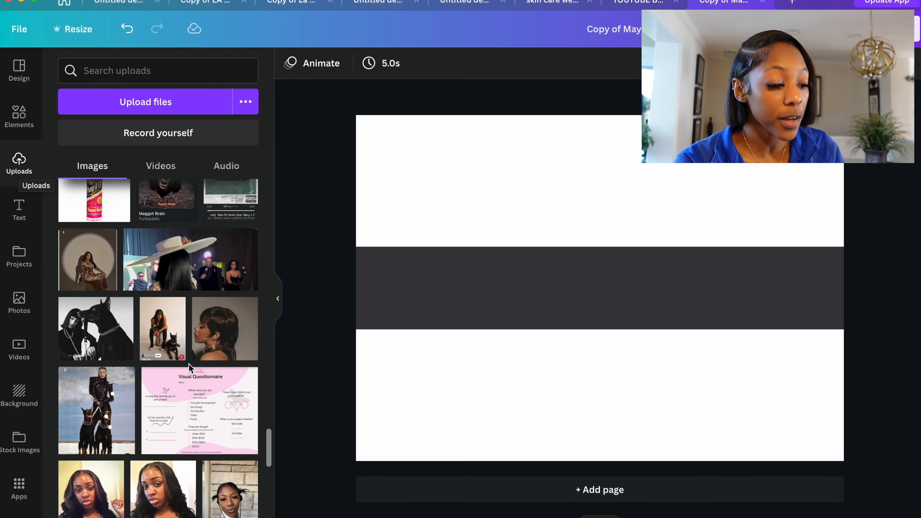
scroll(189, 364, down, 10)
scroll(190, 368, down, 10)
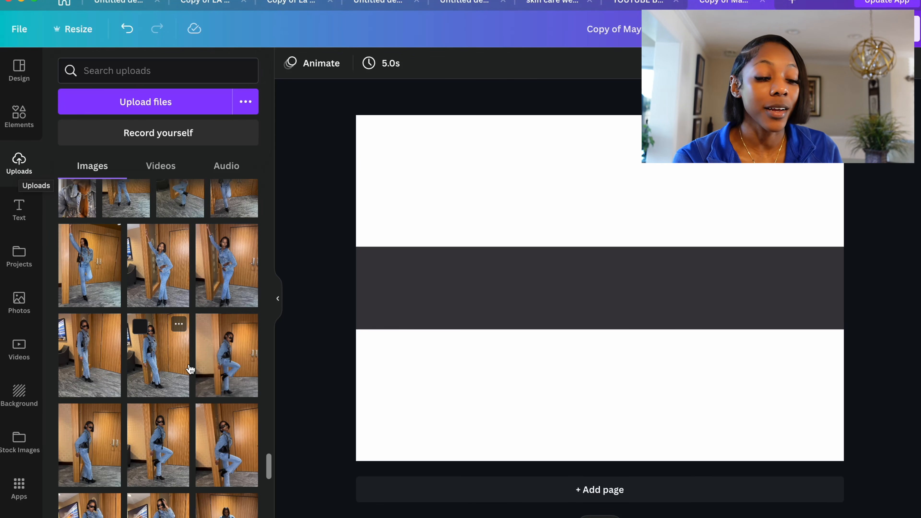
scroll(189, 364, down, 15)
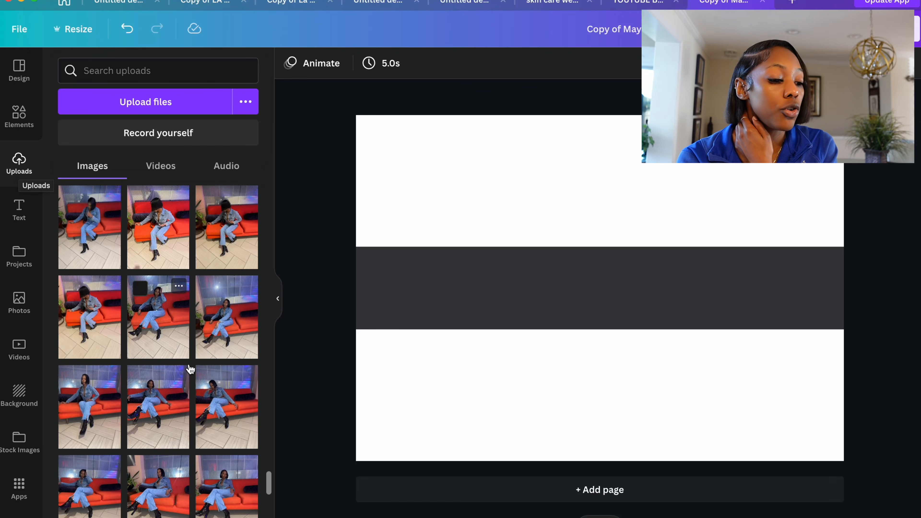
scroll(189, 364, down, 2)
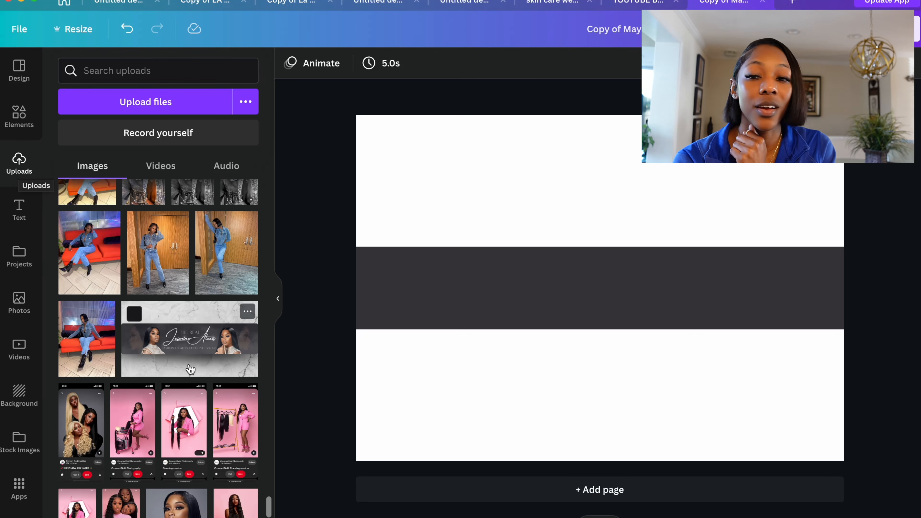
scroll(190, 369, down, 8)
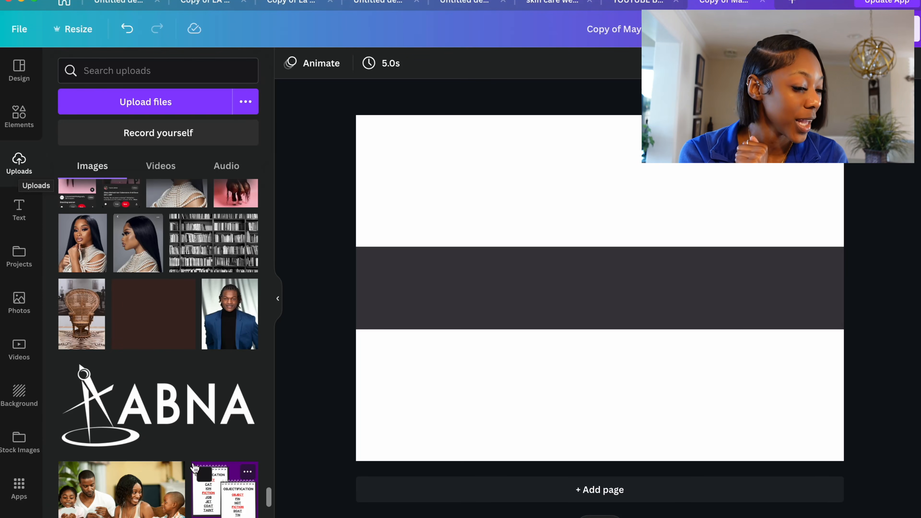
scroll(192, 320, up, 2)
click(176, 254)
drag(540, 368, 434, 433)
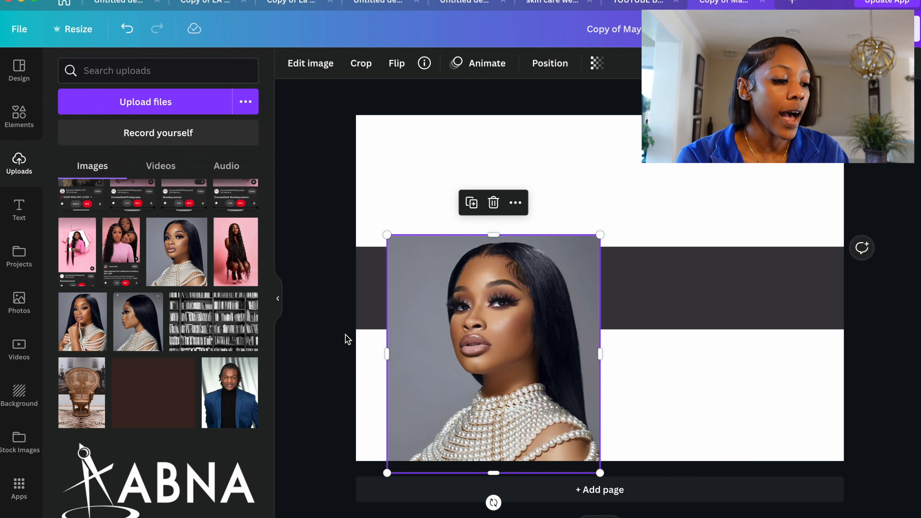
Add the uploaded profile portrait at the canvas's lower right and the hand-to-chin portrait at its upper middle.
click(138, 322)
drag(579, 297, 692, 357)
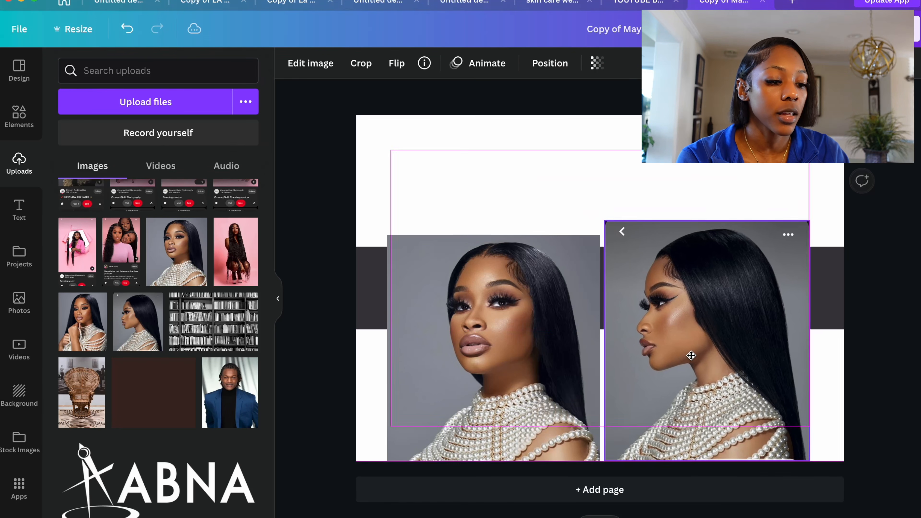
click(91, 323)
drag(592, 278, 628, 229)
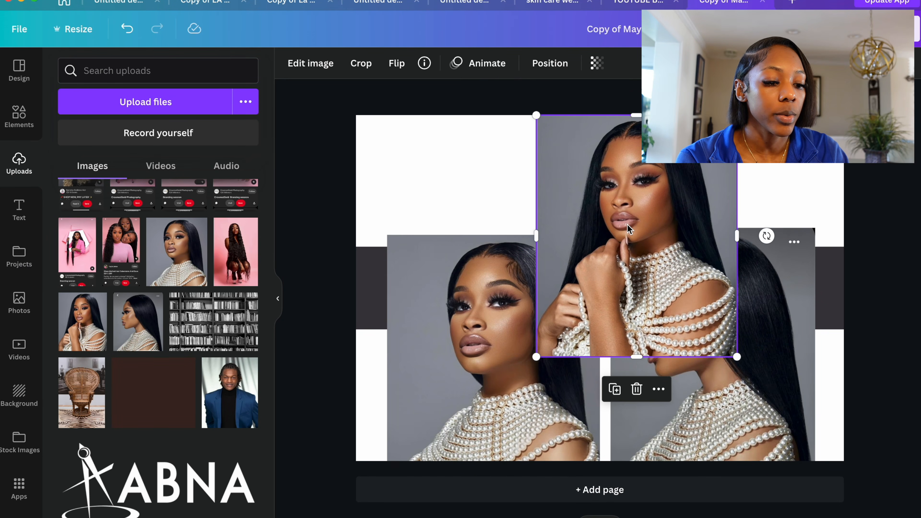
Shrink the hand-to-chin portrait and move the front-facing and profile portraits up on either side of it.
drag(738, 359, 666, 271)
drag(520, 309, 478, 217)
drag(747, 300, 779, 215)
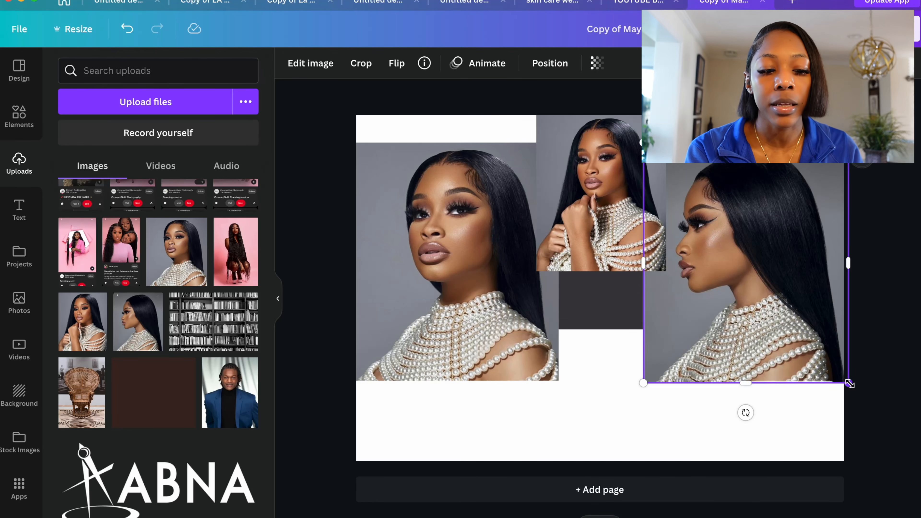
Shrink the profile and front-facing portraits and place them at the canvas's lower right and lower left corners.
drag(849, 384, 784, 310)
drag(746, 224, 792, 350)
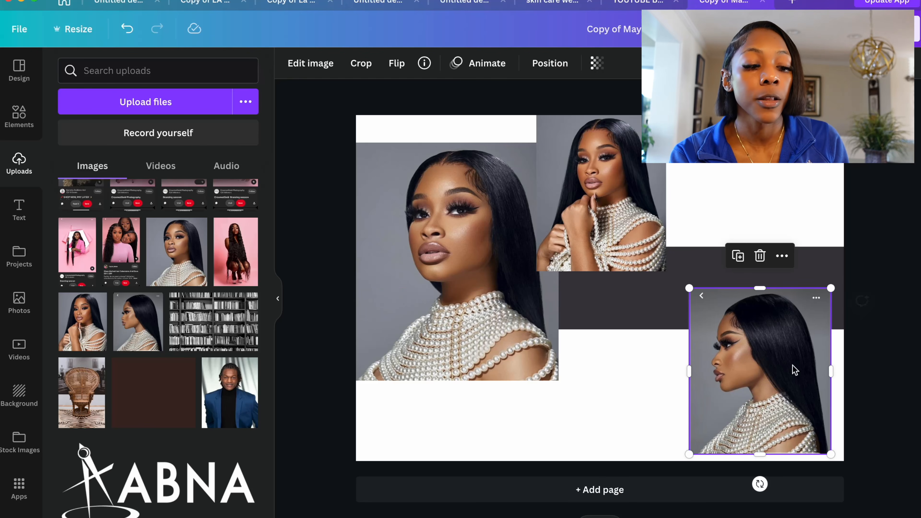
click(401, 294)
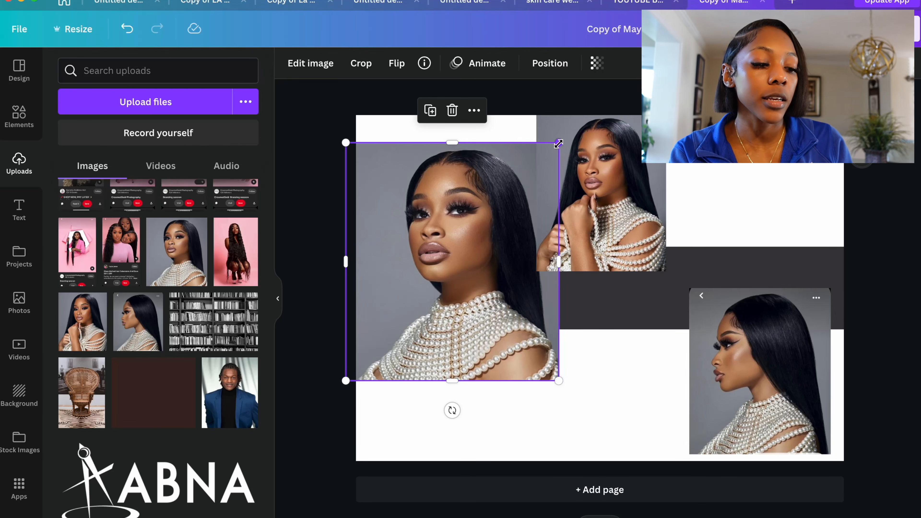
drag(559, 144, 497, 212)
drag(457, 264, 457, 328)
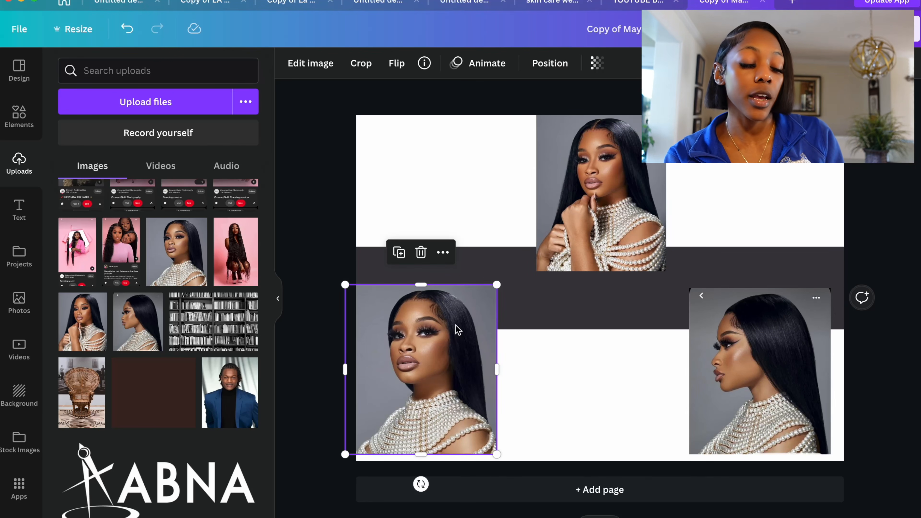
Move the hand-to-chin portrait to the canvas's upper left corner and the profile portrait over the front-facing one below it.
click(278, 298)
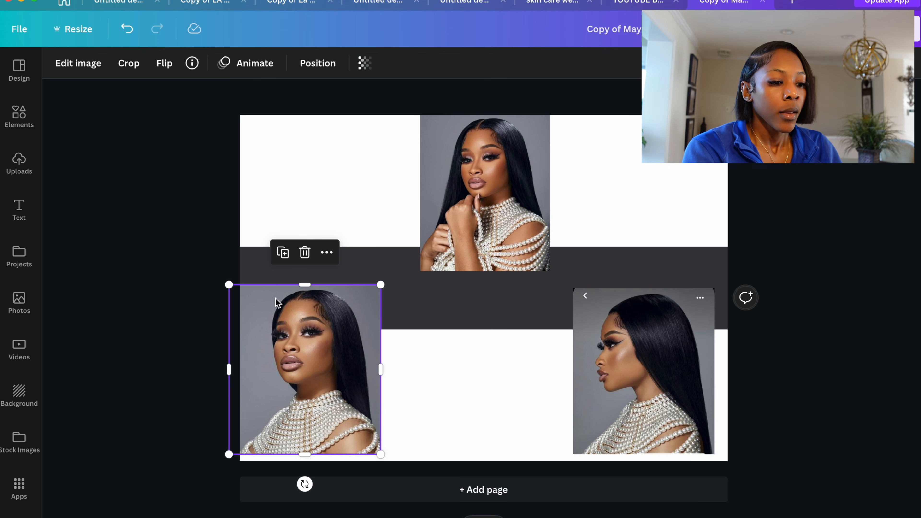
drag(515, 155, 329, 142)
drag(620, 406, 311, 390)
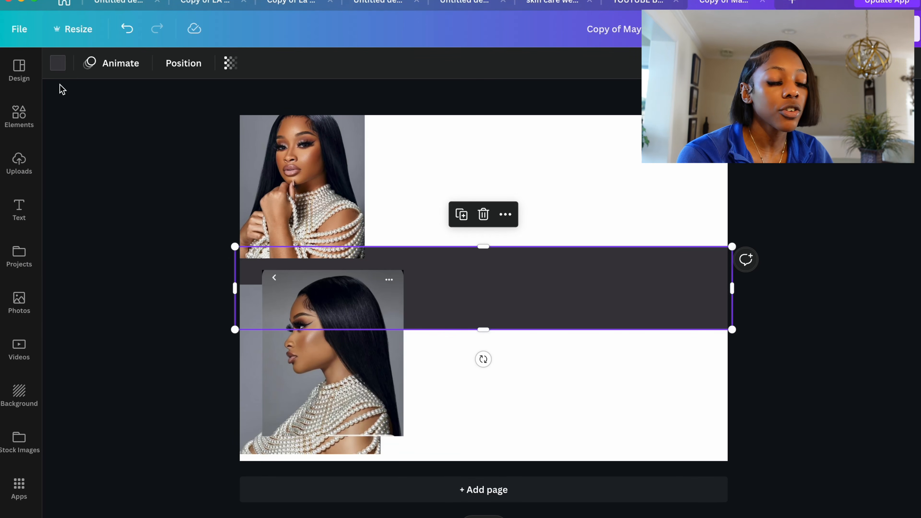
click(605, 155)
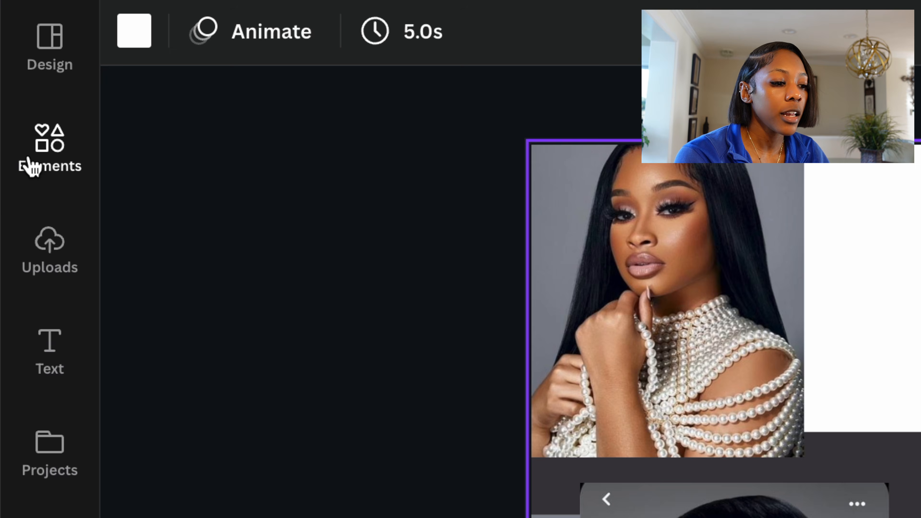
Insert an inverted triangle from the basic shapes and delete it from the canvas.
click(11, 122)
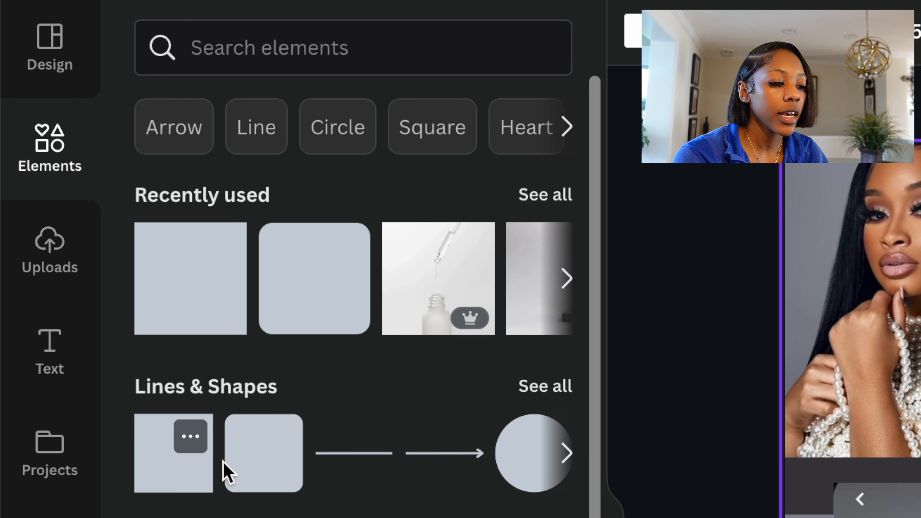
click(565, 458)
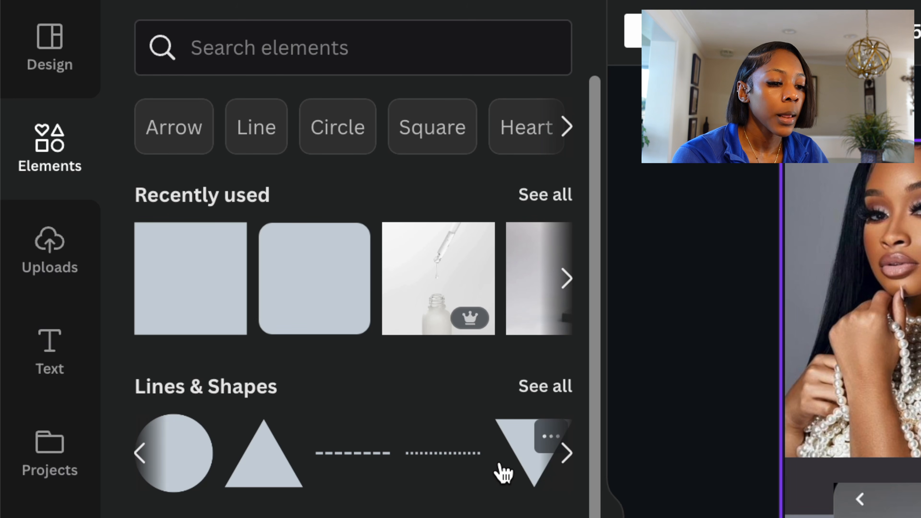
click(515, 468)
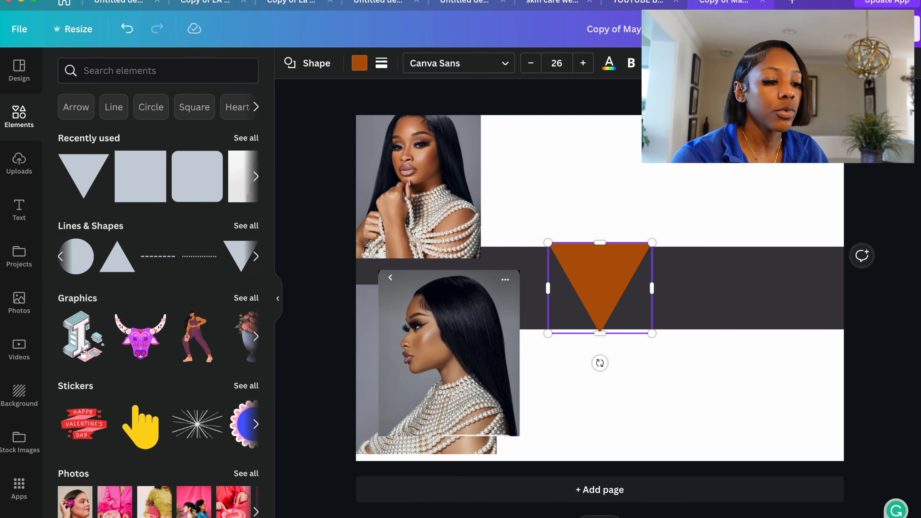
click(699, 336)
click(594, 288)
key(Delete)
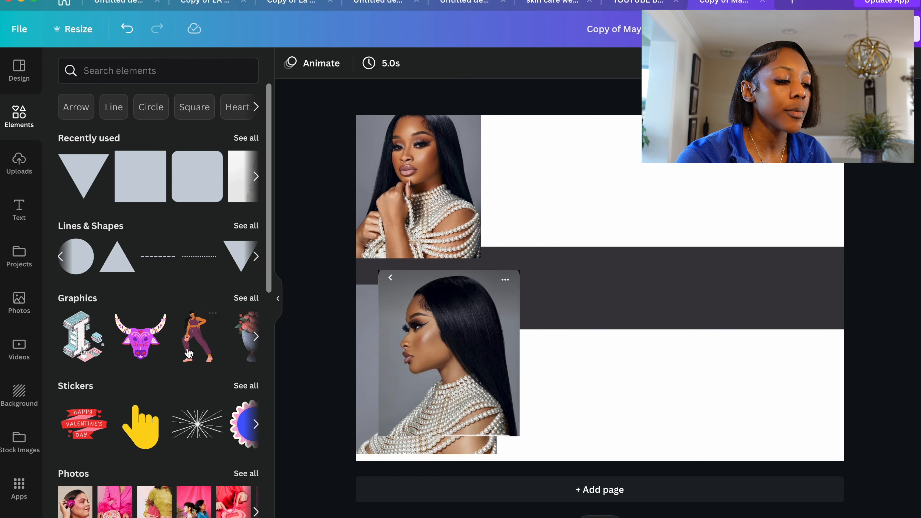
Insert a square shape, move it over the right half of the dark band, and delete it.
click(61, 257)
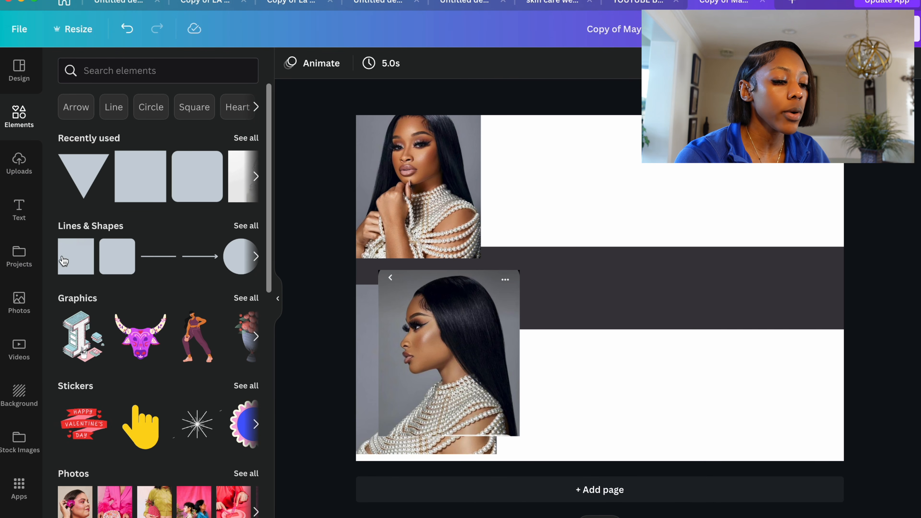
click(77, 264)
drag(572, 307, 631, 313)
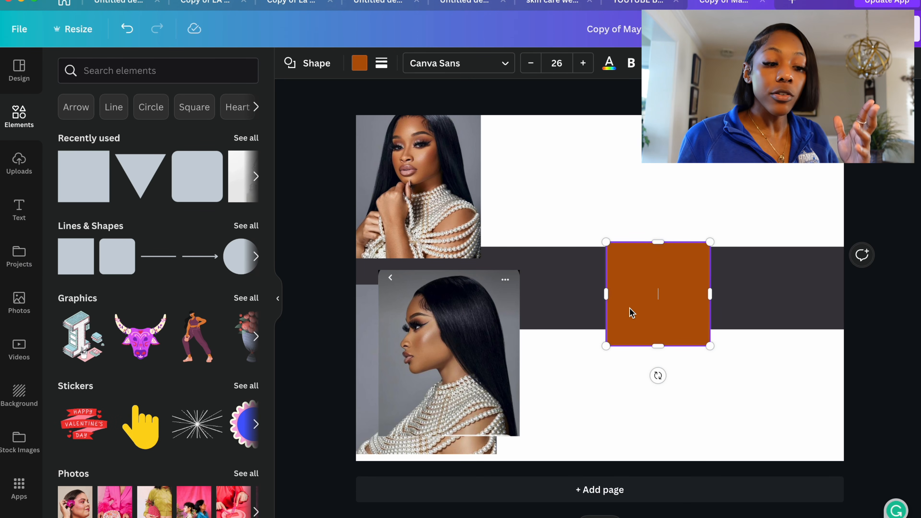
key(Delete)
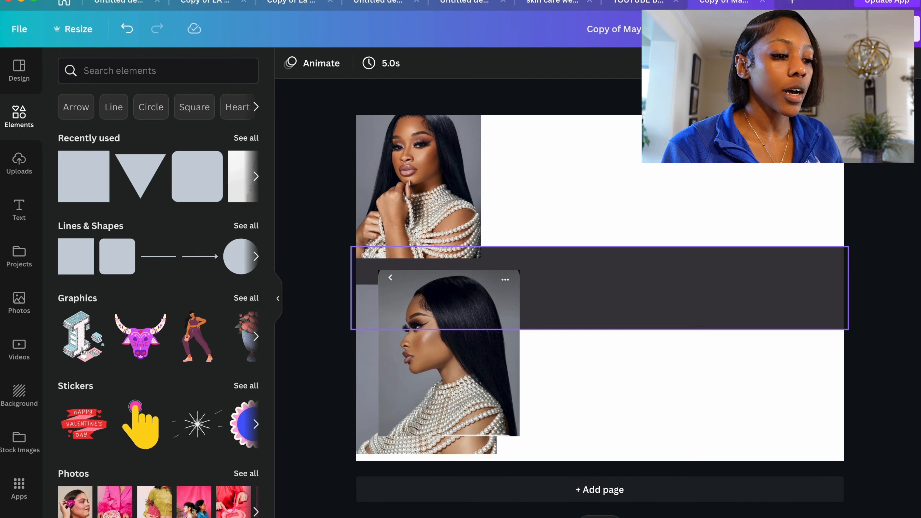
Open the colour options of the dark band across the canvas.
click(626, 305)
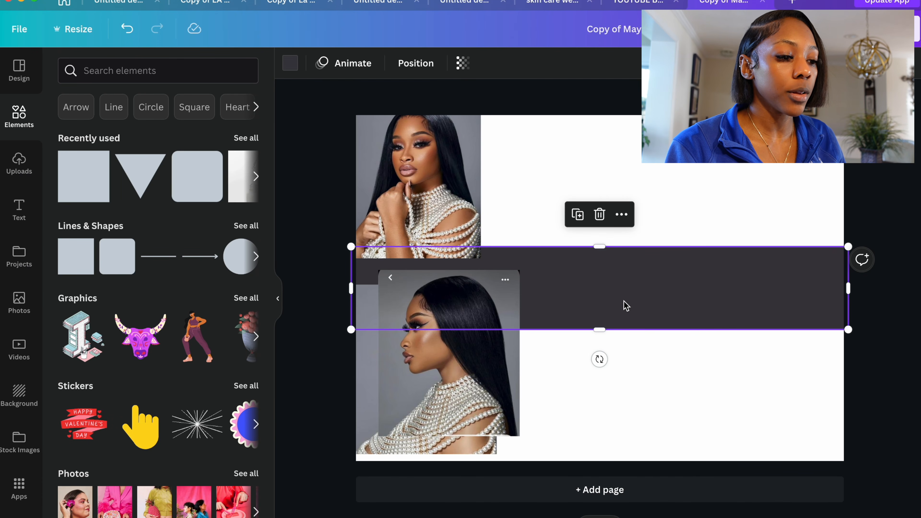
click(291, 64)
click(70, 150)
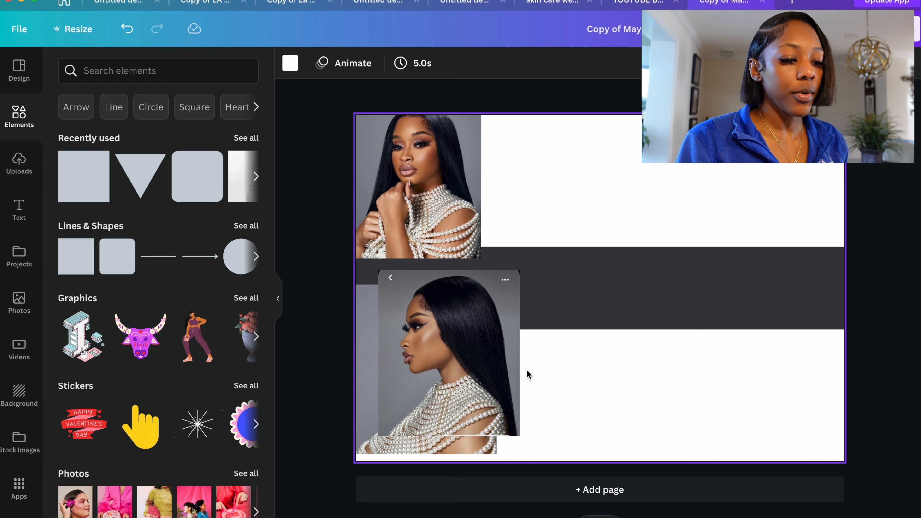
Spread the three portraits across the dark band, with hand-to-chin at the left, front-facing in the middle and profile at the right.
drag(495, 346, 769, 252)
click(487, 339)
drag(487, 340, 630, 266)
drag(448, 210, 449, 276)
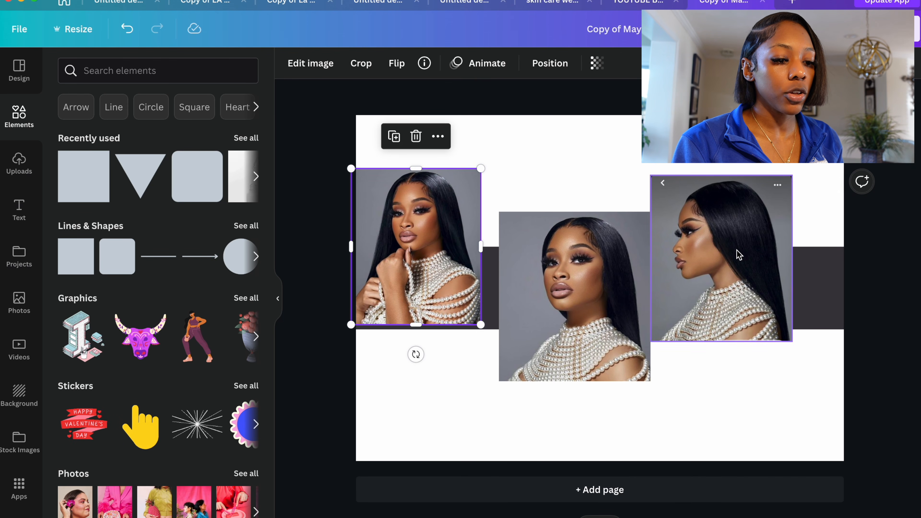
drag(745, 243, 773, 280)
drag(593, 282, 536, 317)
click(695, 294)
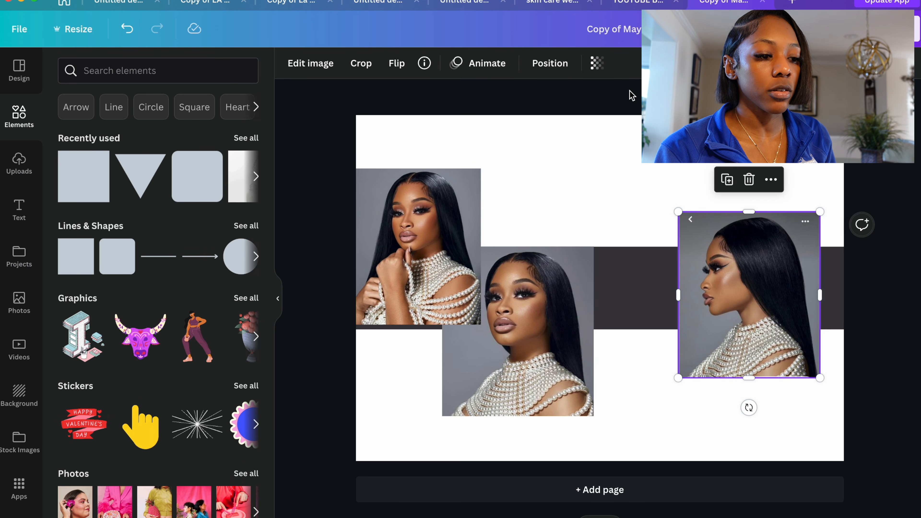
Move the profile portrait up and inward so its lower edge meets the bottom of the dark band, keeping it selected.
drag(762, 286, 711, 207)
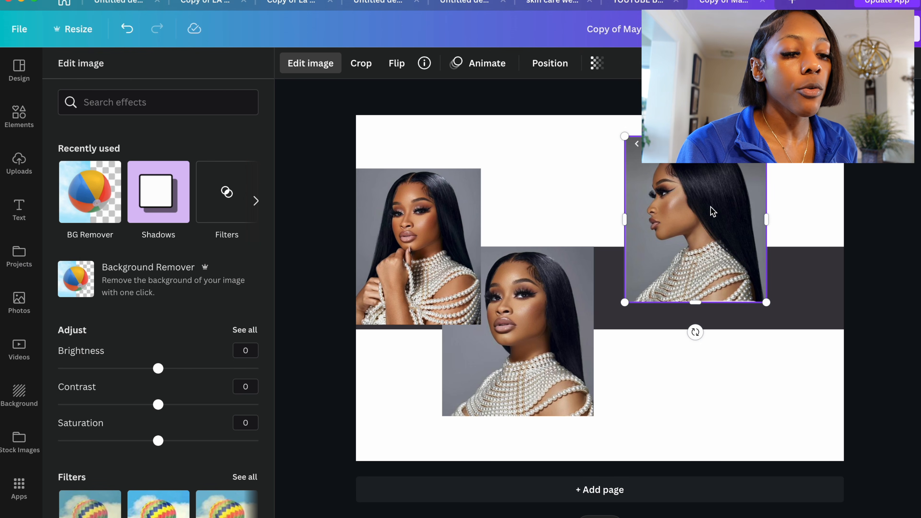
drag(711, 208, 707, 235)
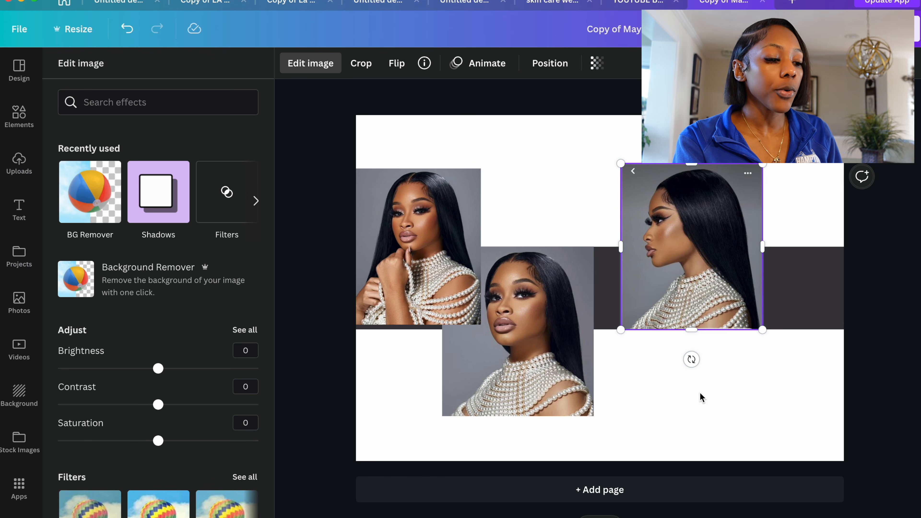
click(713, 400)
click(710, 290)
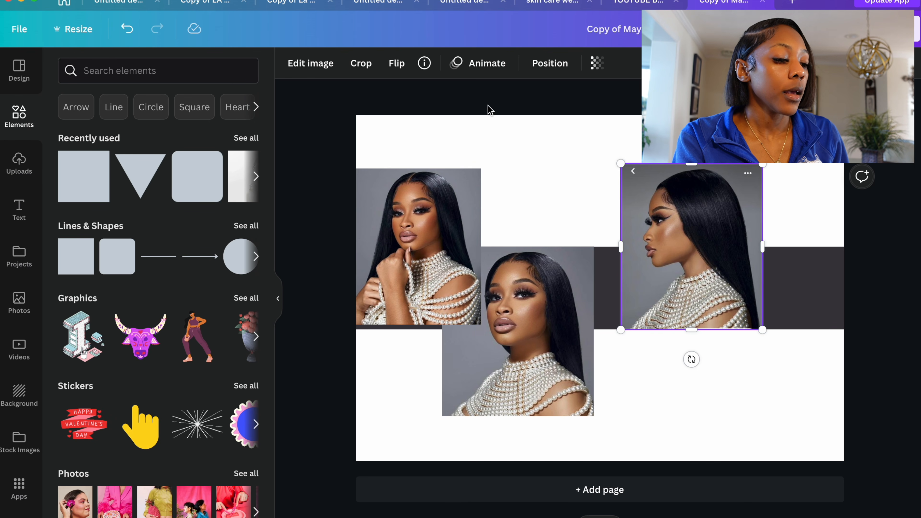
Remove the backgrounds of all three portraits with the Background Remover and apply the cutouts.
click(307, 71)
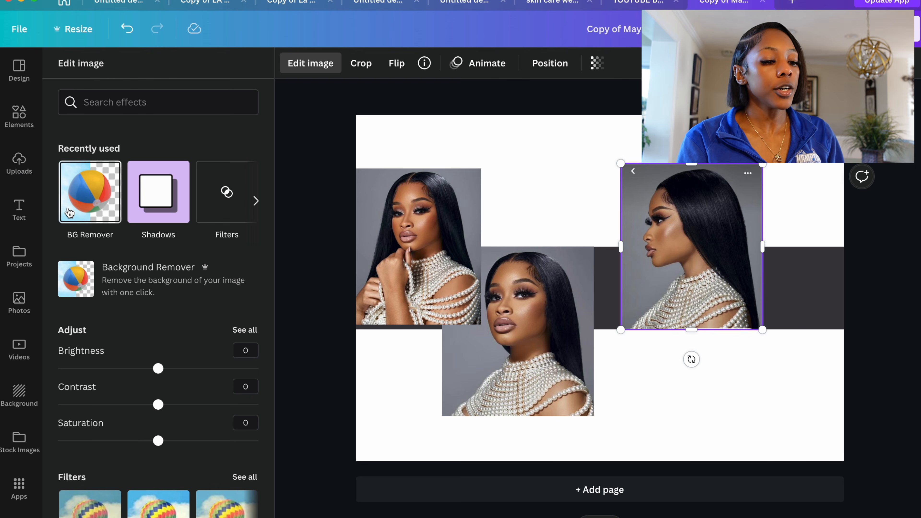
click(78, 196)
click(519, 382)
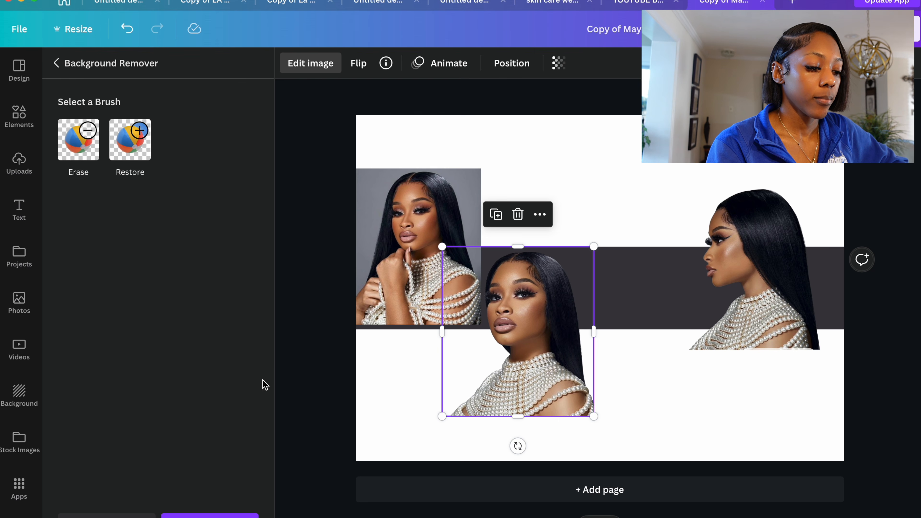
click(192, 516)
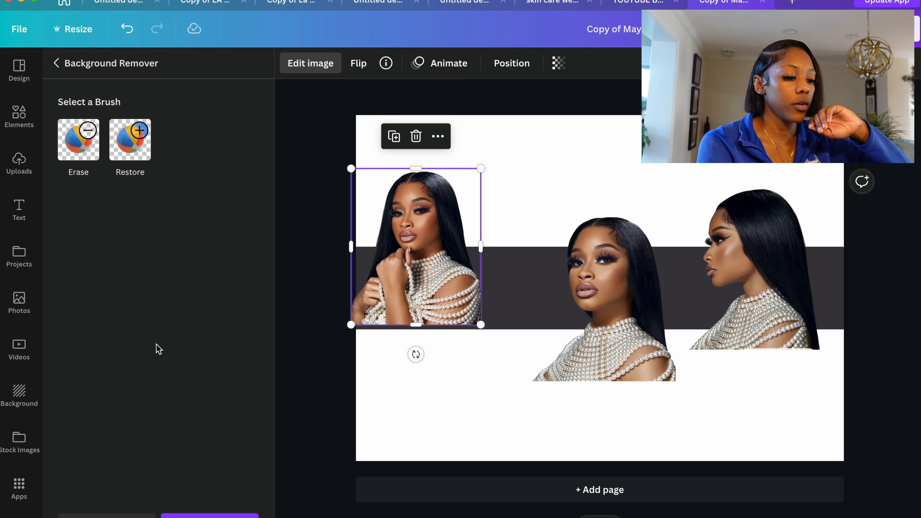
Move the front-facing cutout below the dark band, with the hand-to-chin cutout at the band's left end and the profile right of centre.
drag(418, 290, 429, 400)
drag(629, 294, 556, 392)
drag(742, 255, 631, 313)
click(391, 294)
drag(390, 294, 380, 191)
drag(531, 322, 463, 303)
click(618, 337)
drag(618, 338, 623, 264)
drag(471, 363, 526, 364)
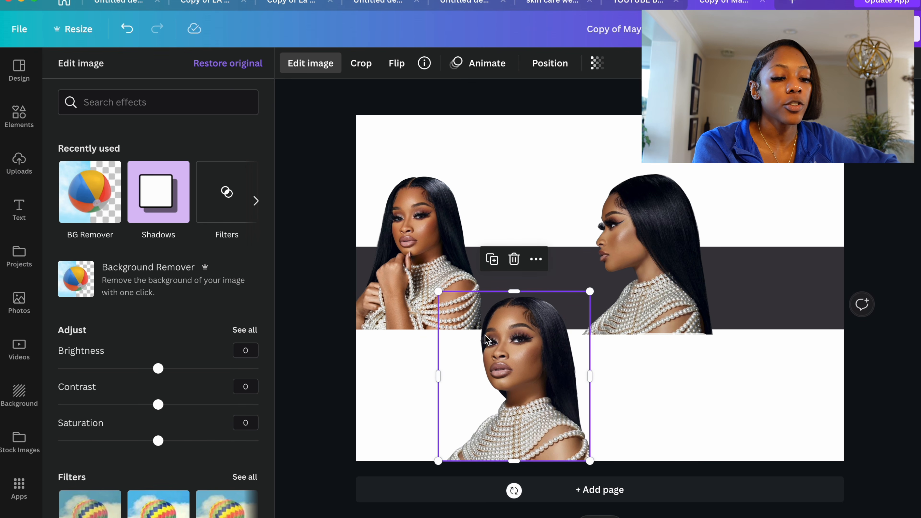
Set the hand-to-chin and front-facing cutouts aside, reduced in size, below the dark band at the canvas's lower left, and shift the profile rightward.
click(423, 285)
drag(423, 285, 422, 339)
drag(646, 254, 681, 253)
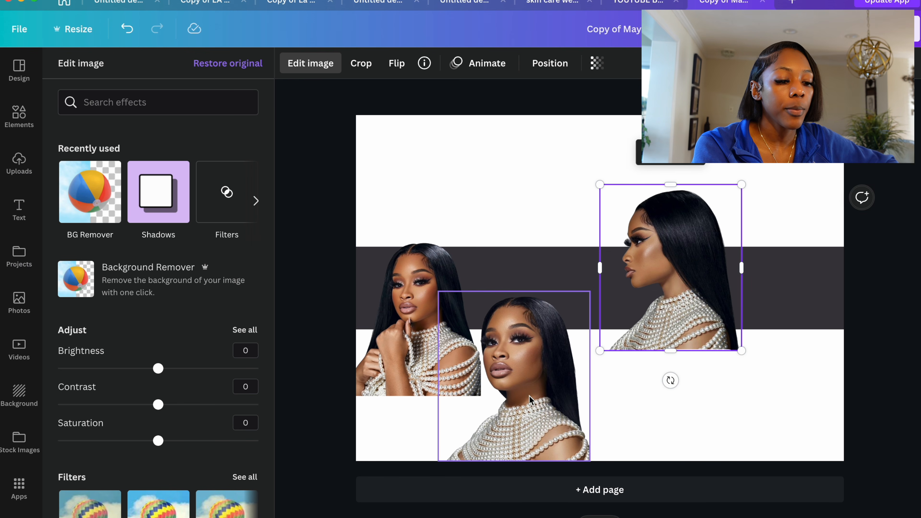
drag(527, 396, 440, 396)
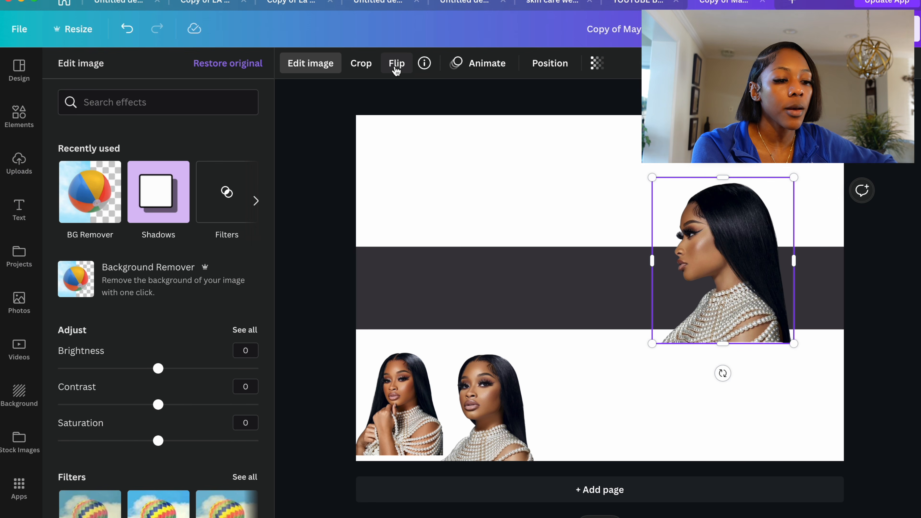
Flip the profile cutout horizontally and place it near the band's right end, its lower edge meeting the band's bottom.
click(396, 66)
click(417, 96)
drag(680, 243, 718, 239)
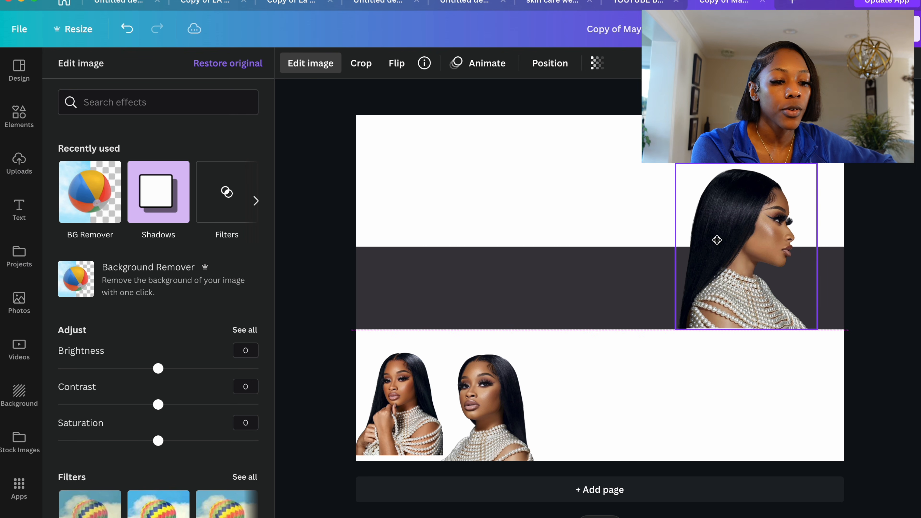
Shrink the flipped profile cutout and position it over the right end of the dark band, with the face inside the band.
drag(675, 166, 693, 185)
drag(770, 270, 772, 332)
mouse_move(700, 387)
mouse_down()
mouse_move(728, 333)
mouse_move(694, 393)
mouse_move(686, 391)
mouse_up()
mouse_move(755, 354)
mouse_down()
mouse_move(756, 332)
mouse_move(769, 343)
mouse_up()
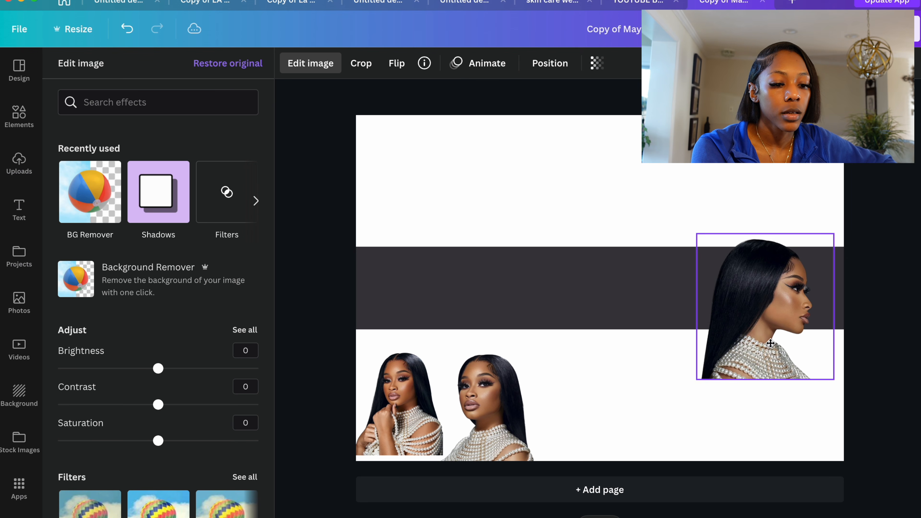
drag(703, 230, 711, 237)
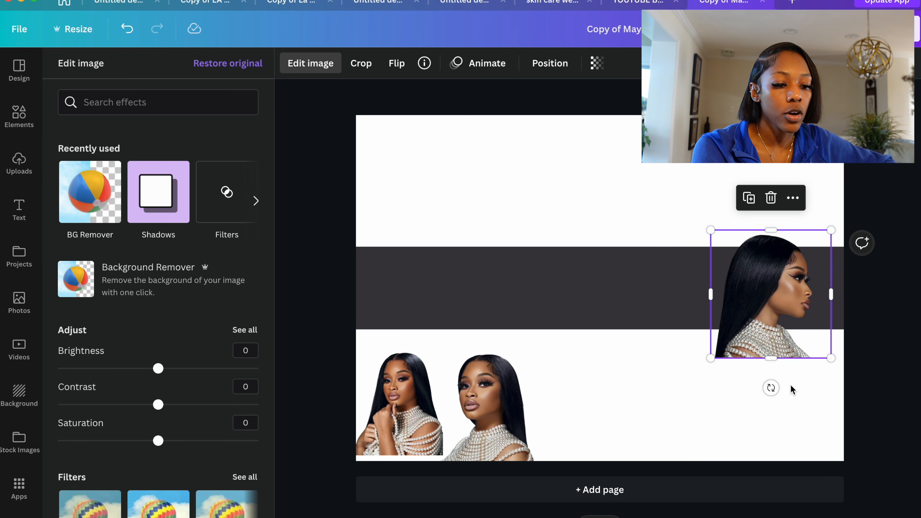
Crop the profile cutout's bottom and top edges to the height of the dark band.
drag(775, 359, 776, 329)
drag(783, 228, 782, 247)
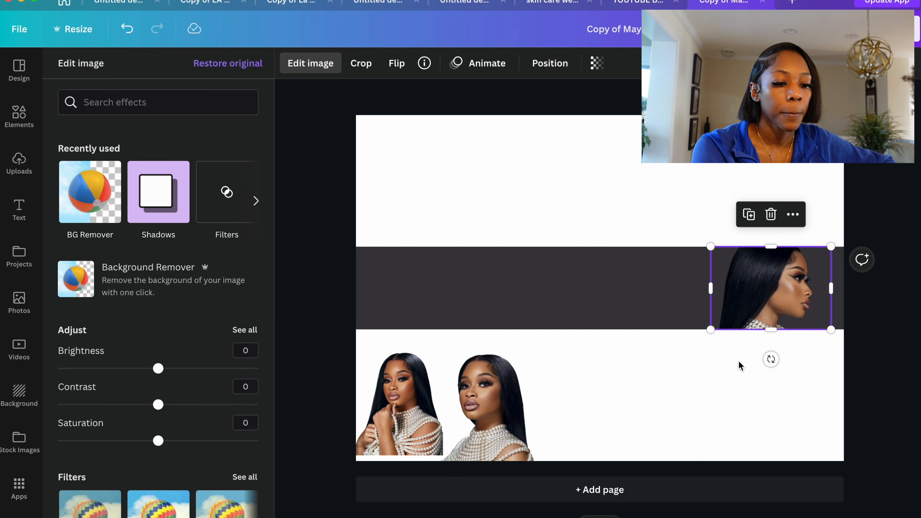
click(733, 367)
Place a horizontally flipped duplicate of the cropped profile near the left end of the dark band.
click(776, 286)
key(super+d)
drag(775, 290, 461, 290)
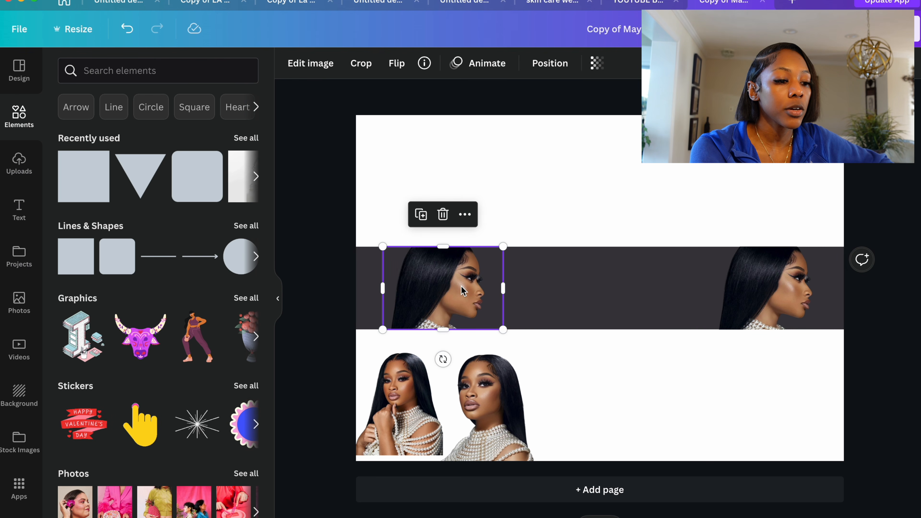
click(396, 65)
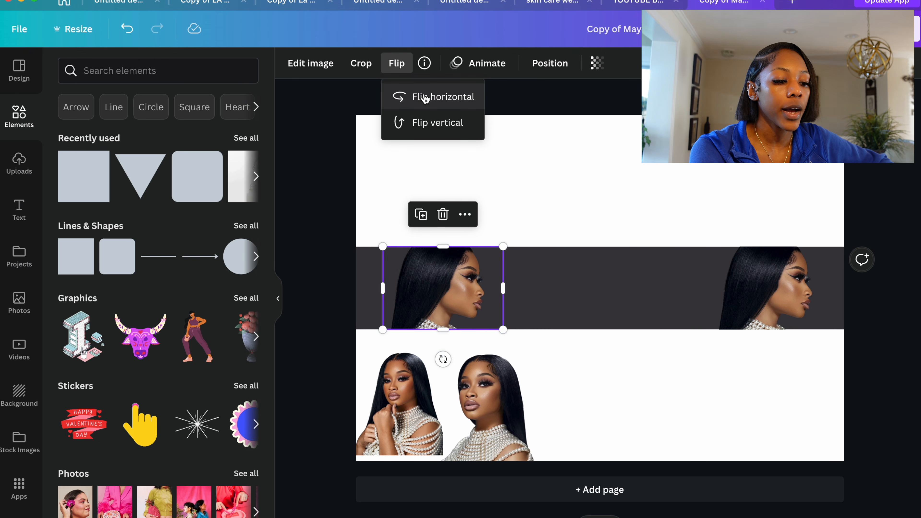
click(422, 97)
click(498, 266)
click(498, 266)
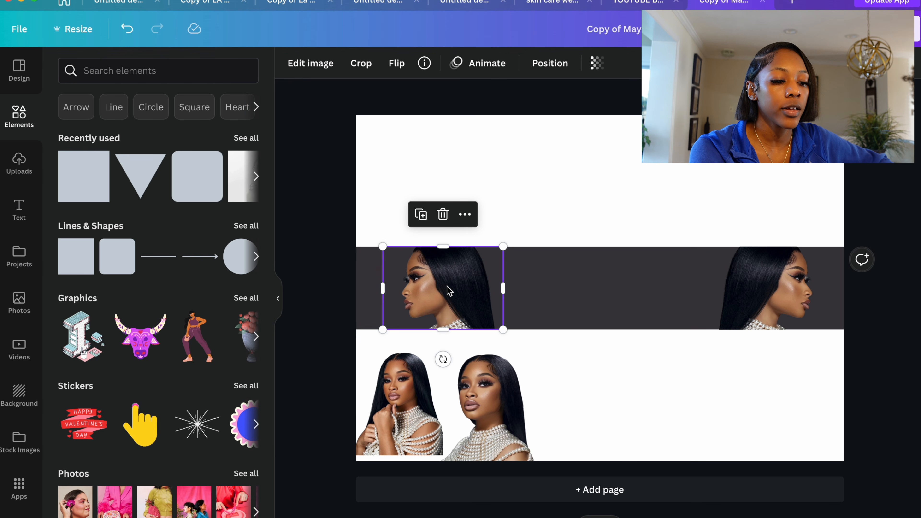
Nudge the profile at the band's right end slightly inward along the dark band.
click(724, 312)
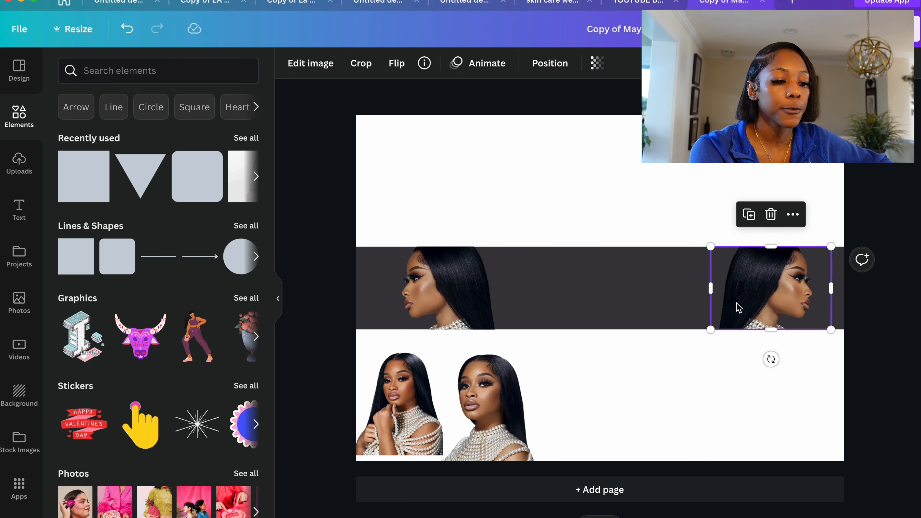
drag(736, 307, 730, 304)
click(675, 417)
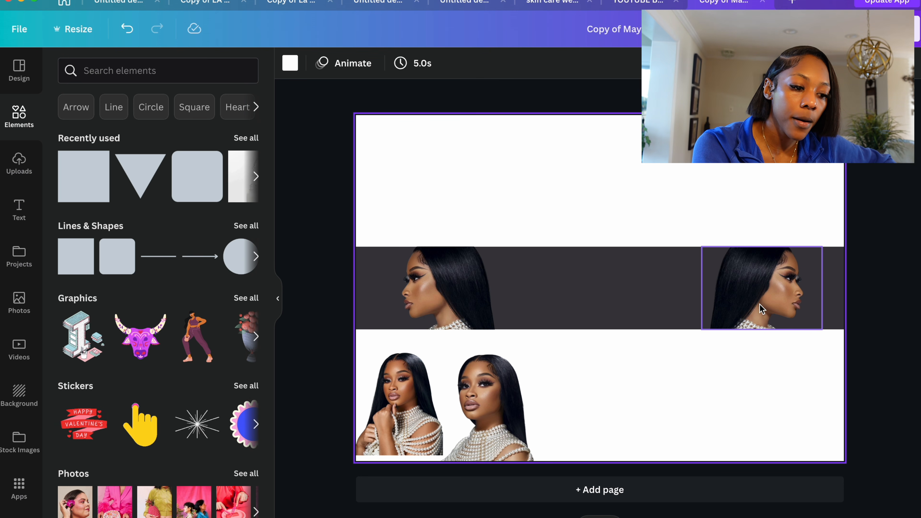
click(461, 309)
click(560, 445)
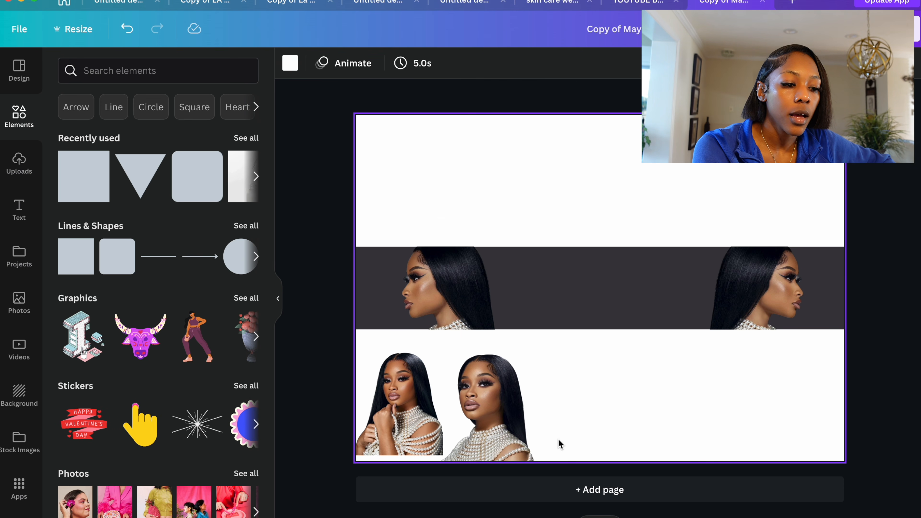
Set the transparency of the left-end profile to 42 and of the right-end profile to 49.
click(440, 288)
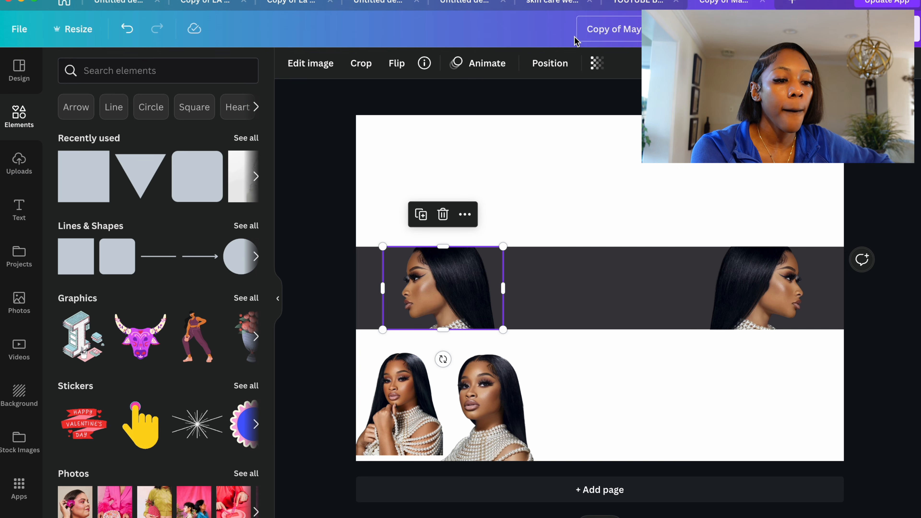
click(595, 65)
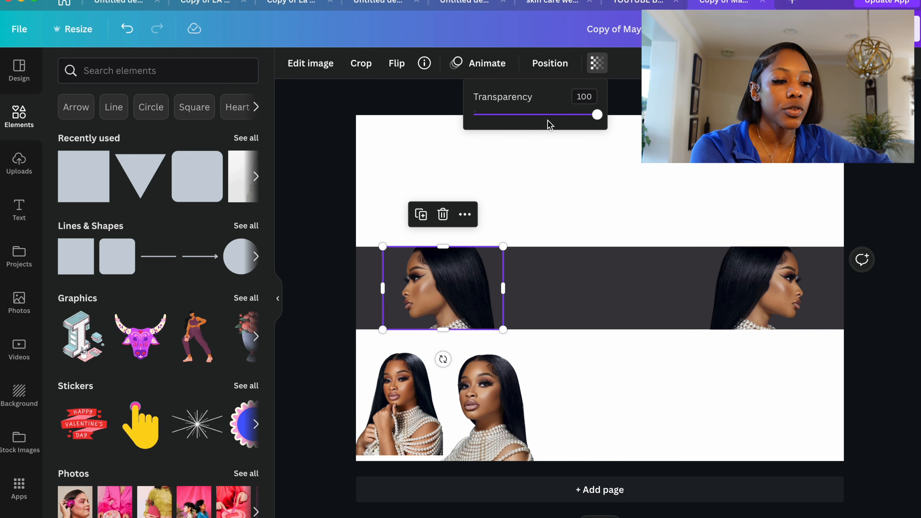
drag(598, 120, 528, 124)
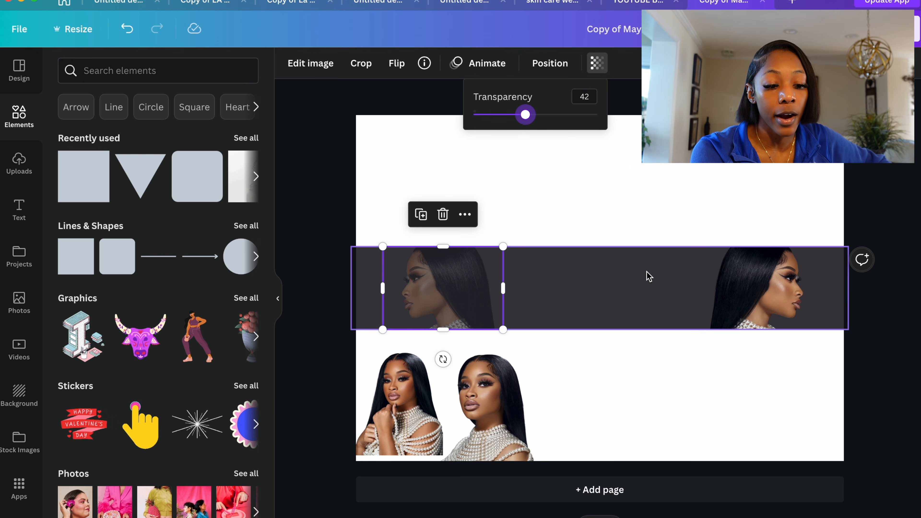
click(742, 269)
click(597, 64)
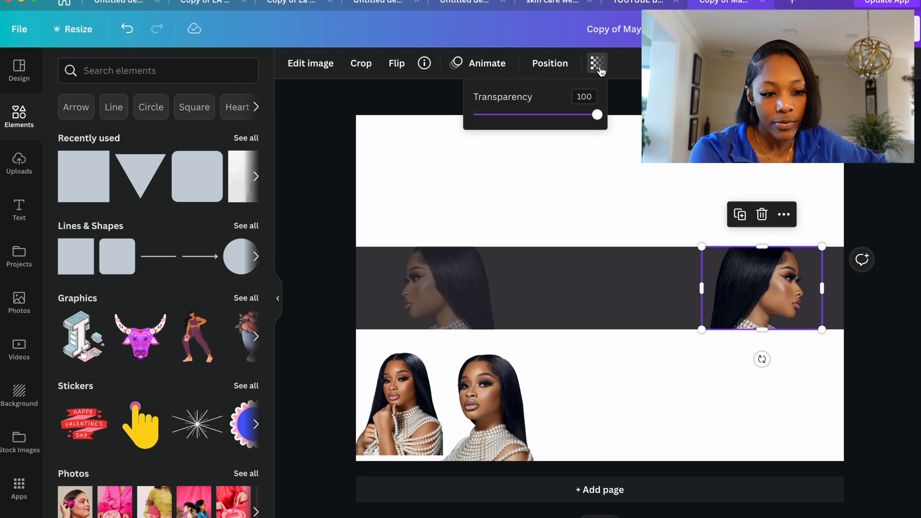
drag(586, 122, 538, 121)
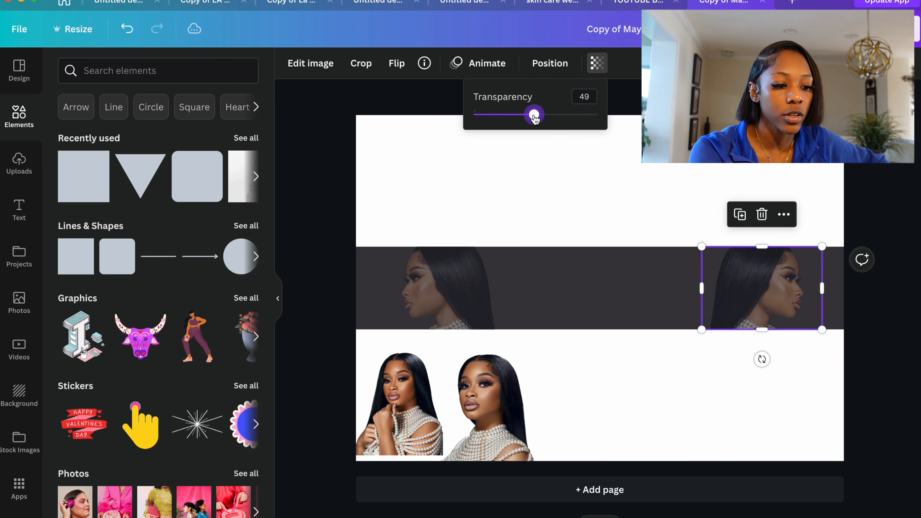
Check the transparency value of the profile at the band's left end.
click(471, 270)
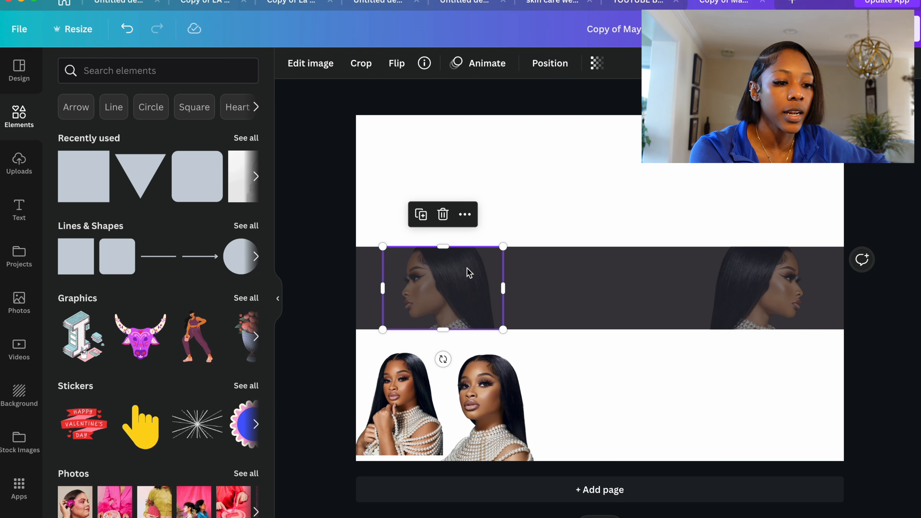
click(597, 64)
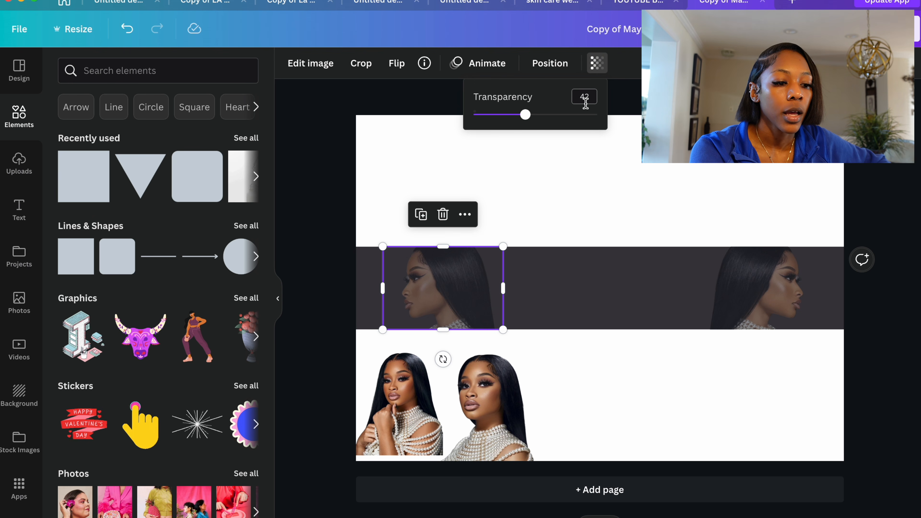
click(537, 201)
click(447, 307)
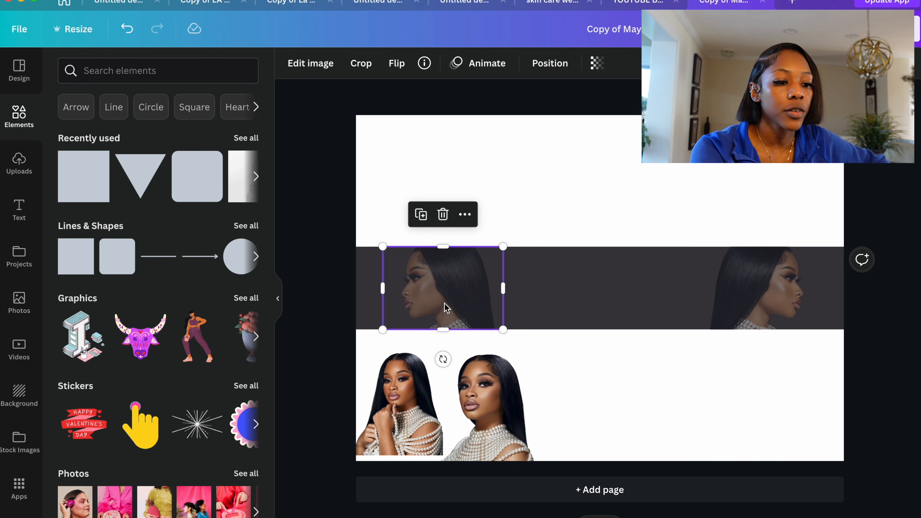
click(596, 65)
drag(528, 118, 515, 135)
click(585, 98)
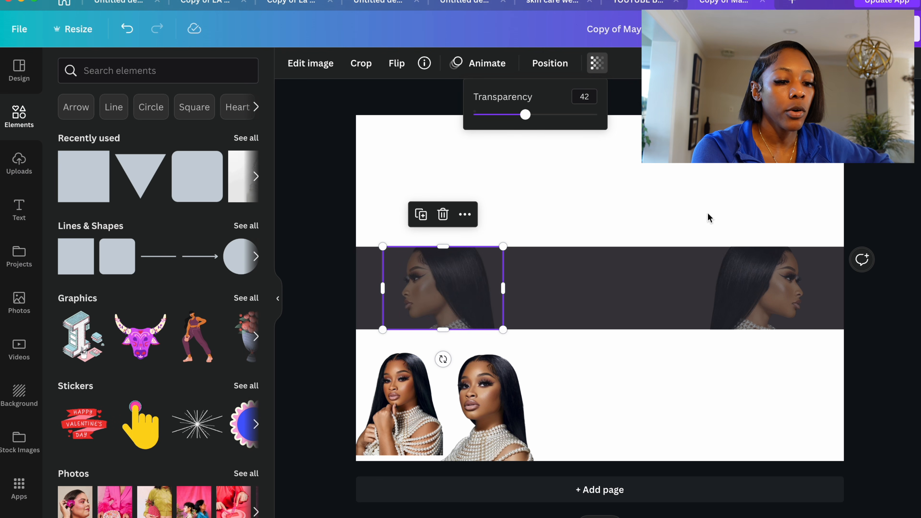
Set the right-end profile's transparency to match the left-end profile.
click(715, 208)
click(752, 288)
click(596, 63)
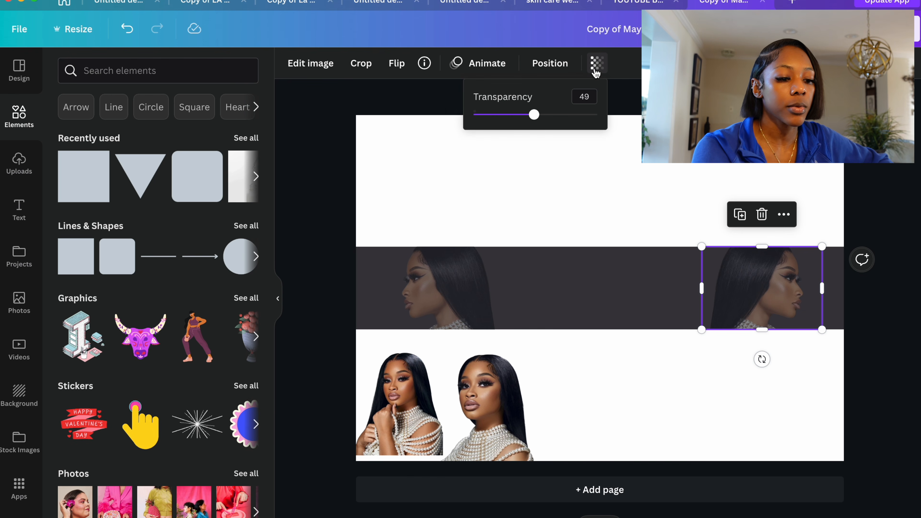
text(4)
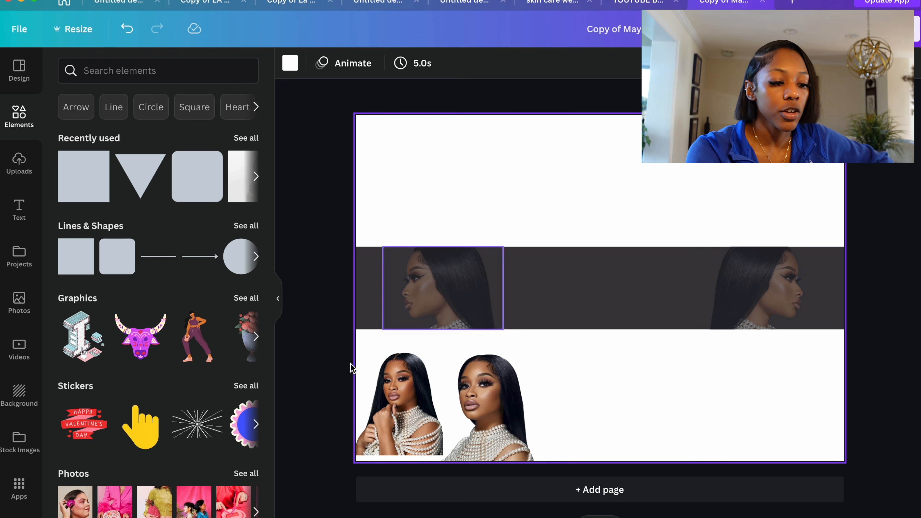
Shrink the hand-to-chin cutout and place it on the dark band just inside the right-end profile, moving the front-facing cutout up slightly.
click(395, 425)
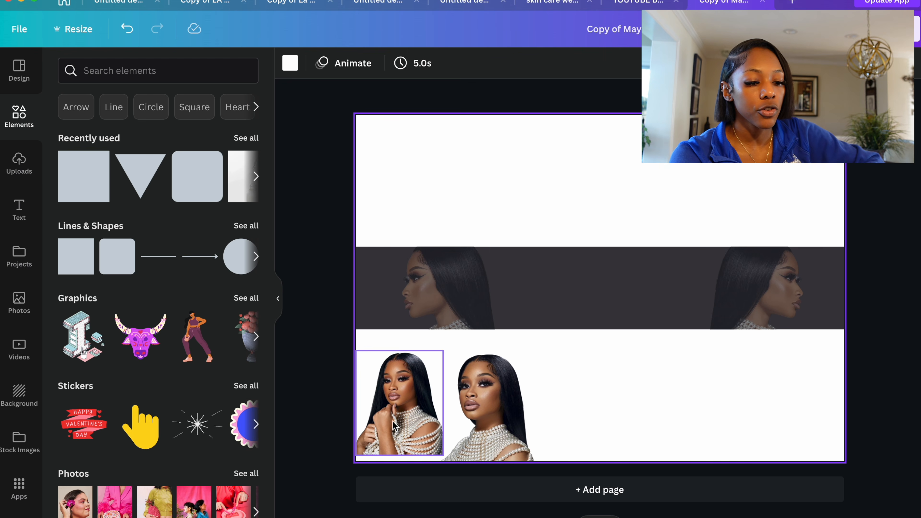
drag(395, 425, 671, 389)
drag(496, 448, 499, 417)
drag(681, 410, 722, 325)
mouse_move(695, 280)
mouse_down()
mouse_move(704, 298)
mouse_move(709, 290)
mouse_up()
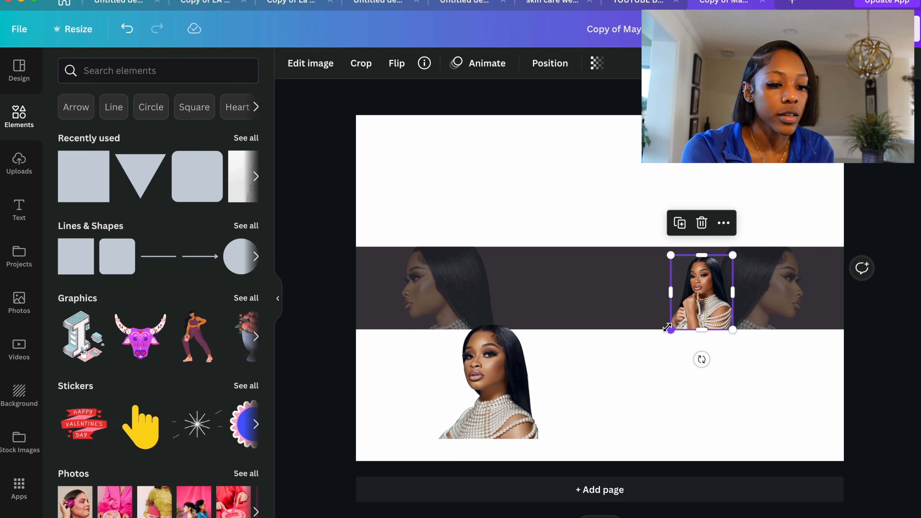
Enlarge the hand-to-chin cutout beside the right-end profile and crop its bottom to the dark band's lower edge.
scroll(668, 329, up, 3)
click(729, 391)
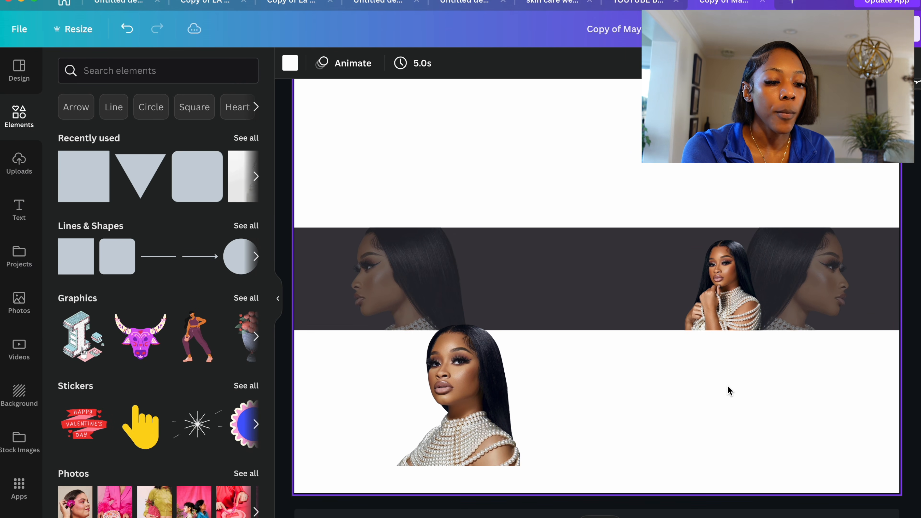
drag(727, 302, 723, 307)
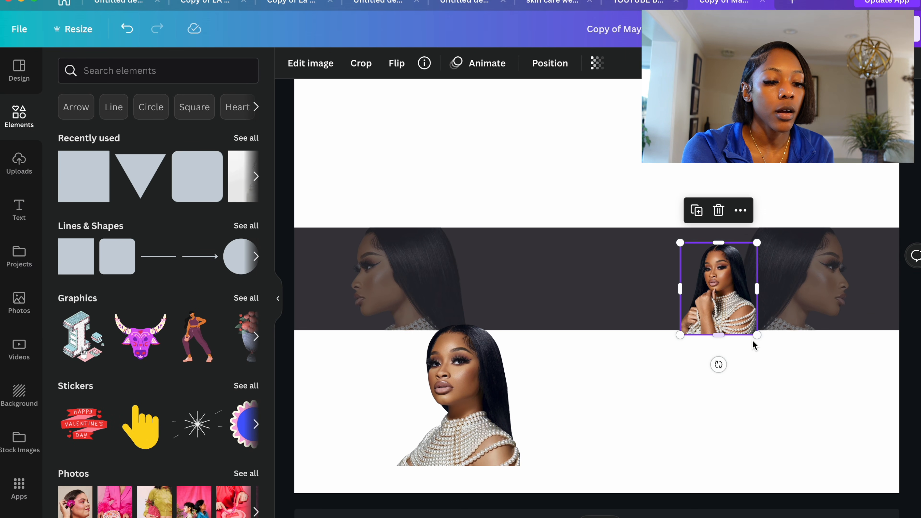
drag(756, 338, 774, 360)
drag(720, 307, 711, 297)
drag(725, 350, 724, 330)
click(655, 412)
Move the front-facing cutout onto the dark band, flip it horizontally, and position it just inside the left-end profile.
drag(480, 441, 499, 349)
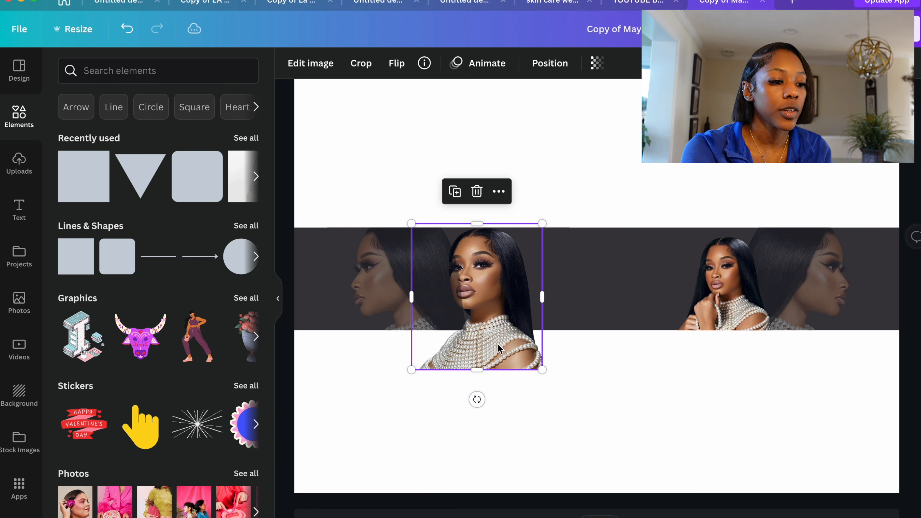
click(399, 65)
click(422, 96)
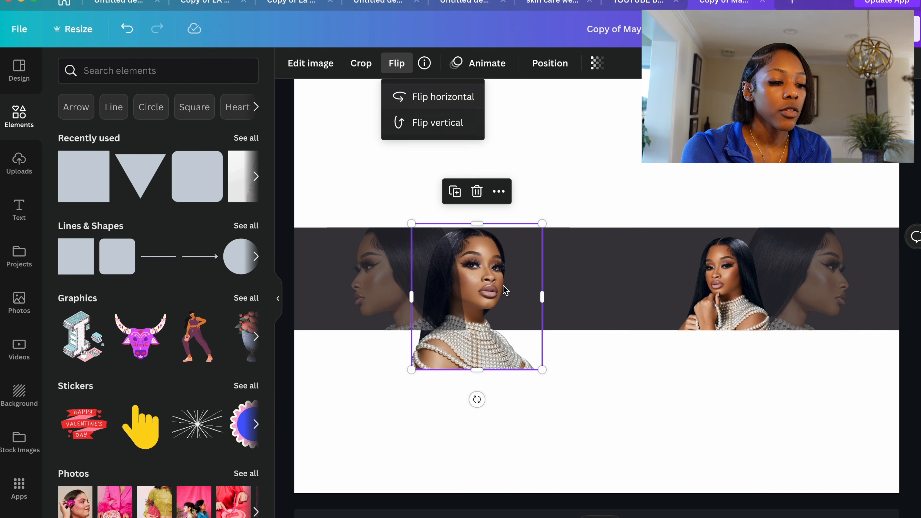
click(389, 271)
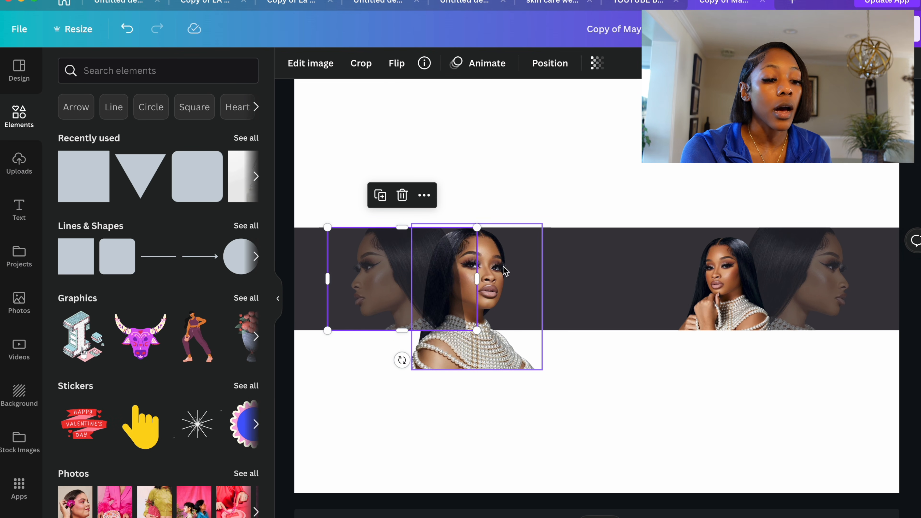
click(508, 273)
drag(488, 350, 508, 336)
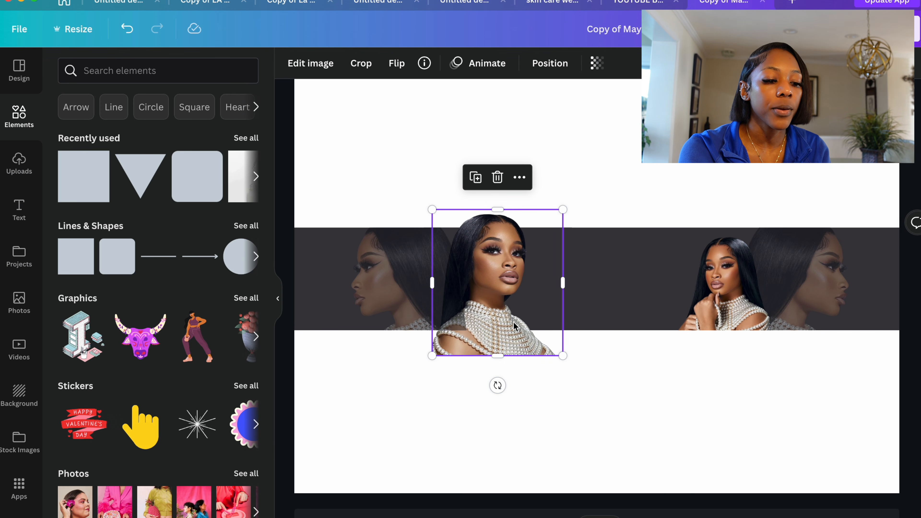
Bring the front-facing cutout in front of all other elements on the banner.
right_click(514, 242)
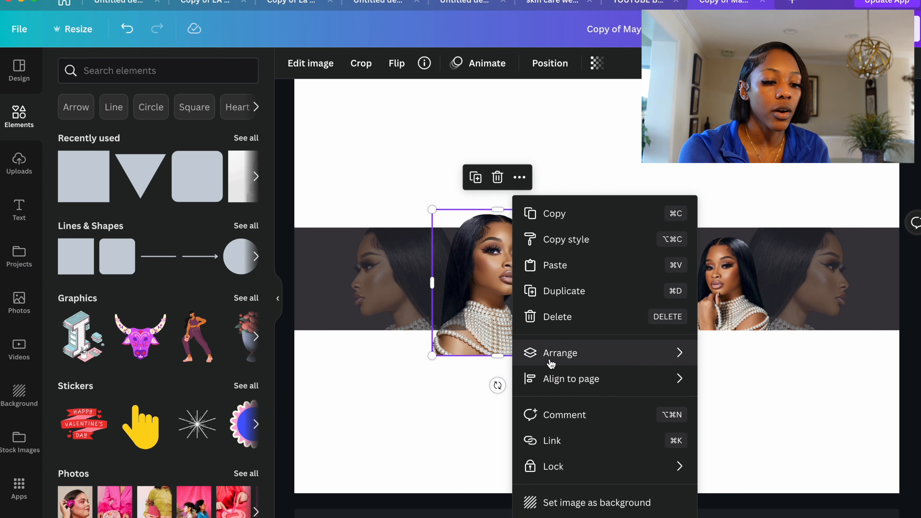
mouse_move(551, 363)
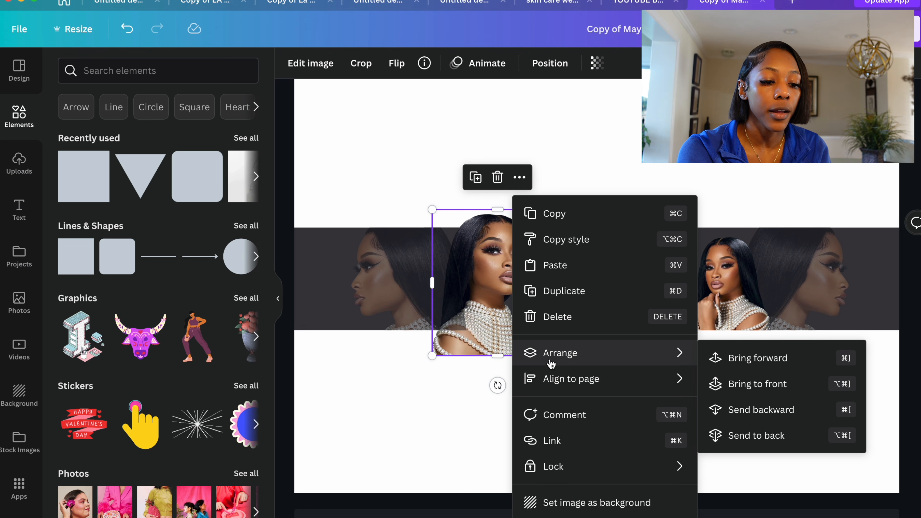
click(732, 387)
click(599, 370)
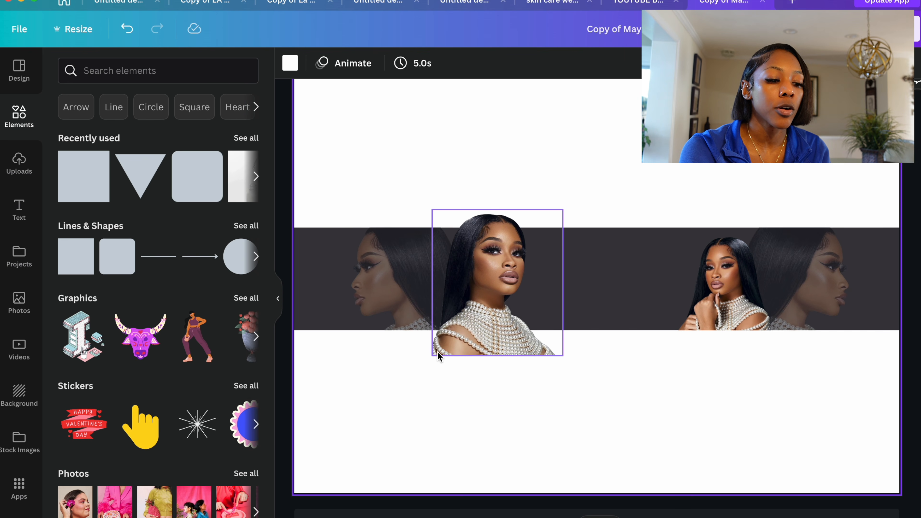
Shrink the front-facing cutout to fit the dark band's height and place it beside the left-end profile, ending at the band's lower edge.
click(460, 330)
drag(435, 353, 471, 312)
drag(504, 268, 464, 293)
drag(474, 335, 474, 330)
click(475, 384)
key(super+minus)
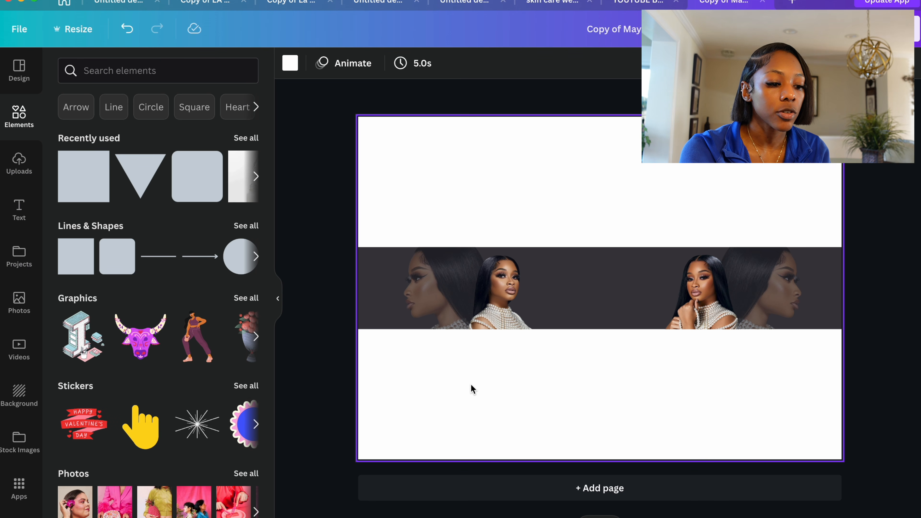
Shift the front-facing and hand-to-chin cutouts outward so each overlaps its faded profile more, leaving a wider gap at the centre.
click(427, 290)
click(511, 296)
drag(511, 296, 494, 295)
drag(697, 301, 719, 301)
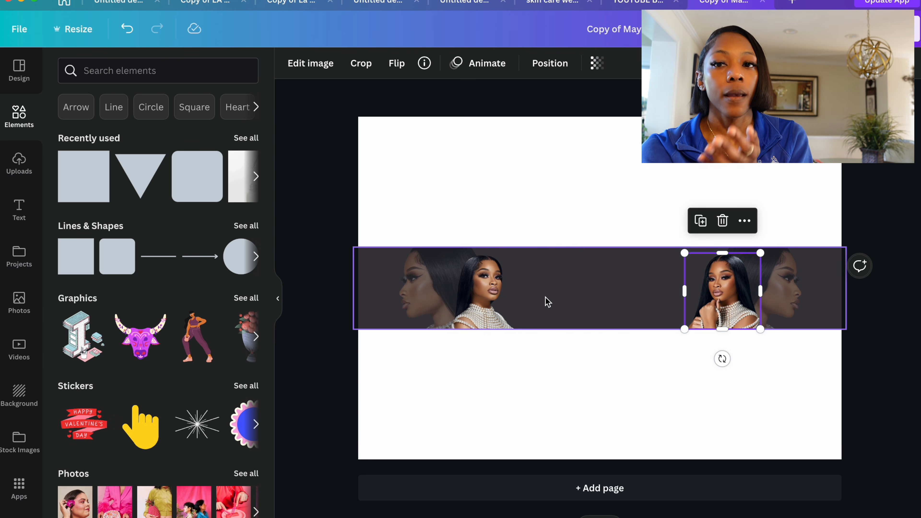
click(632, 240)
scroll(633, 240, up, 3)
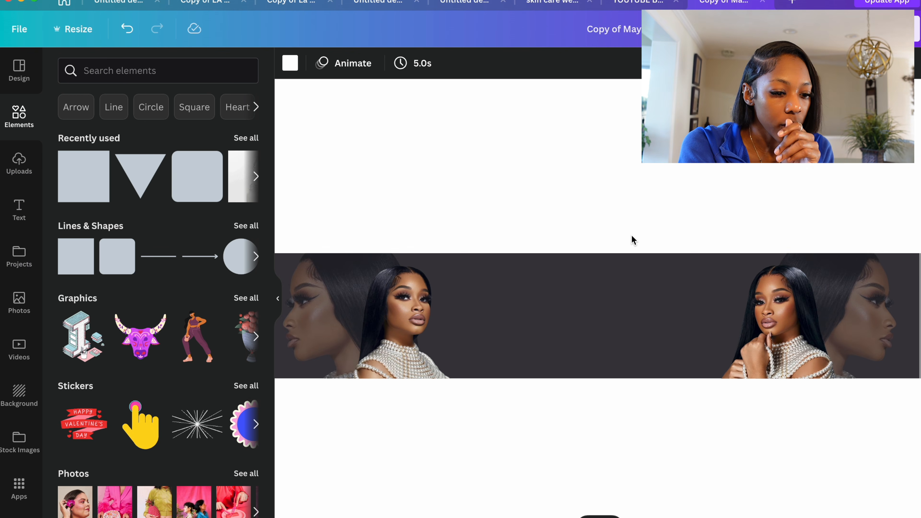
scroll(632, 238, down, 3)
scroll(570, 295, up, 3)
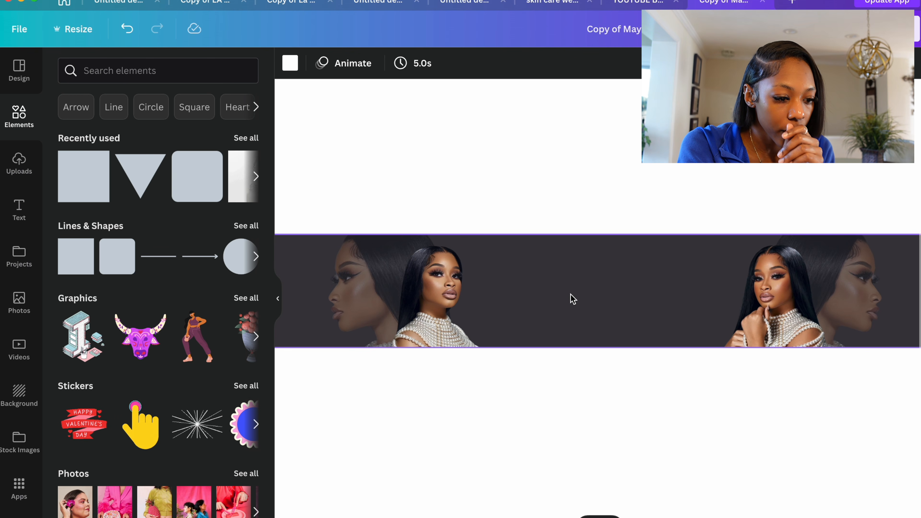
Undo the last move of the dark band.
scroll(576, 287, up, 4)
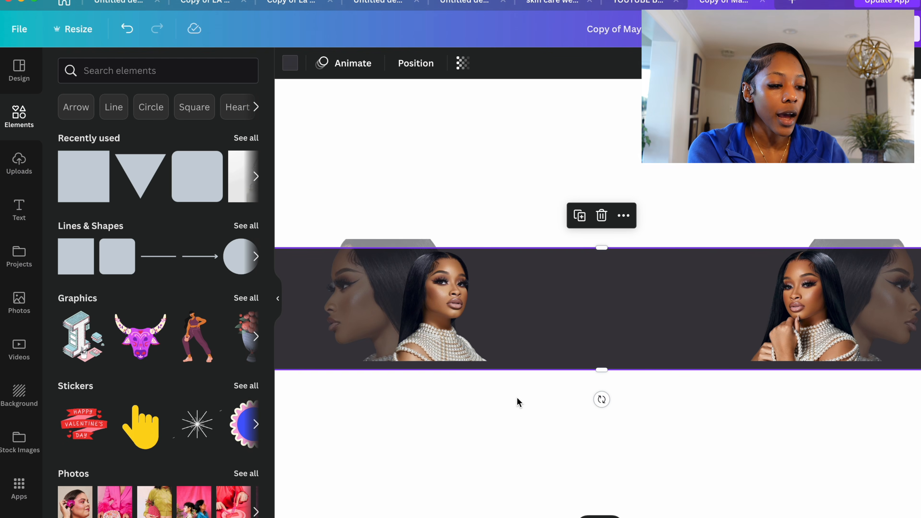
key(super+z)
click(533, 419)
scroll(533, 422, down, 3)
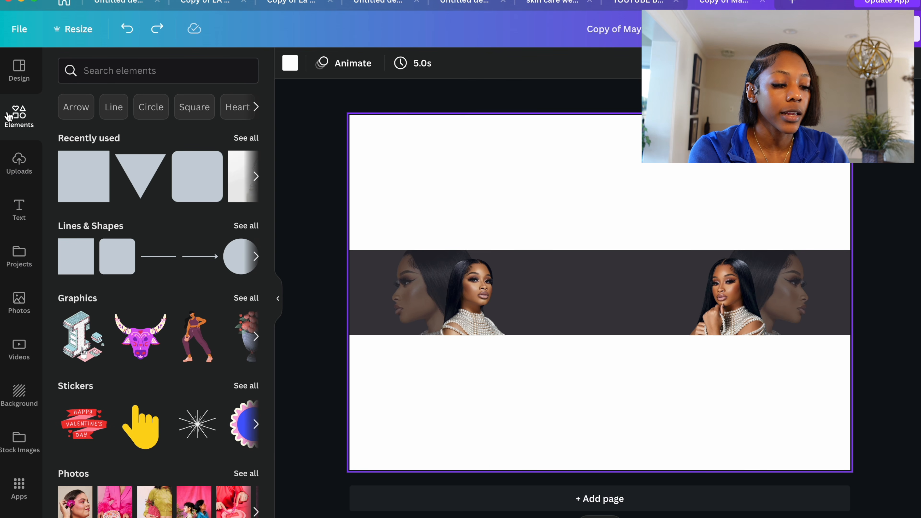
click(278, 298)
scroll(447, 310, up, 5)
scroll(449, 311, down, 5)
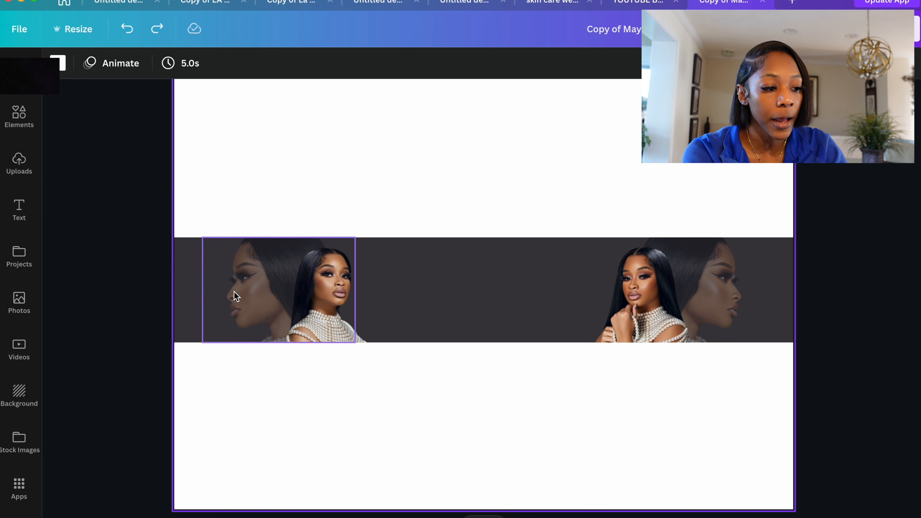
Search the elements library for "smoke clouds".
click(29, 126)
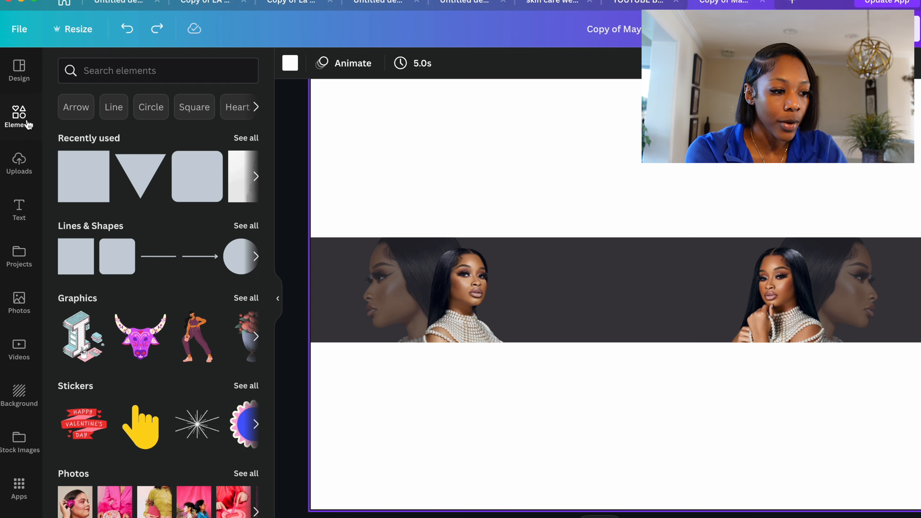
click(163, 69)
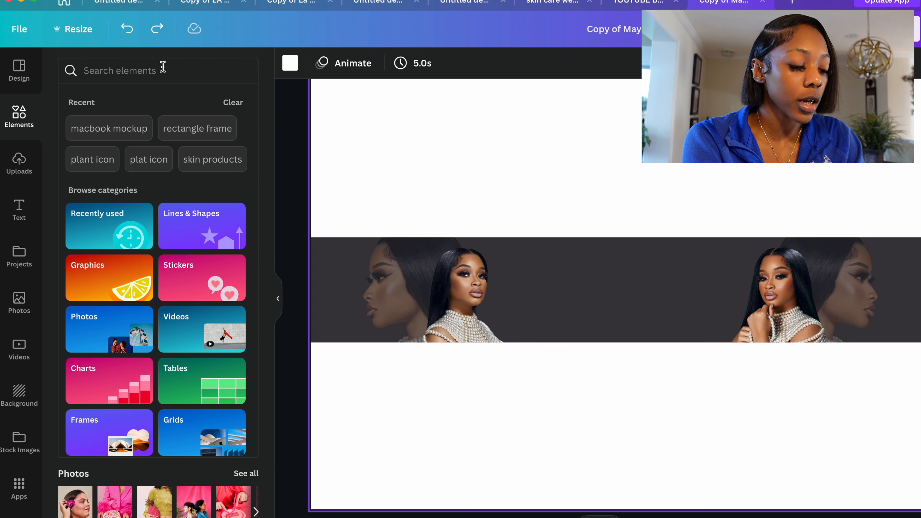
click(163, 69)
text(smok)
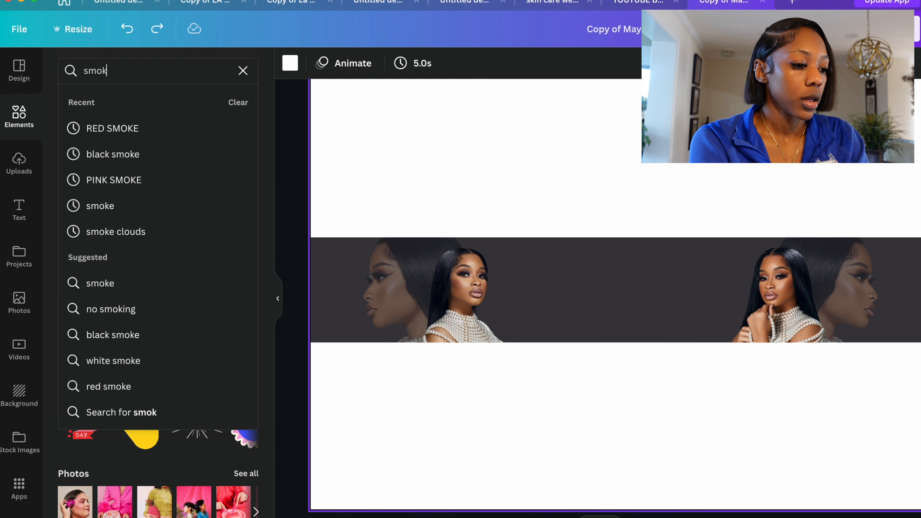
text(e clouds)
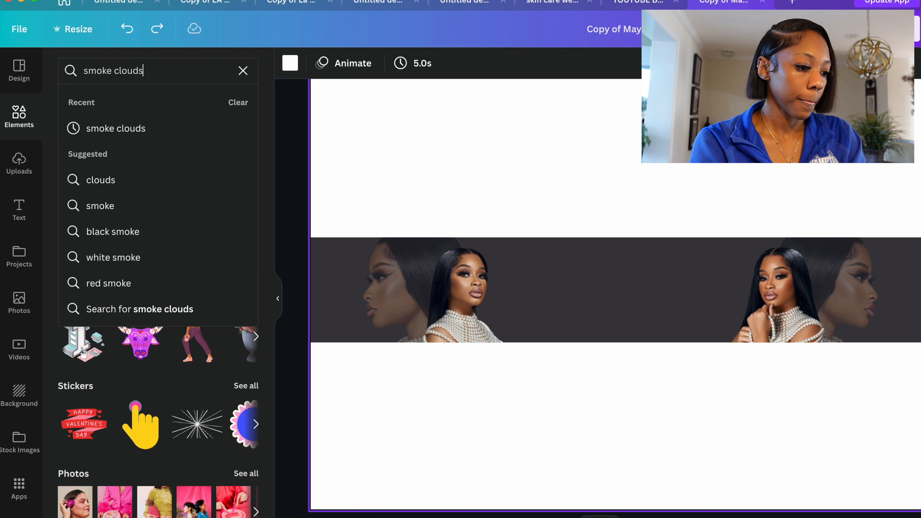
key(Return)
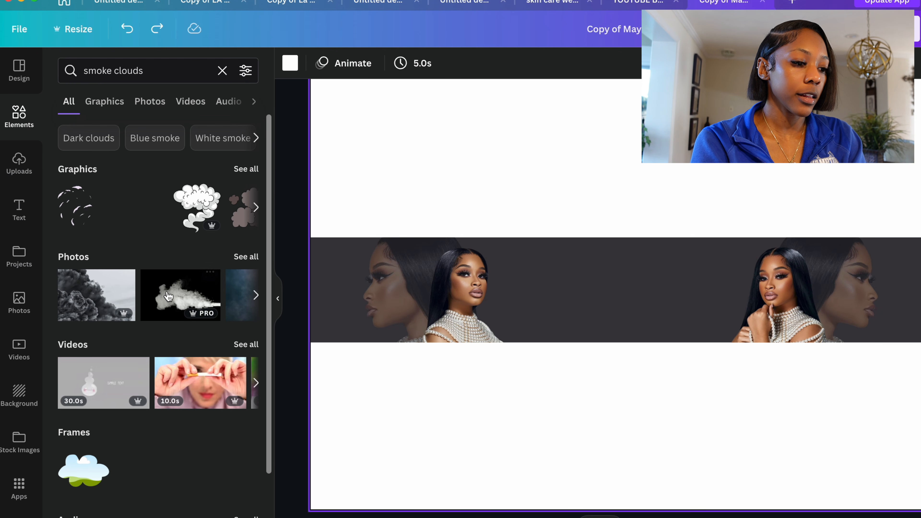
Search the elements library for "smoke" instead and show all of its graphics results.
click(222, 71)
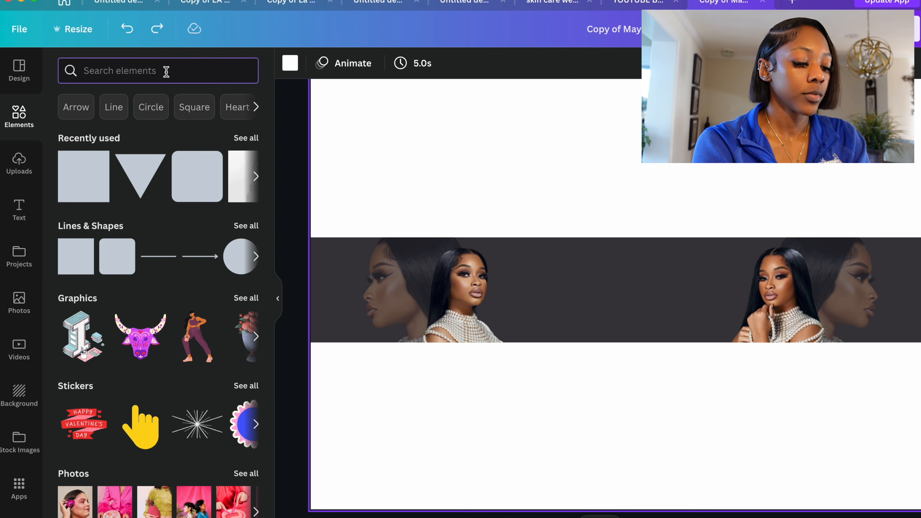
text(smoke)
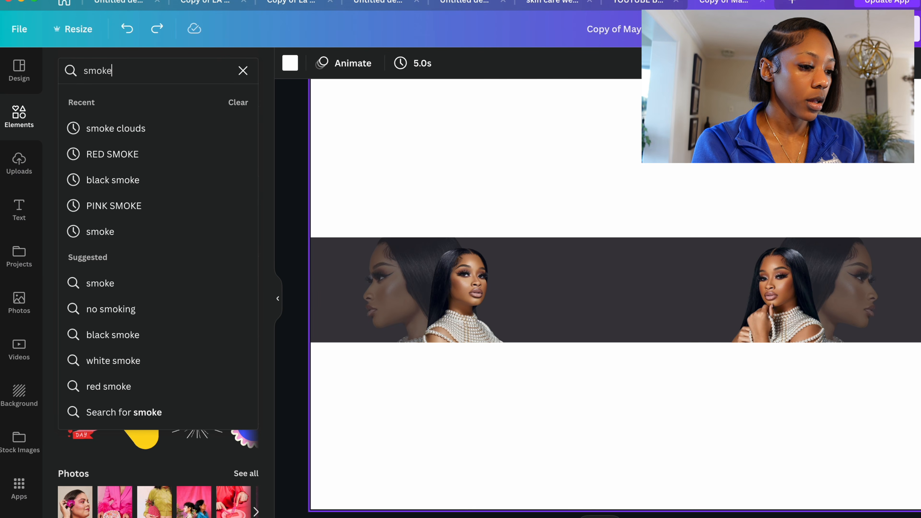
key(Return)
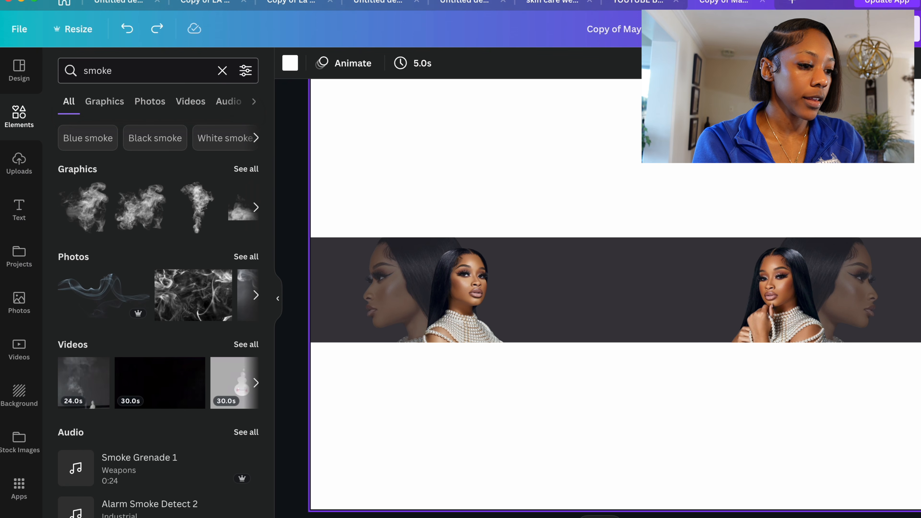
click(248, 178)
Insert the soft grey smoke graphic that fades toward its top and align it to the page's left edge over the dark band.
scroll(199, 323, down, 3)
scroll(199, 324, down, 5)
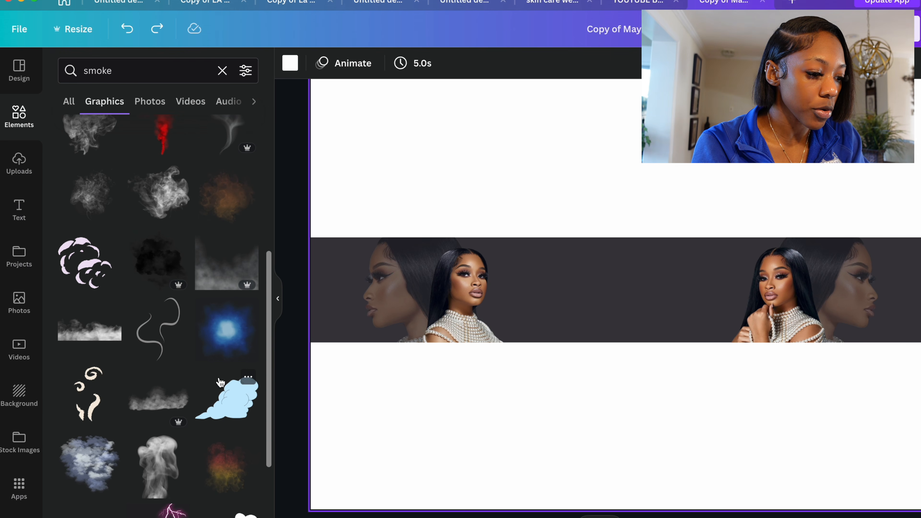
scroll(220, 382, down, 5)
scroll(221, 382, up, 2)
scroll(221, 382, down, 3)
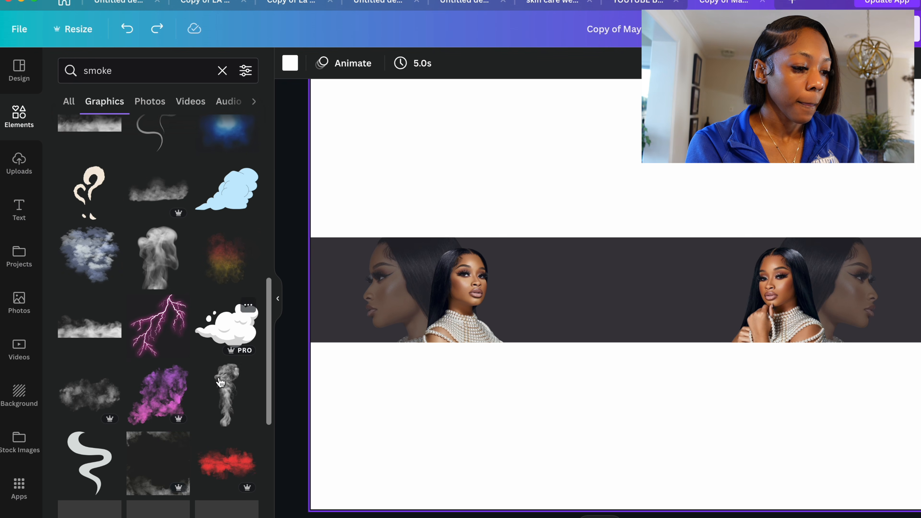
scroll(220, 382, down, 4)
scroll(220, 382, up, 1)
scroll(221, 381, down, 2)
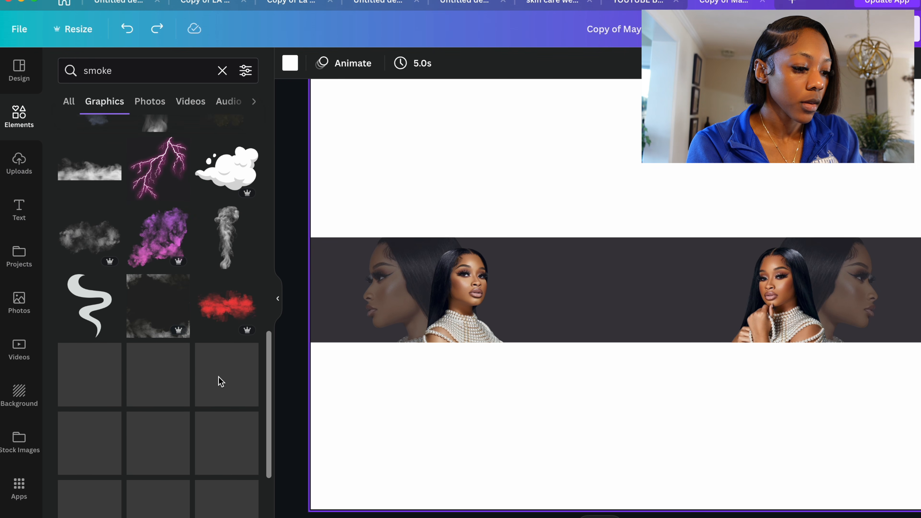
scroll(220, 367, up, 10)
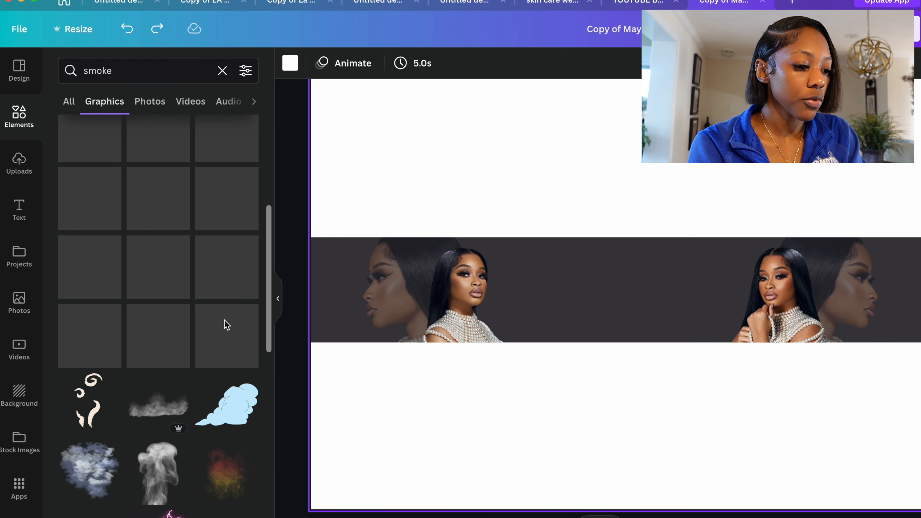
click(225, 268)
drag(497, 379, 423, 381)
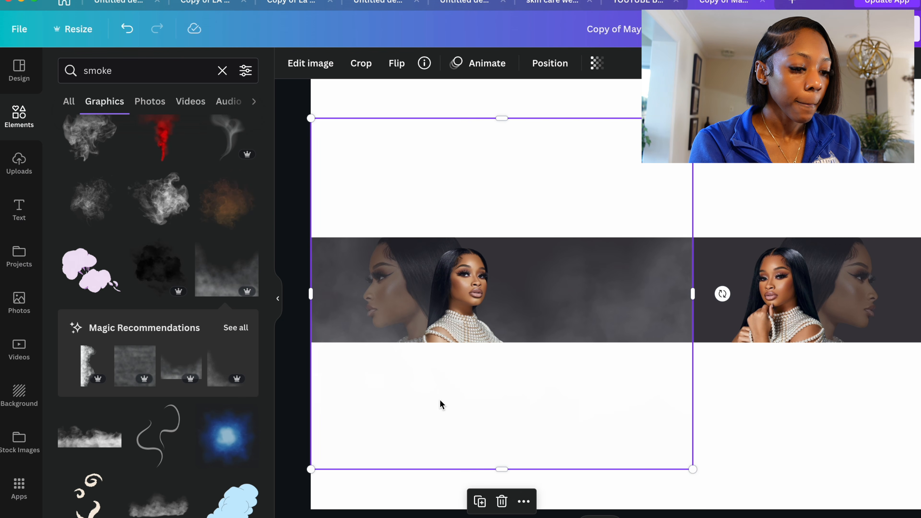
Crop the smoke graphic's bottom and top to the lower and upper edges of the dark band.
key(super+minus)
drag(519, 407, 520, 351)
drag(572, 212, 571, 183)
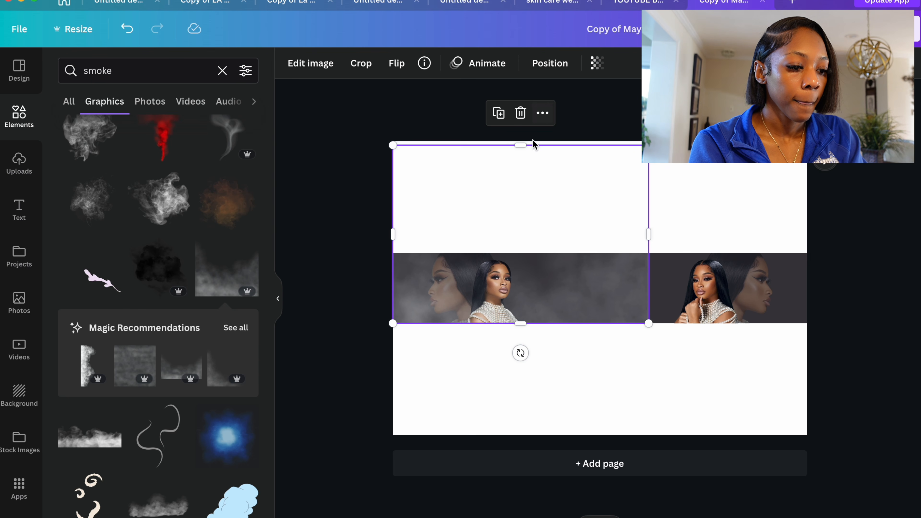
drag(523, 166, 524, 253)
scroll(516, 303, up, 3)
scroll(575, 318, down, 3)
Extend the smoke graphic across the full width of the dark band, to 2,048 by 348, and adjust its left edge.
drag(645, 293, 799, 290)
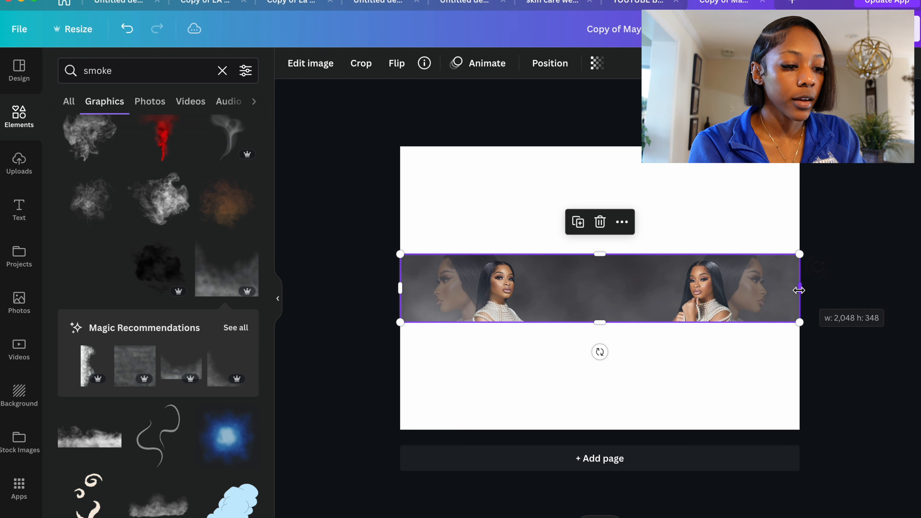
click(580, 391)
scroll(580, 390, up, 2)
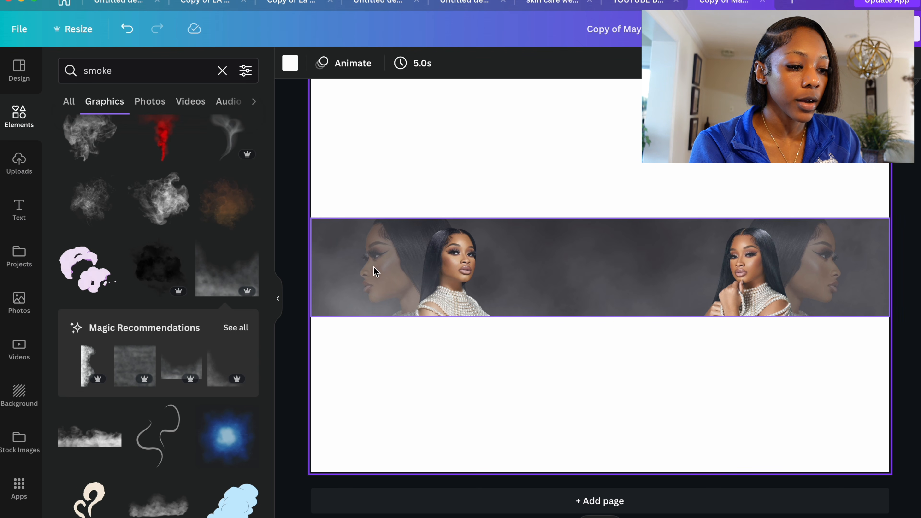
click(359, 274)
drag(310, 269, 313, 268)
click(610, 368)
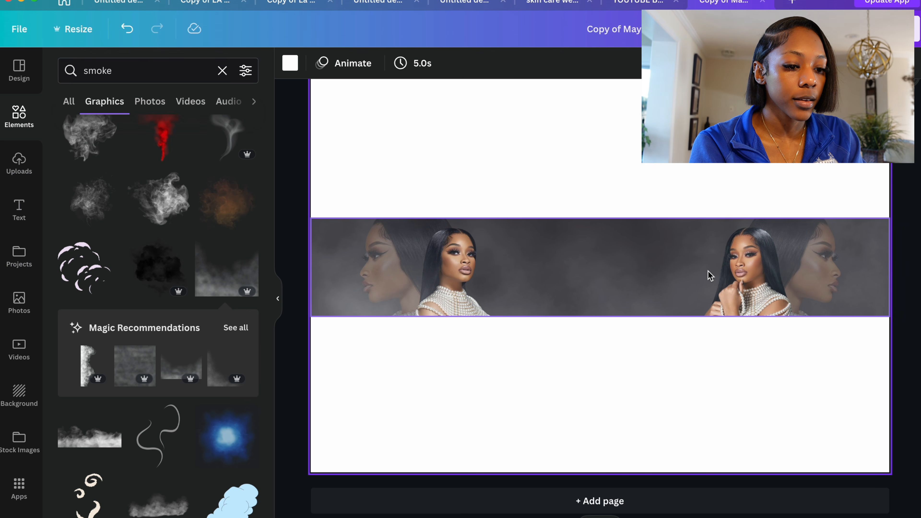
scroll(613, 436, down, 1)
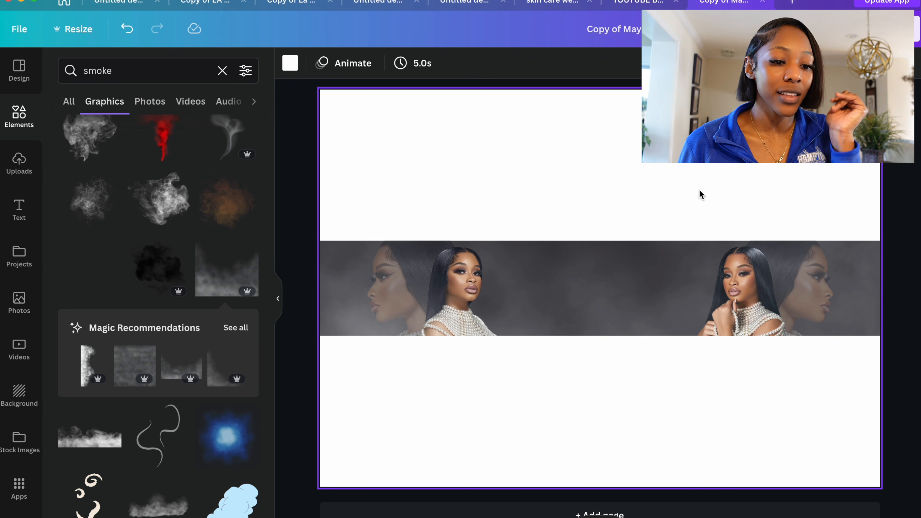
Add a text box on the smoky band containing the channel owner's full name.
key(t)
key(BackSpace)
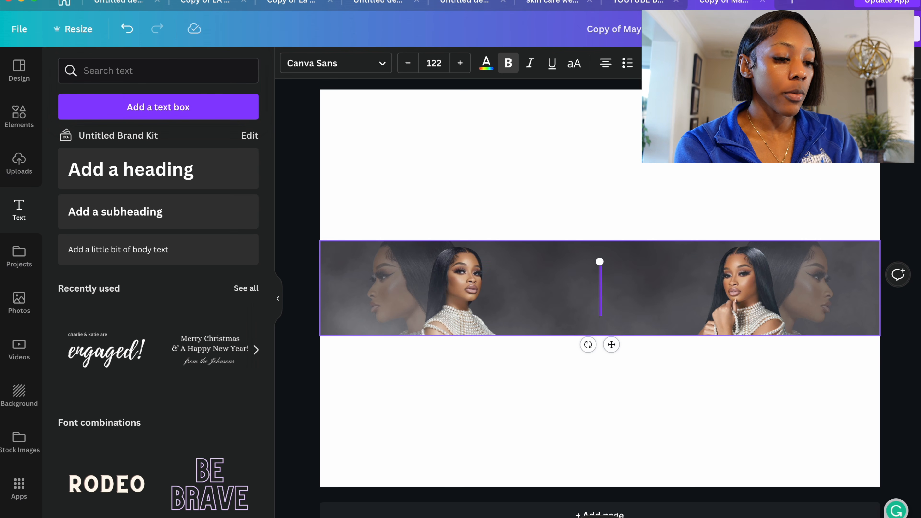
text(Ja)
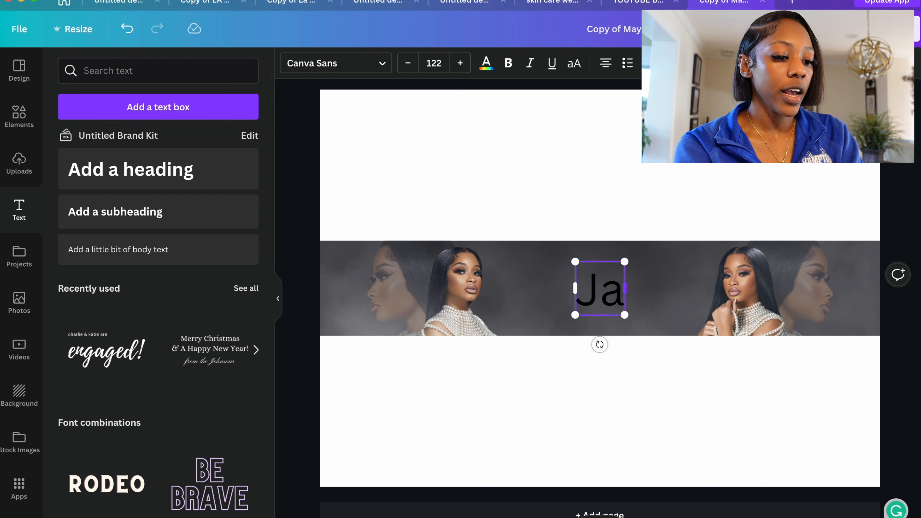
text(smine A)
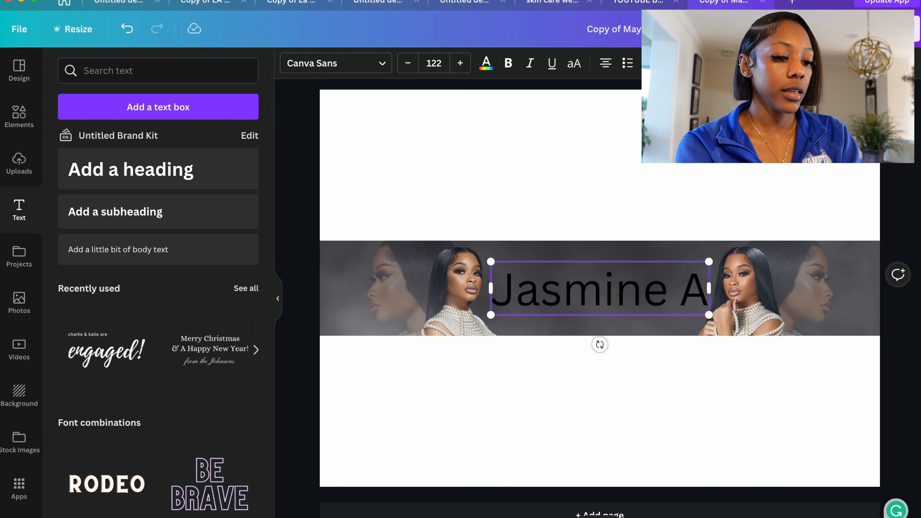
text(lexis)
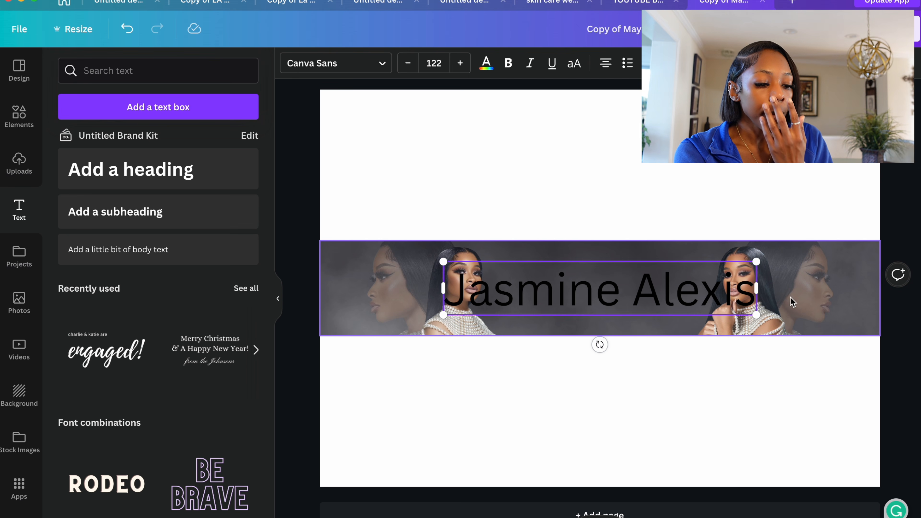
Scale the name text down to size 79.9 and centre it on the band between the two cutouts.
drag(756, 315, 672, 300)
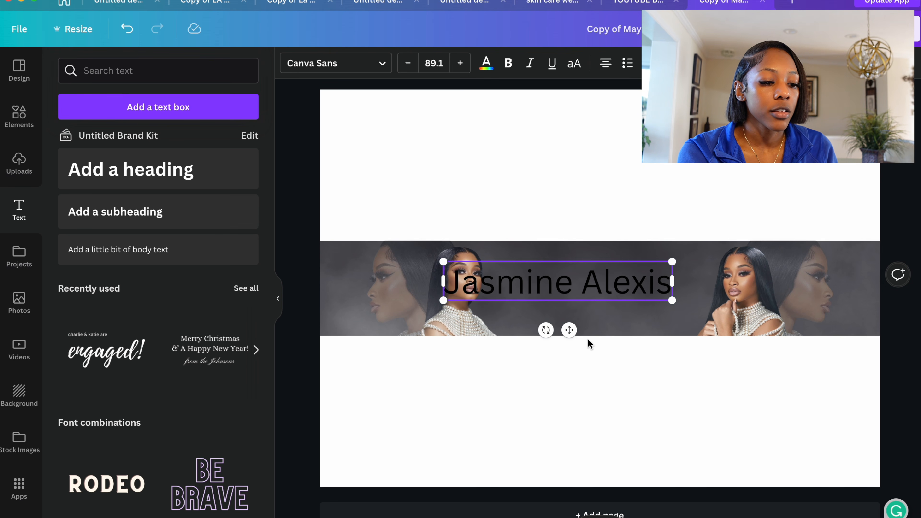
drag(567, 335, 608, 334)
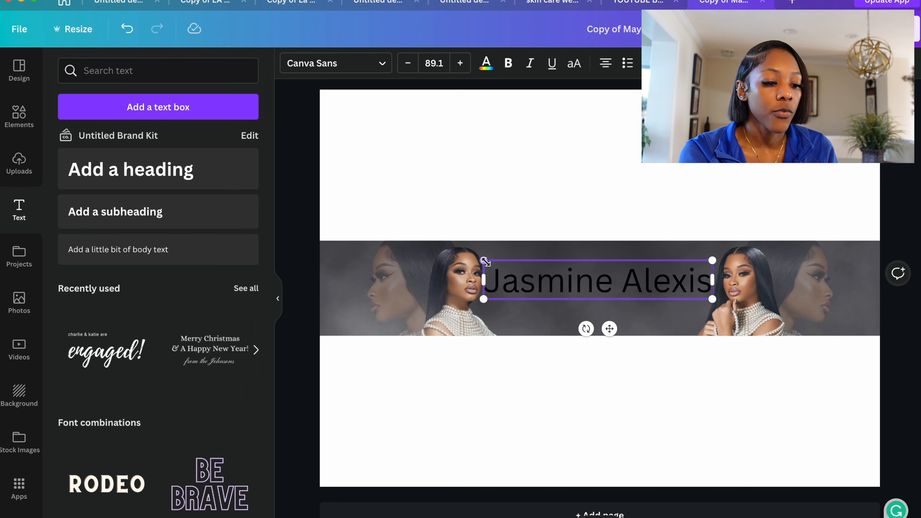
drag(485, 261, 505, 267)
drag(620, 328, 613, 335)
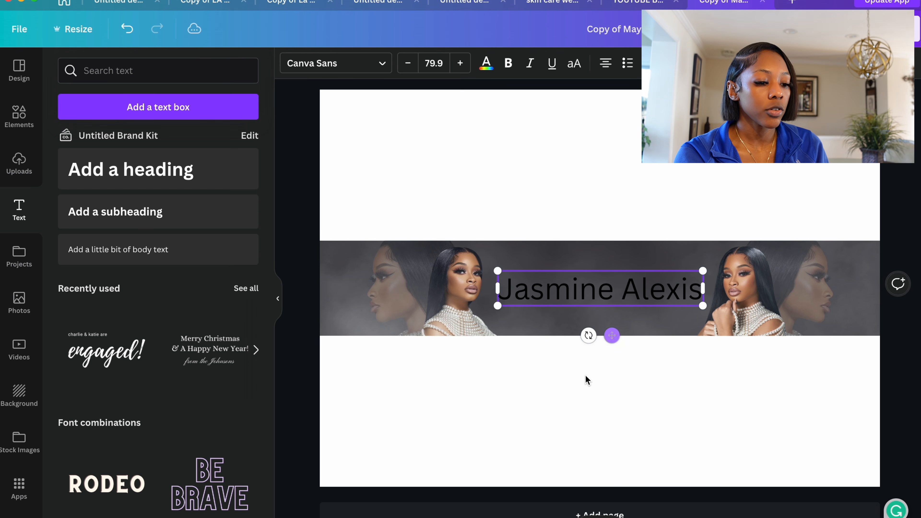
Change the name text's colour to white.
click(542, 392)
scroll(542, 392, up, 2)
scroll(575, 349, down, 3)
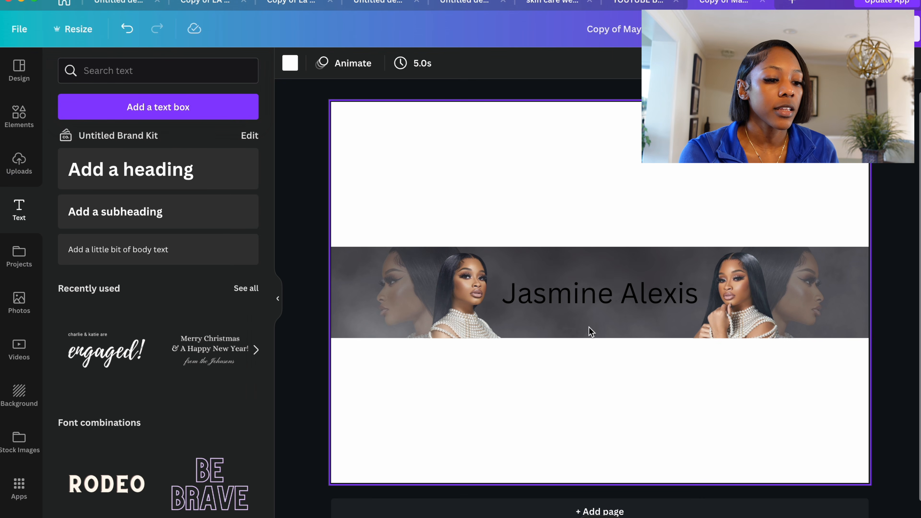
click(611, 284)
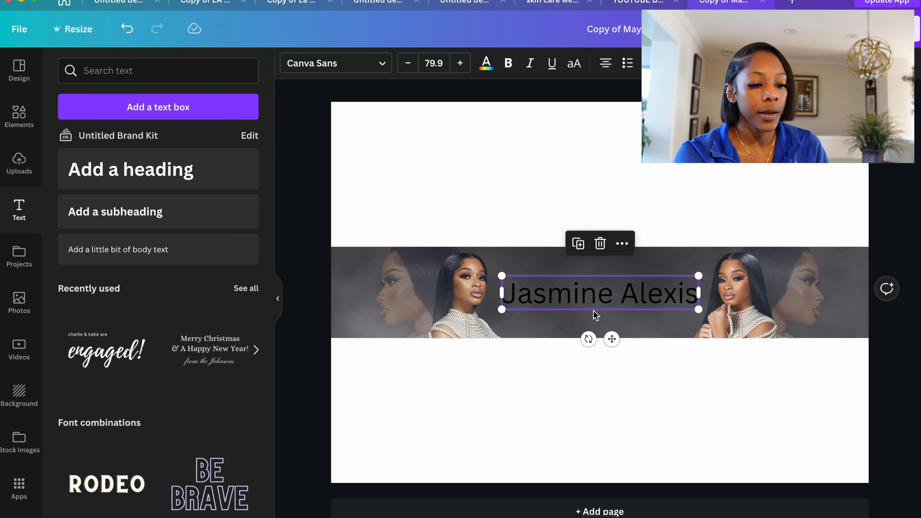
click(532, 383)
click(562, 298)
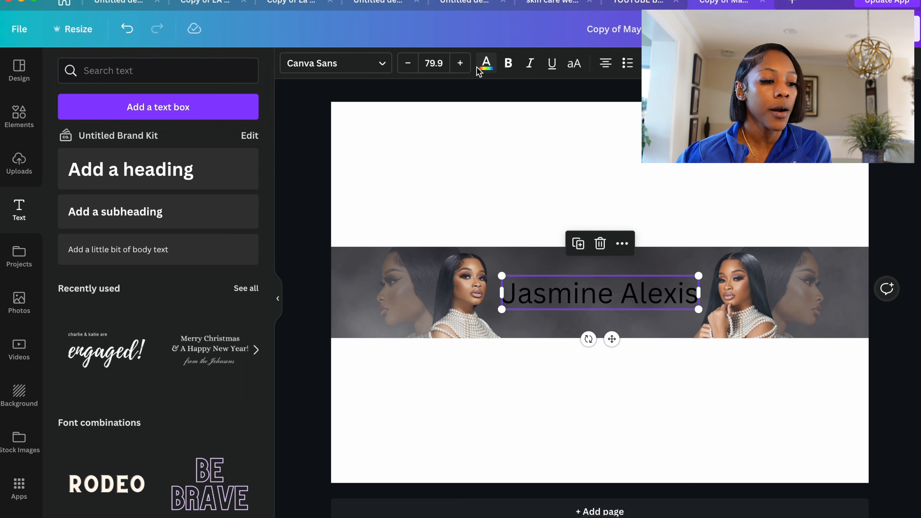
click(486, 65)
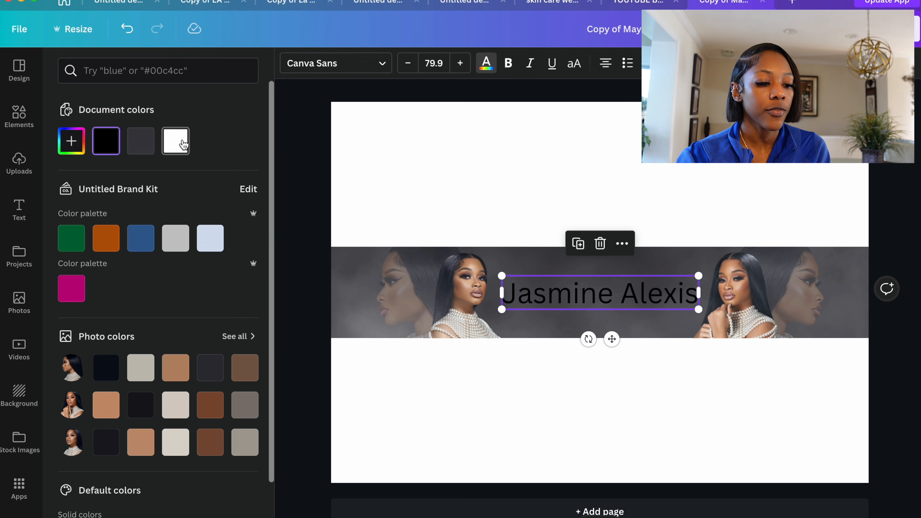
click(183, 145)
click(506, 420)
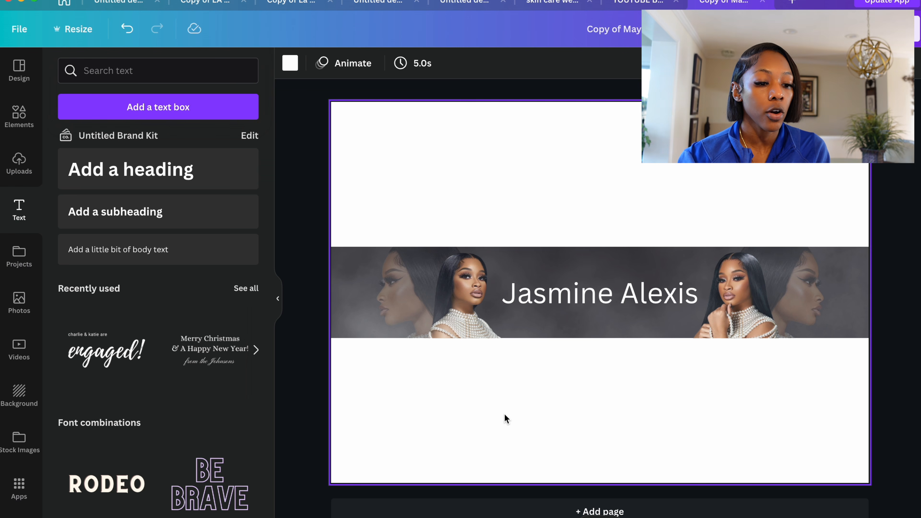
Set the transparency of the smoke graphic over the dark band to 72.
scroll(506, 420, up, 2)
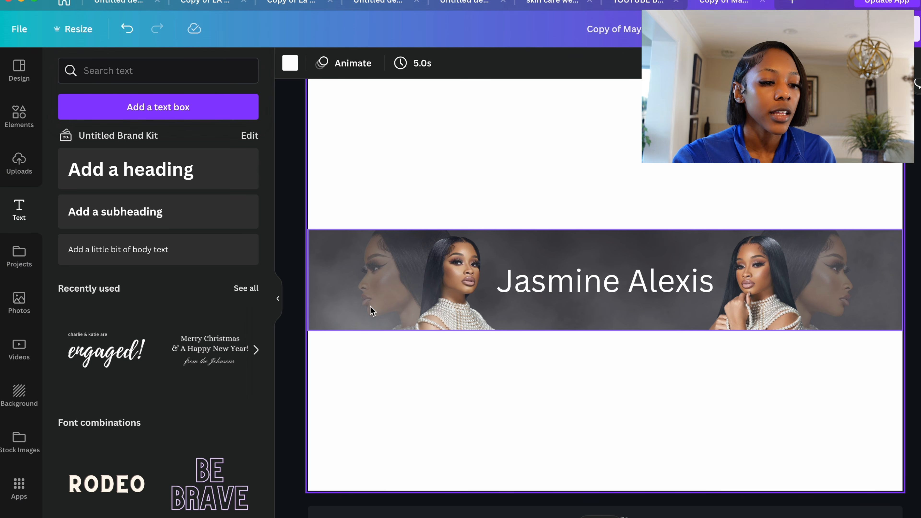
click(341, 303)
scroll(585, 291, up, 2)
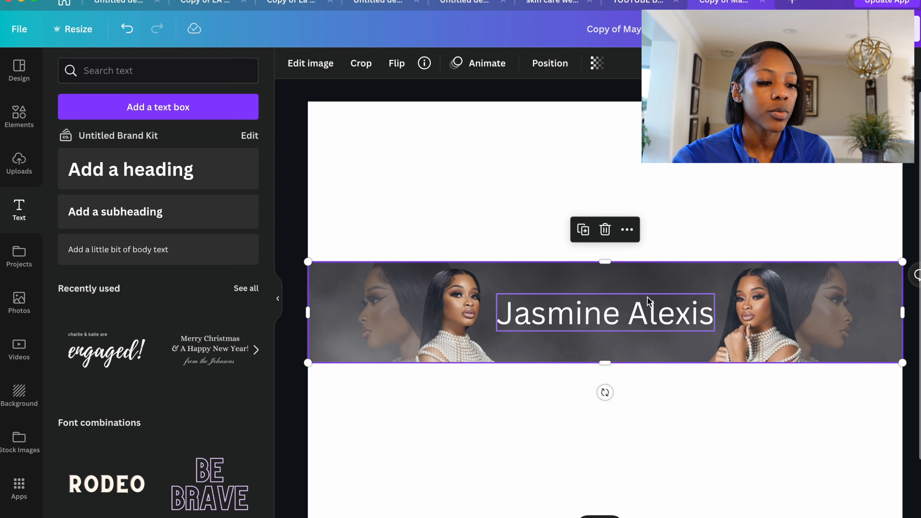
click(598, 65)
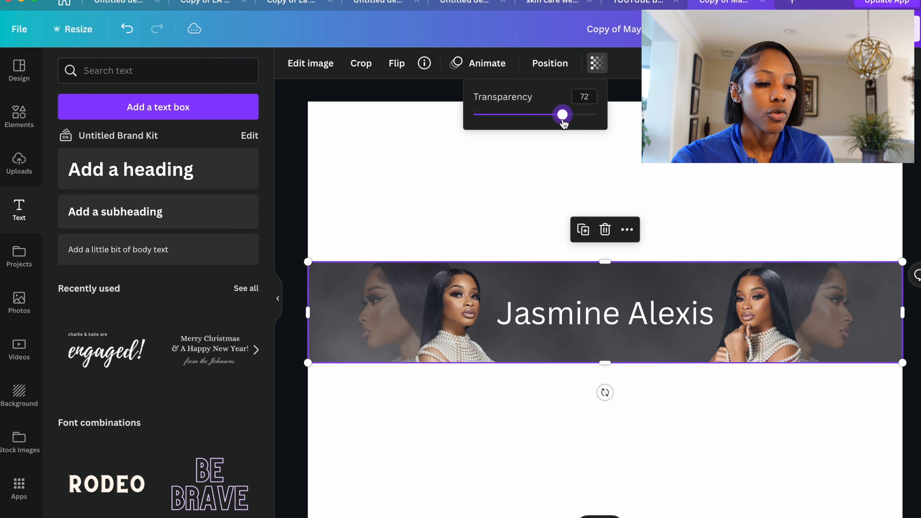
Browse the font styles for the name text and narrow the fonts to Calligraphy.
click(632, 326)
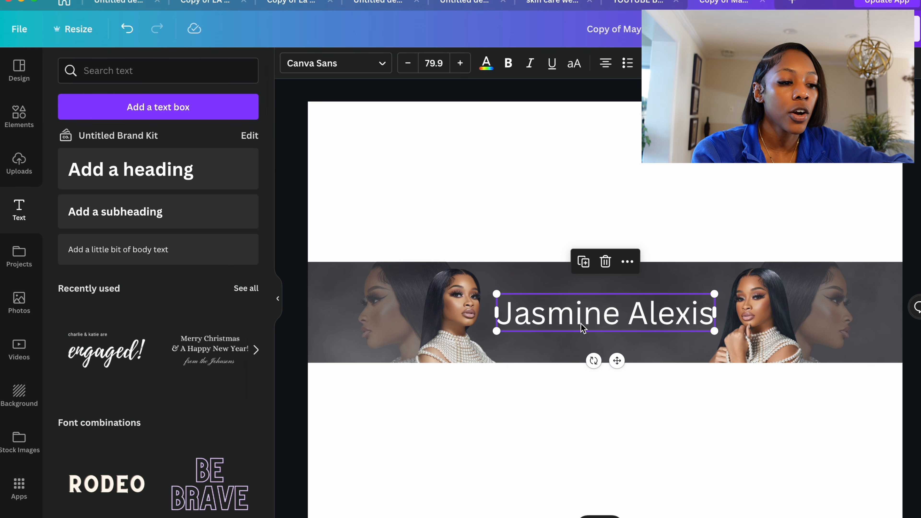
click(341, 75)
click(205, 79)
click(263, 103)
click(259, 103)
click(259, 102)
click(259, 103)
click(259, 102)
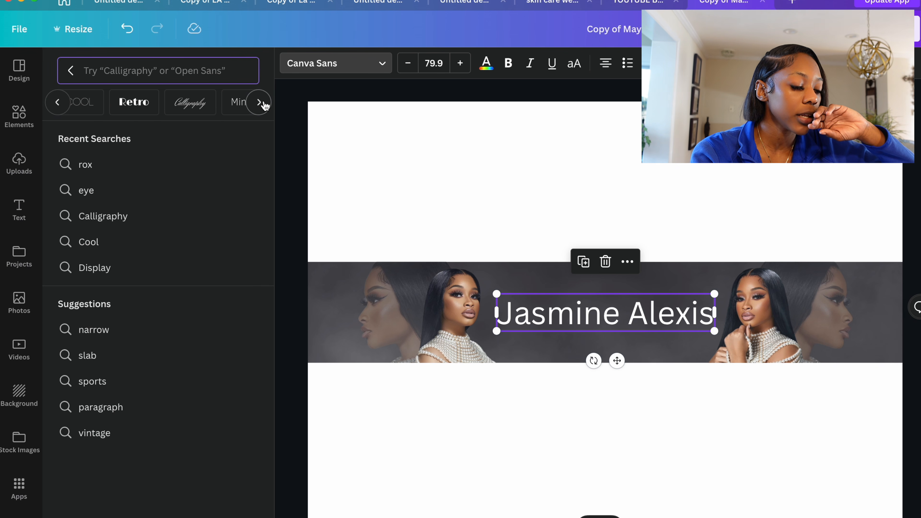
click(259, 102)
click(57, 102)
click(57, 102)
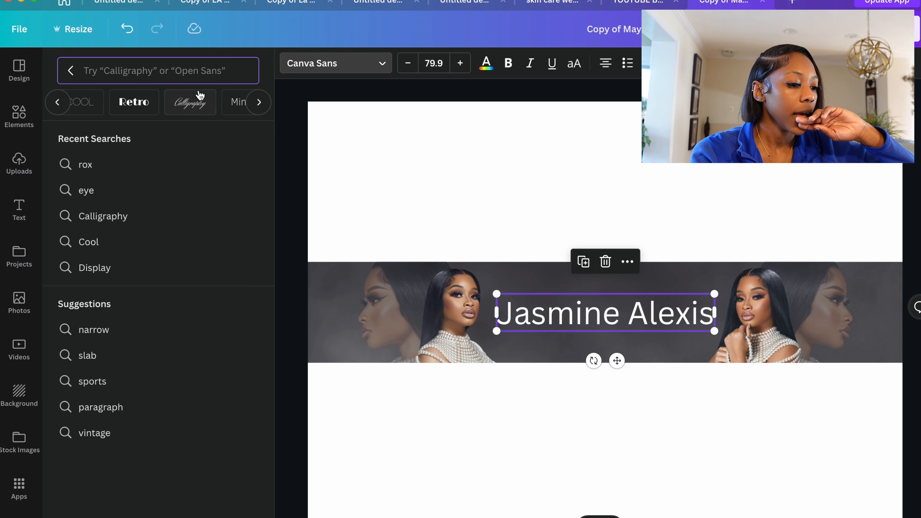
click(197, 102)
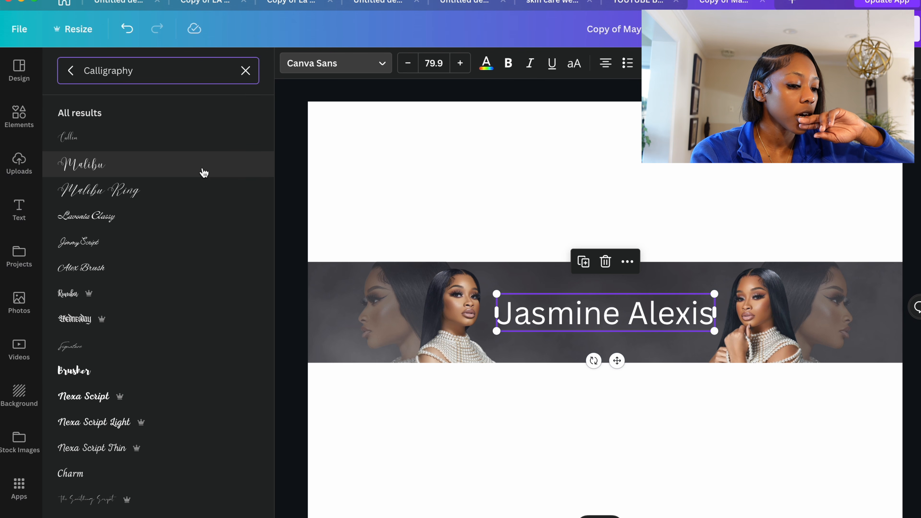
Try the Malibu, Lavonia Classy, Jimmy Script, Wednesday and Brusher fonts on the name text.
click(190, 139)
click(196, 159)
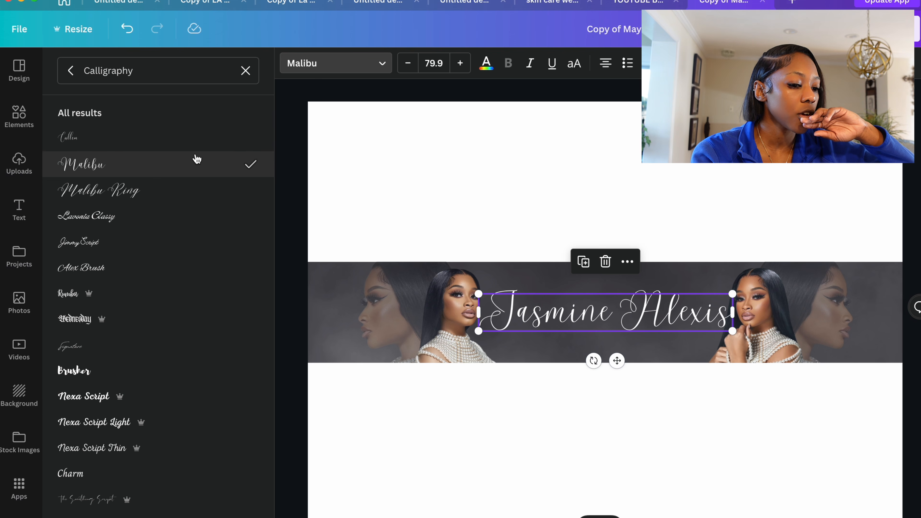
click(175, 227)
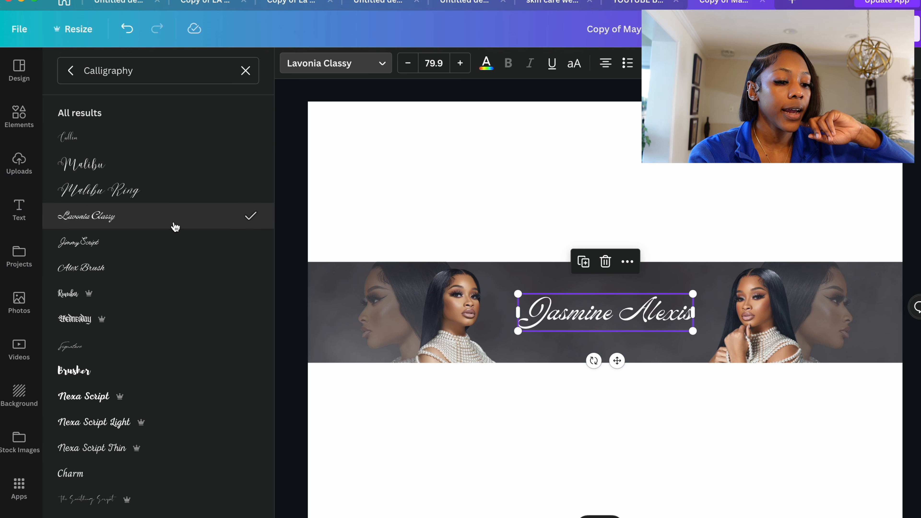
click(171, 243)
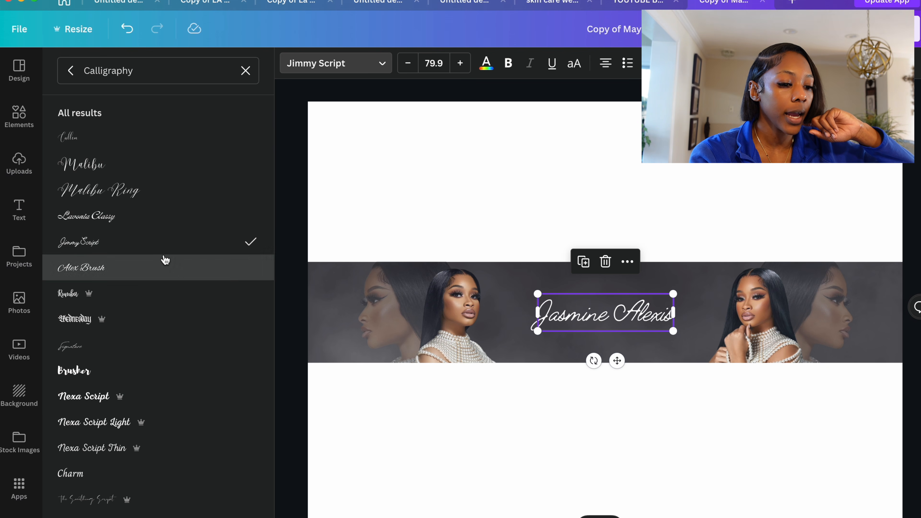
click(154, 326)
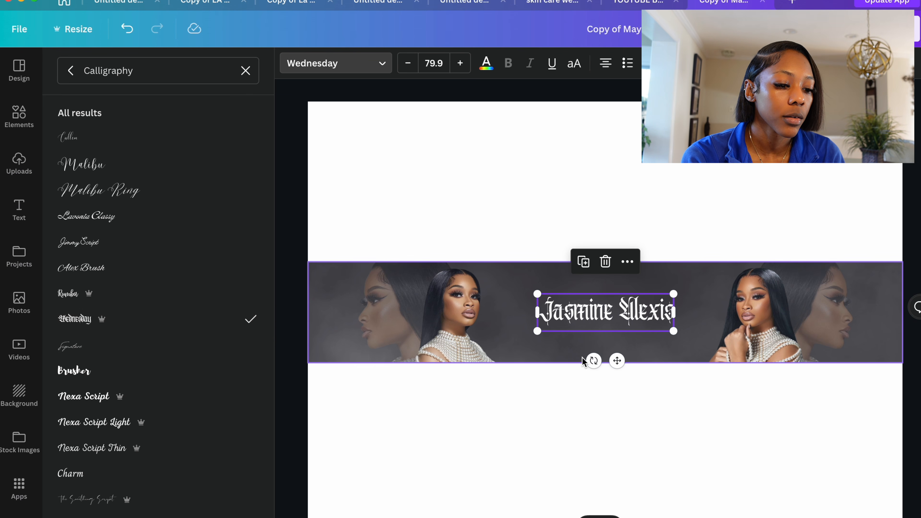
scroll(586, 361, up, 1)
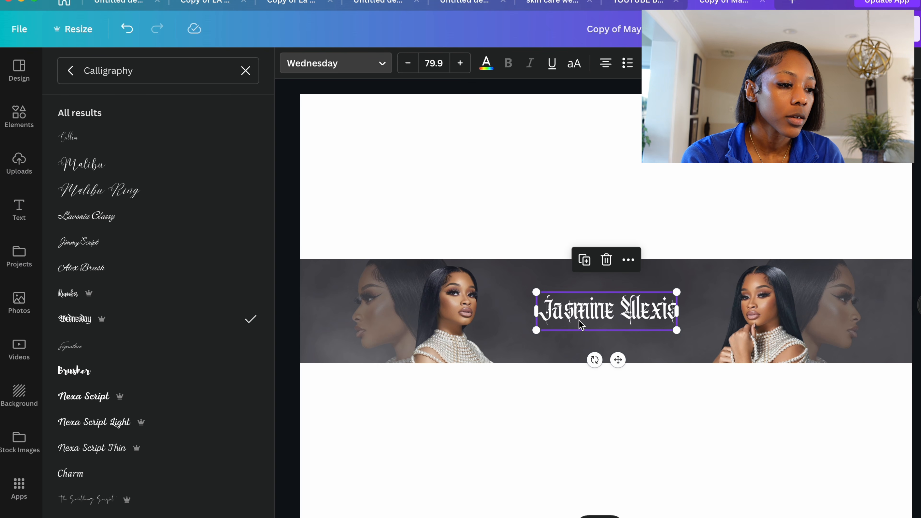
scroll(582, 324, down, 1)
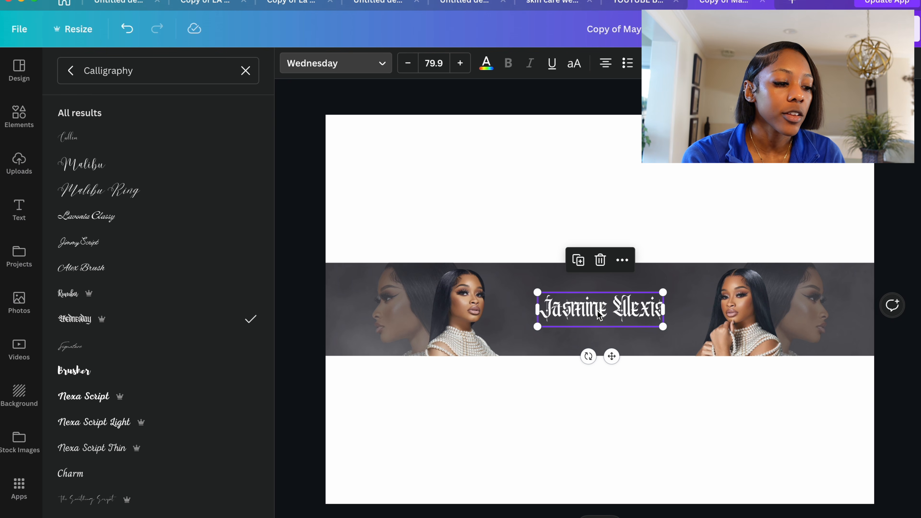
click(112, 346)
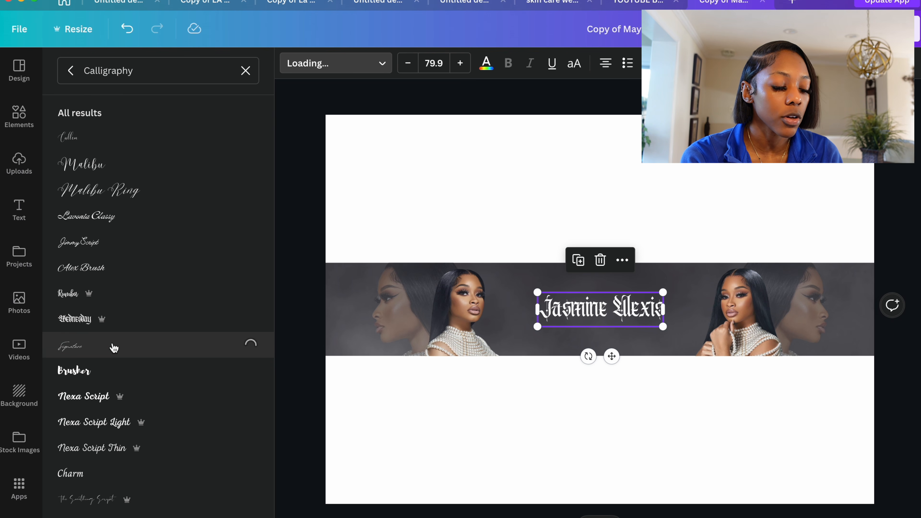
click(123, 368)
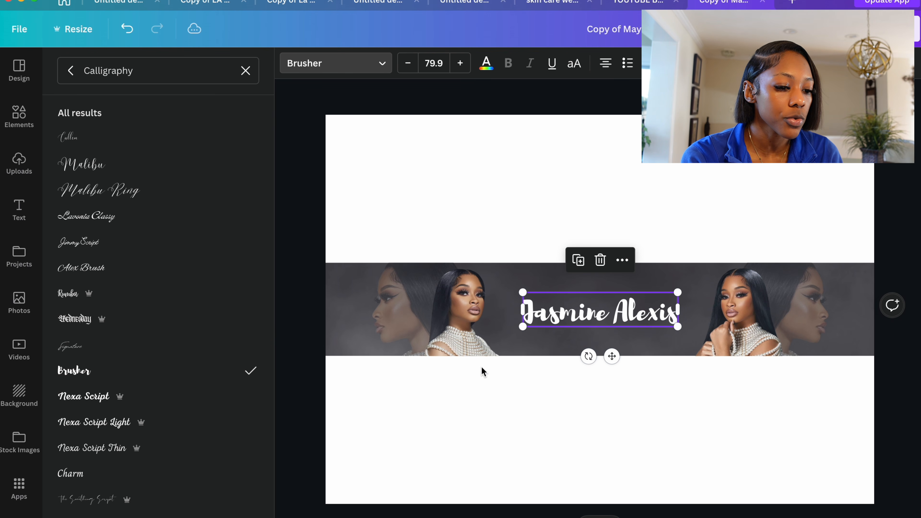
Apply the Signature font to the name text and enlarge it to size 138.
click(151, 349)
drag(550, 292, 519, 281)
drag(650, 326, 692, 341)
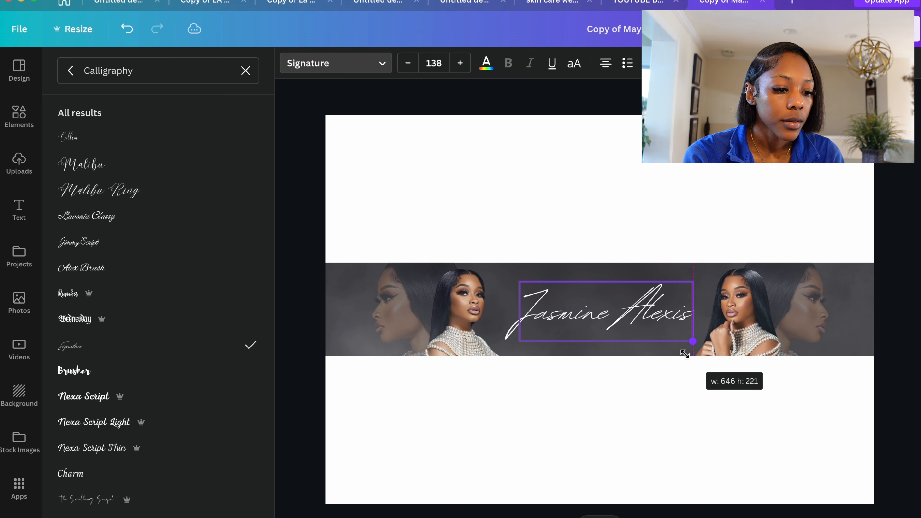
click(638, 412)
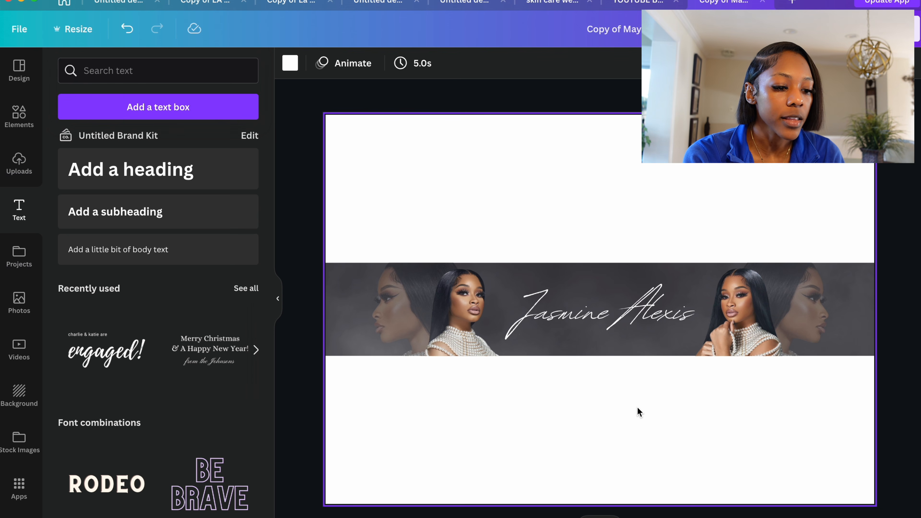
Set the name text in Amsterdam Four and scale it to size 86.5, centred between the two cutouts.
click(610, 313)
scroll(172, 432, down, 1)
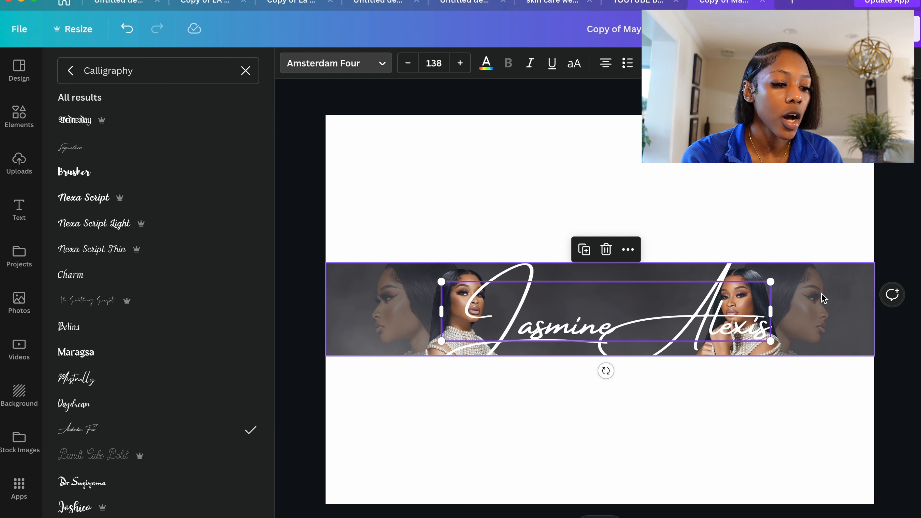
drag(771, 341, 648, 319)
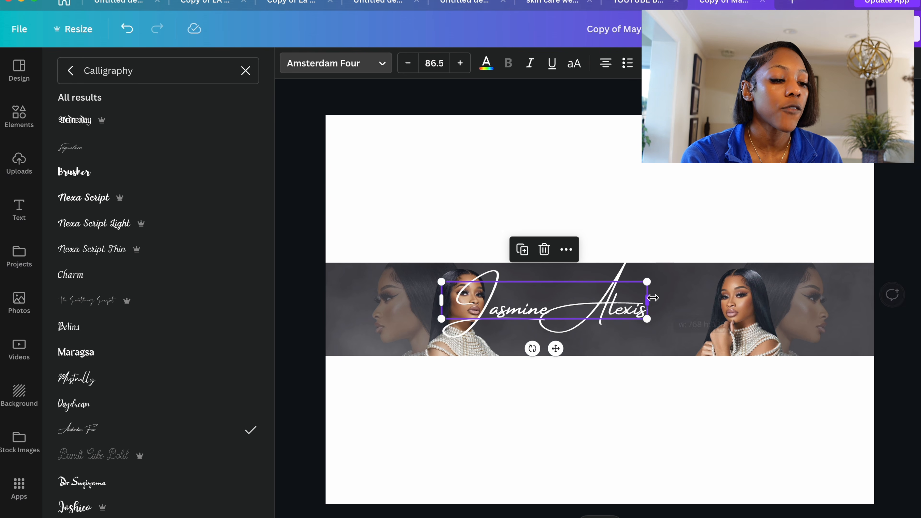
drag(556, 349, 609, 361)
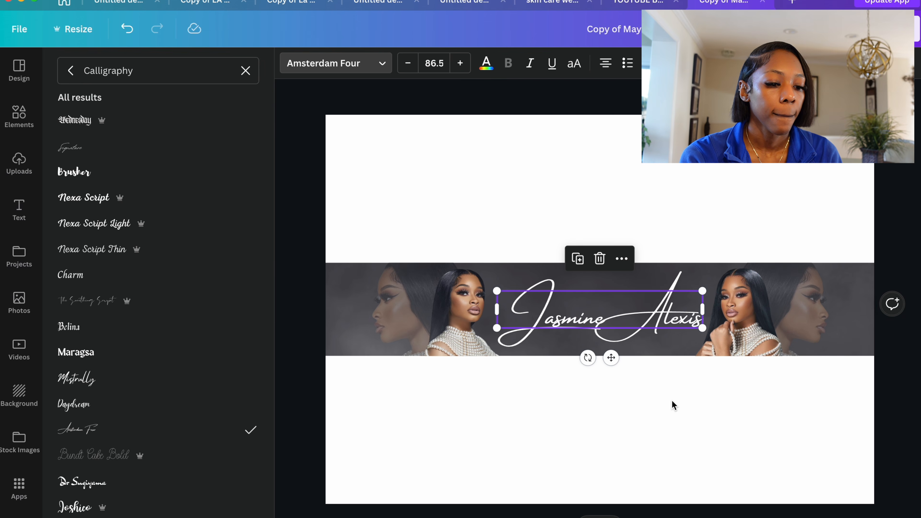
click(673, 405)
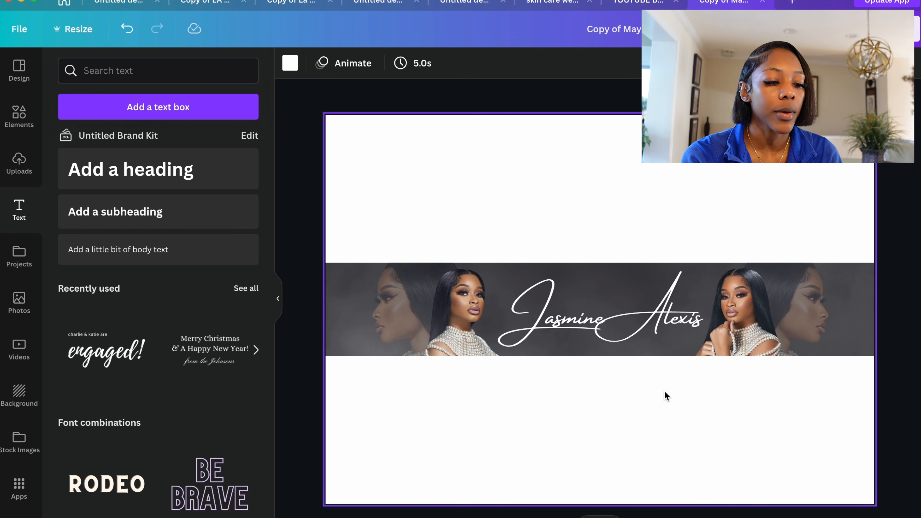
Add a subheading reading "The Real" to the banner.
scroll(667, 398, up, 2)
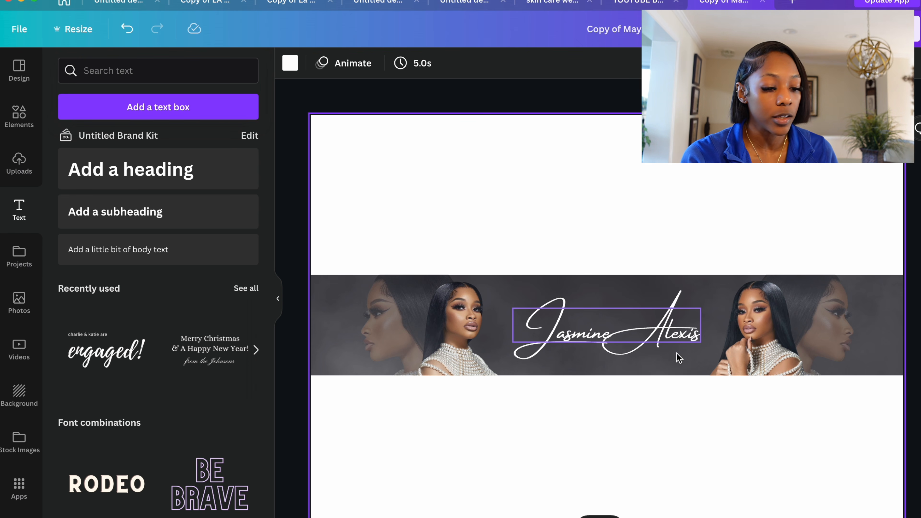
click(115, 211)
text(T)
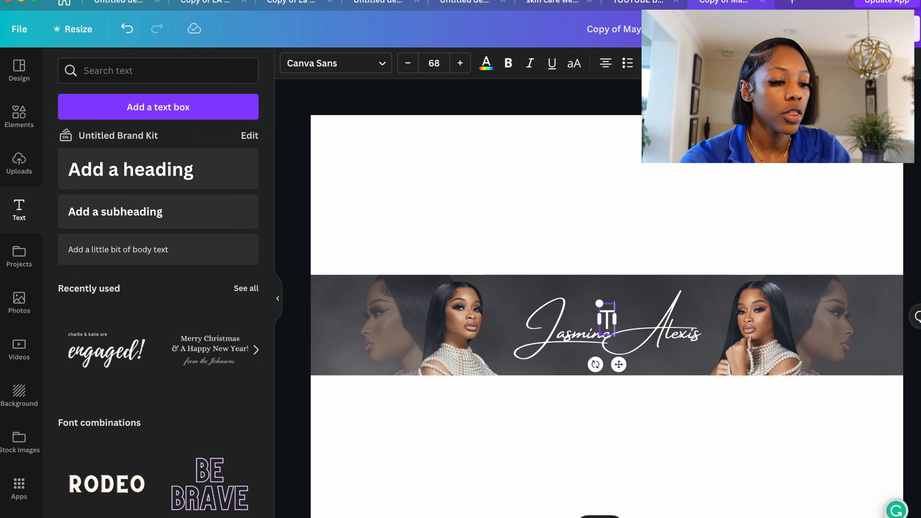
text(he Real)
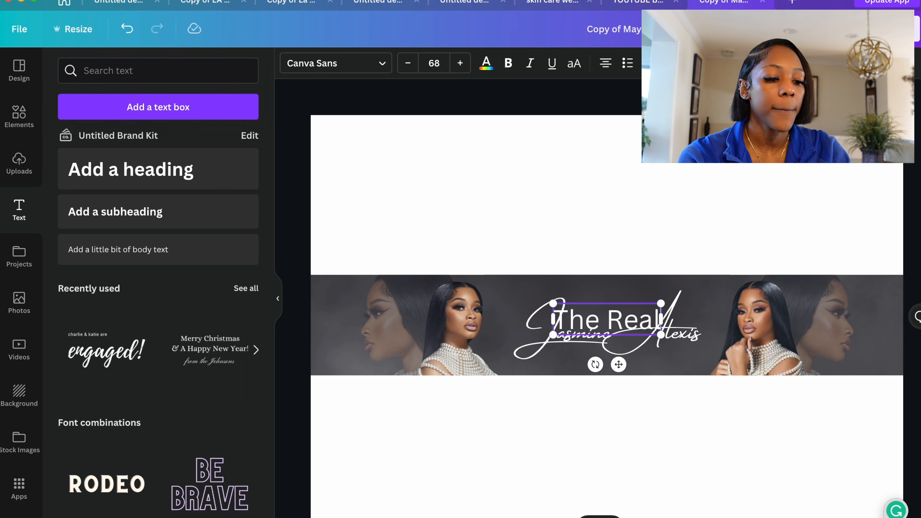
Scale the "The Real" text down to size 47.3 and place it just above the name.
drag(659, 332, 624, 318)
drag(602, 354, 631, 346)
click(690, 195)
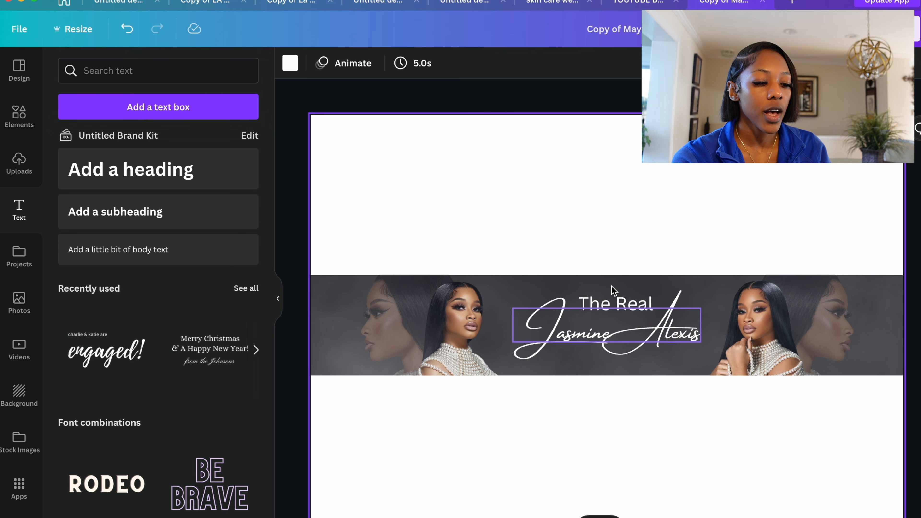
Set the "The Real" text in Livvic Thin, chosen from the Modern font style.
click(617, 305)
click(351, 69)
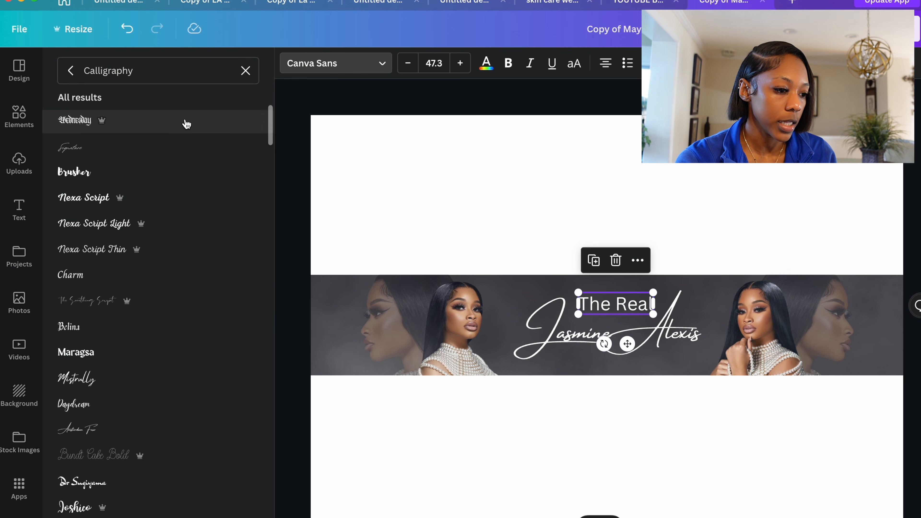
click(245, 71)
click(259, 103)
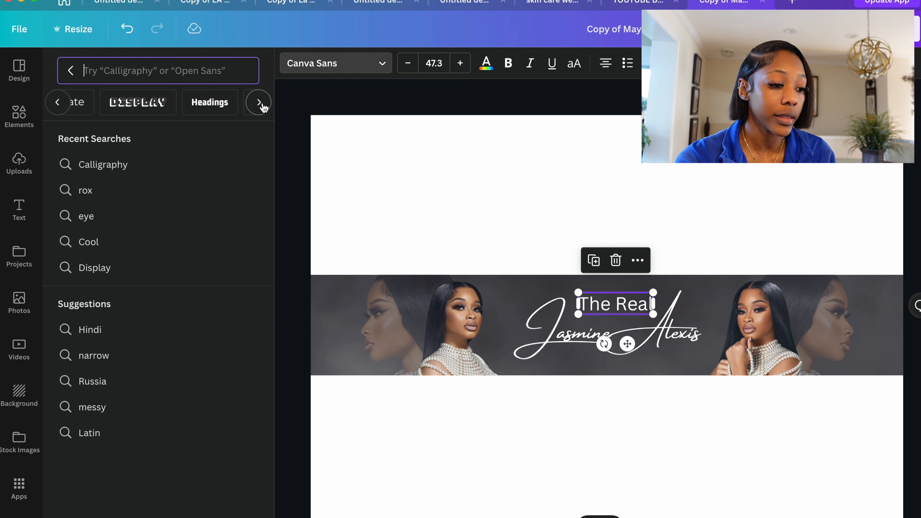
click(260, 103)
click(260, 103)
click(261, 104)
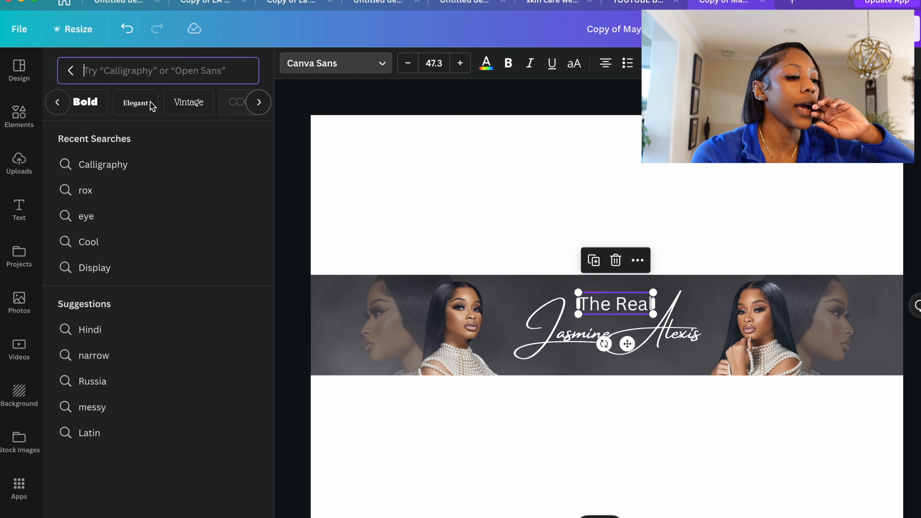
click(56, 103)
click(198, 102)
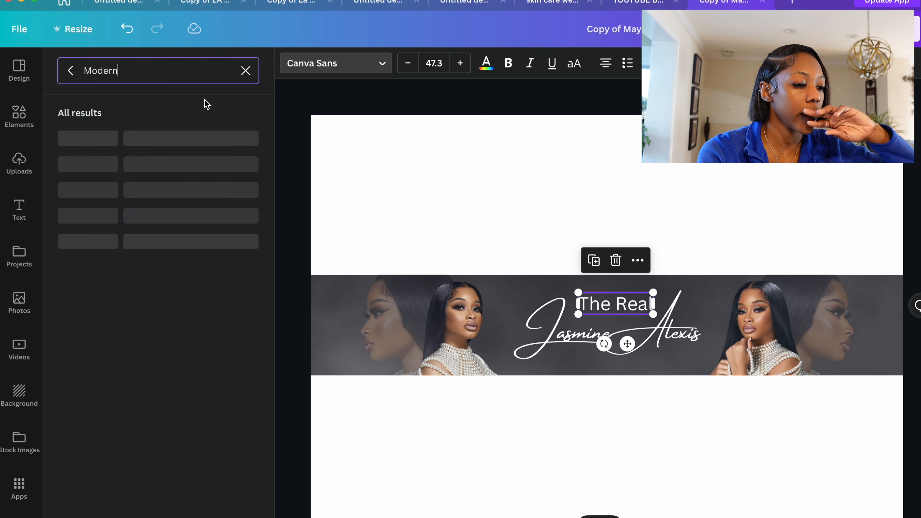
scroll(165, 147, down, 4)
click(80, 353)
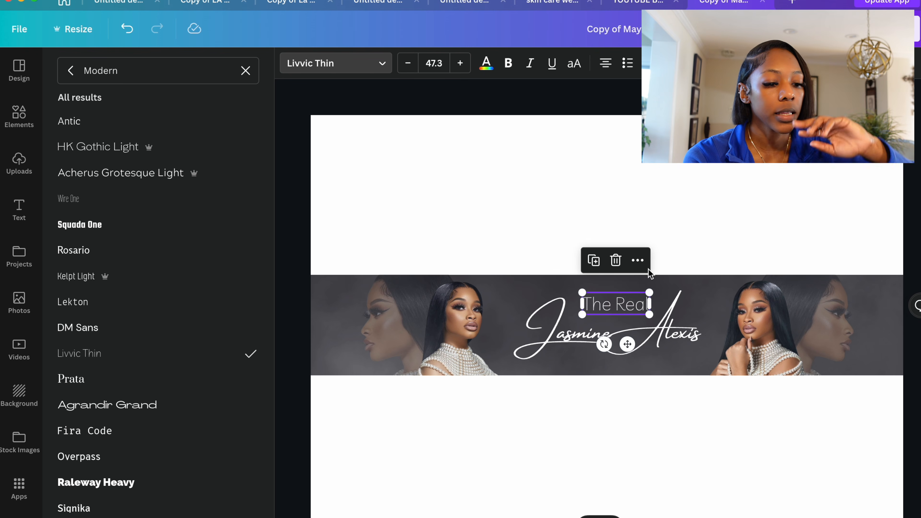
Retype the small text above the name in capitals as "THE REAL".
double_click(628, 294)
key(BackSpace)
text(The)
key(BackSpace)
key(BackSpace)
key(BackSpace)
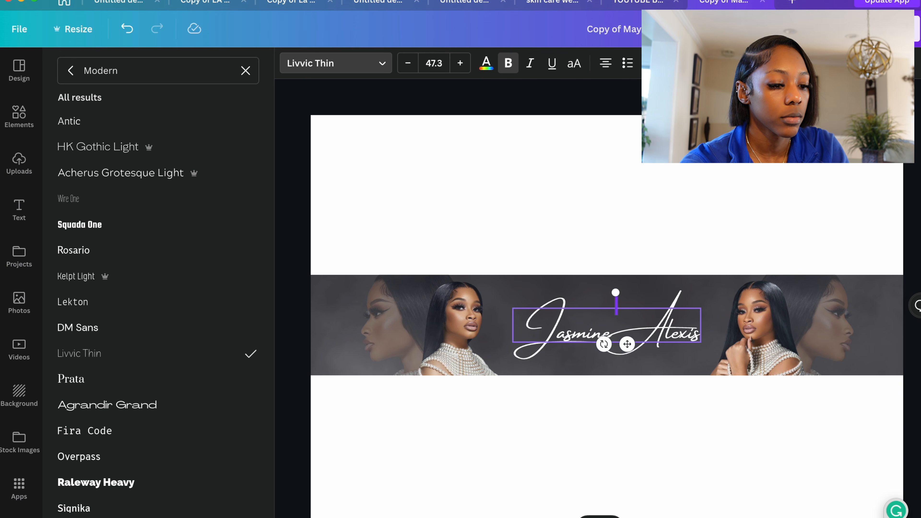
text(The Real)
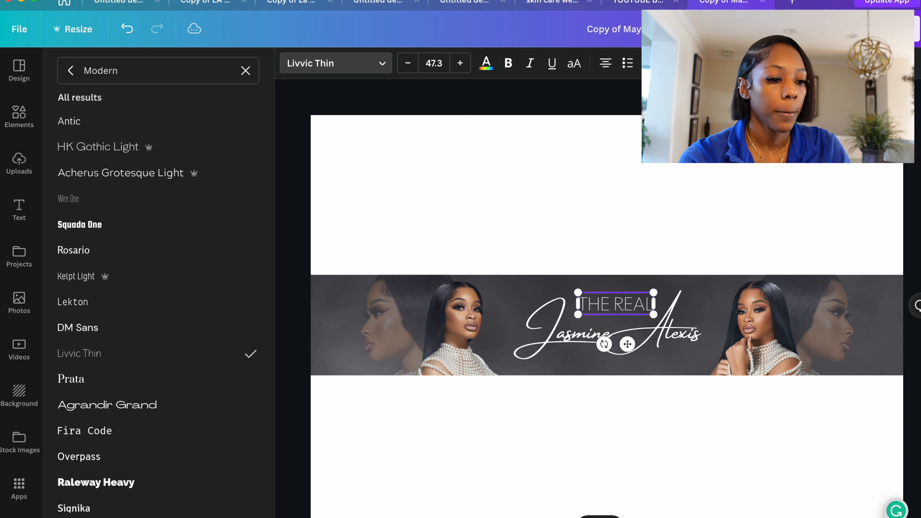
key(Escape)
click(693, 210)
Try the Raleway Thin font from the Modern style on the "THE REAL" text.
click(631, 304)
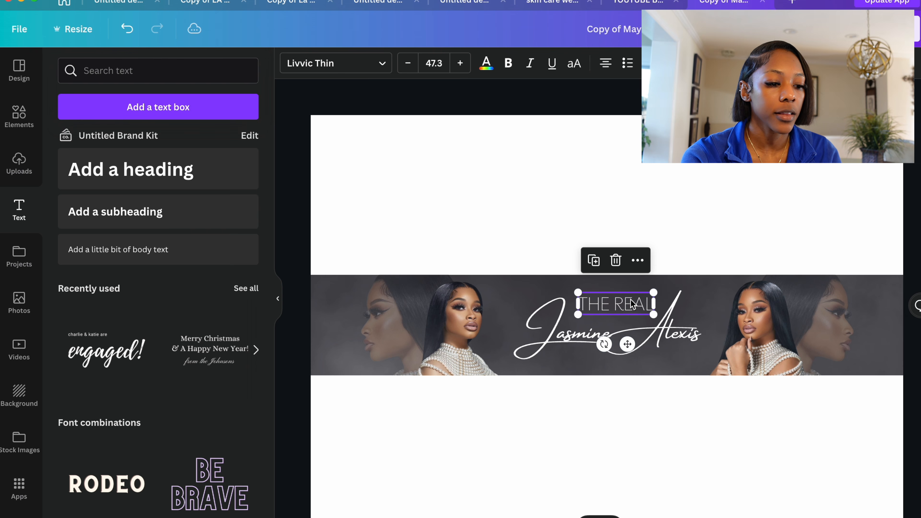
click(381, 62)
scroll(199, 372, down, 3)
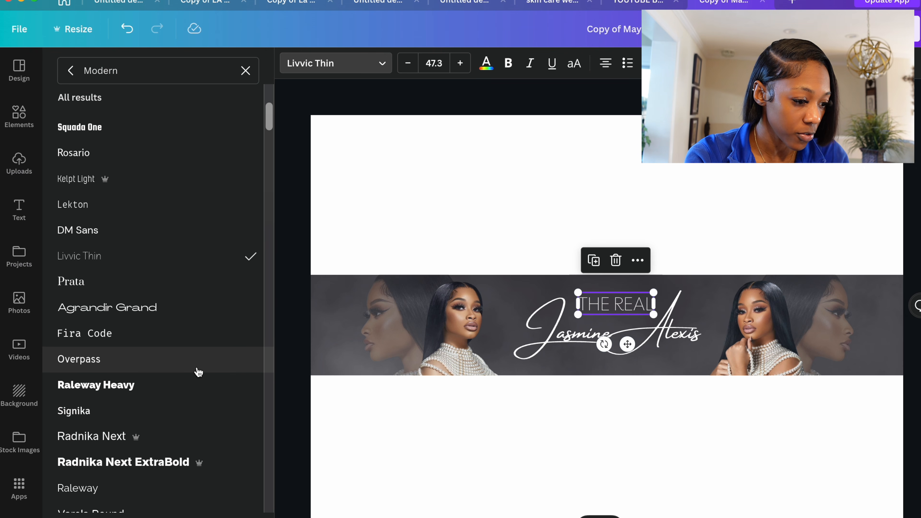
scroll(198, 372, down, 10)
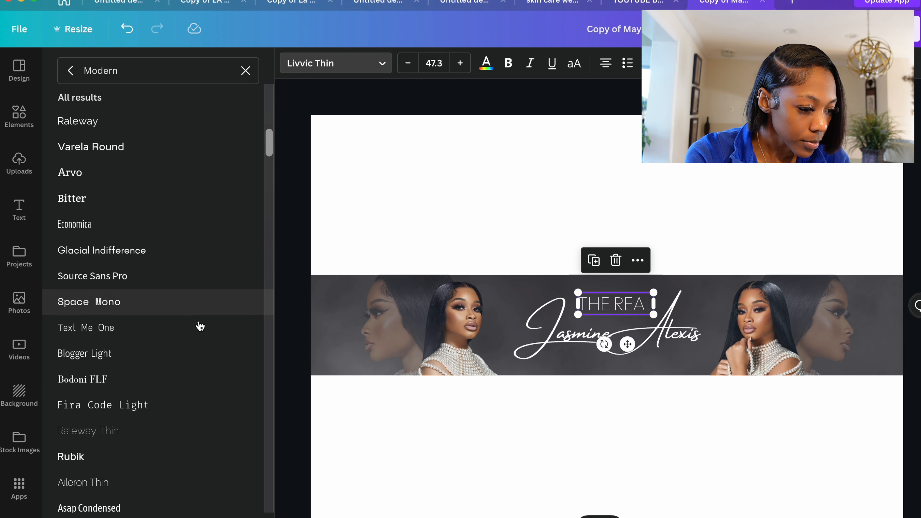
click(194, 401)
click(431, 432)
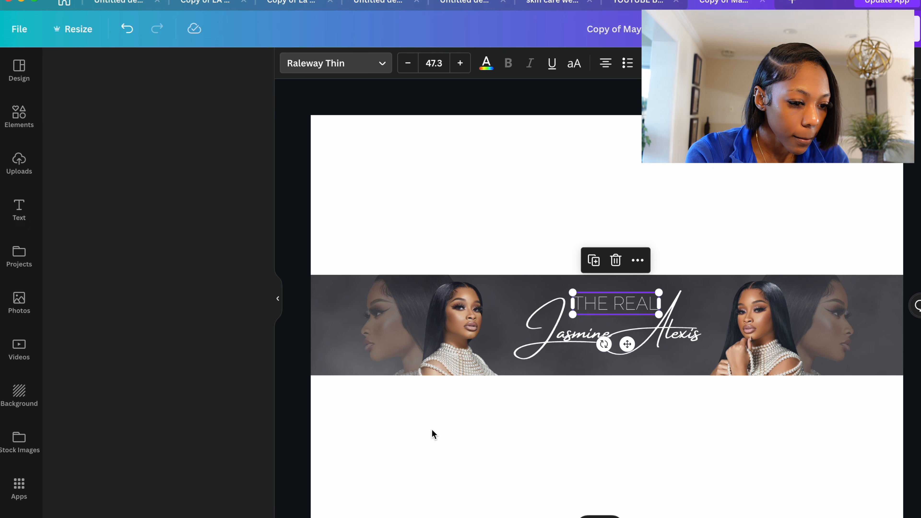
Try the Aleo Light font from the Modern style and Inter Thin from the Minimal style on "THE REAL".
click(630, 309)
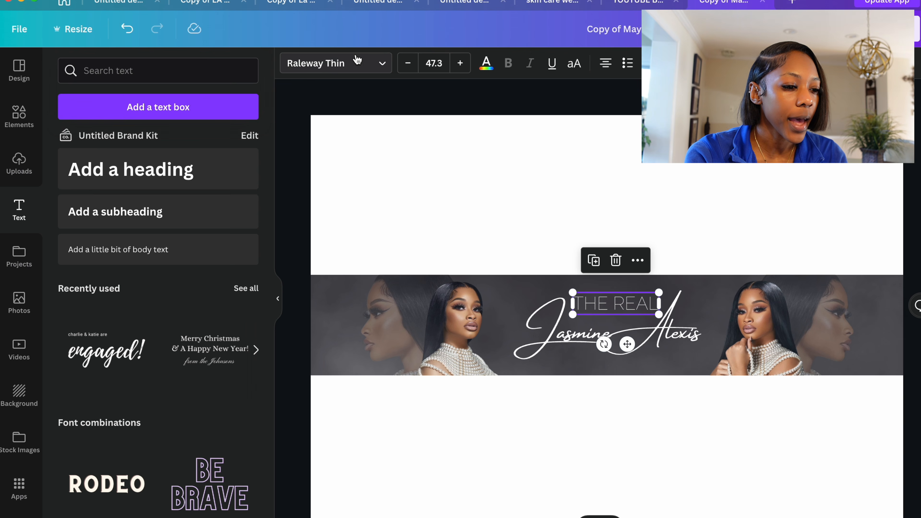
click(335, 63)
scroll(228, 396, down, 3)
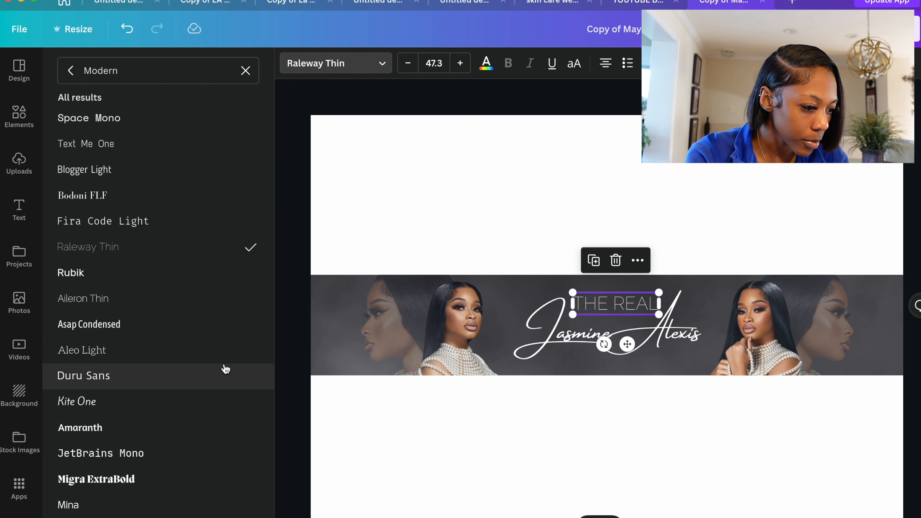
click(225, 353)
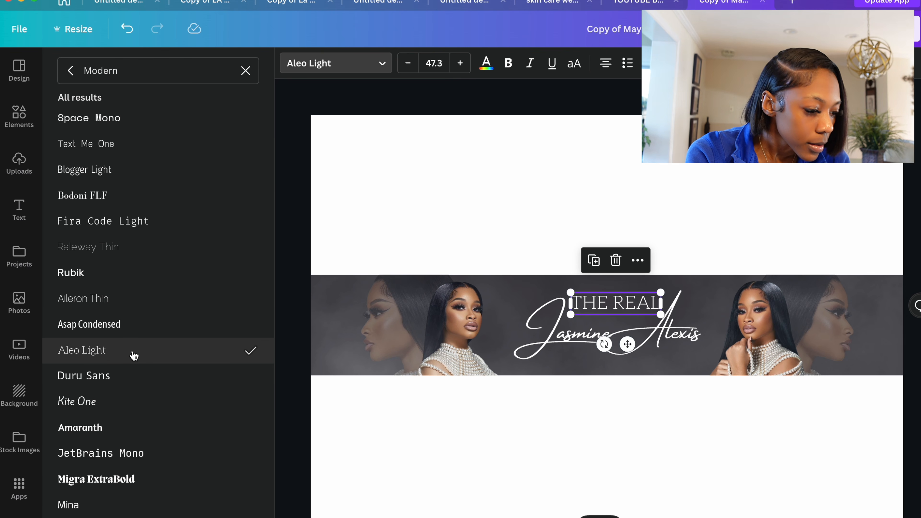
scroll(131, 353, down, 10)
scroll(134, 356, down, 7)
scroll(134, 356, down, 1)
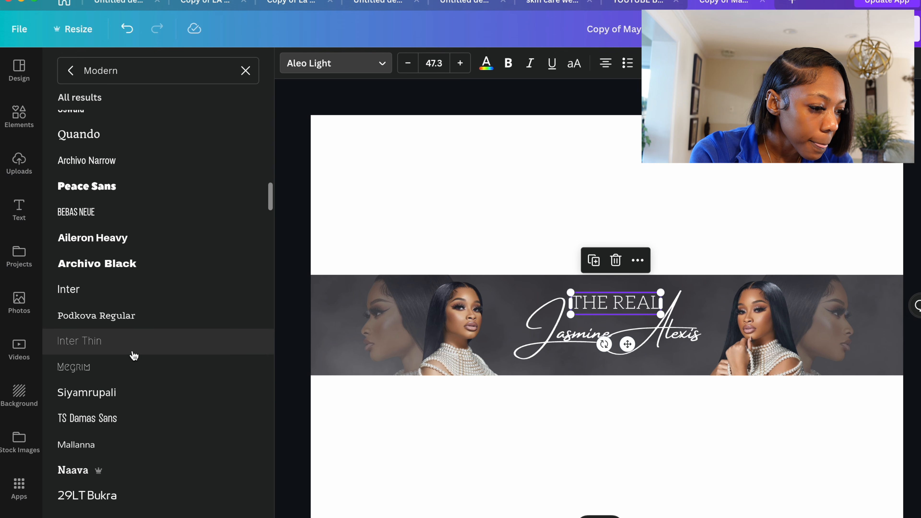
scroll(138, 411, down, 6)
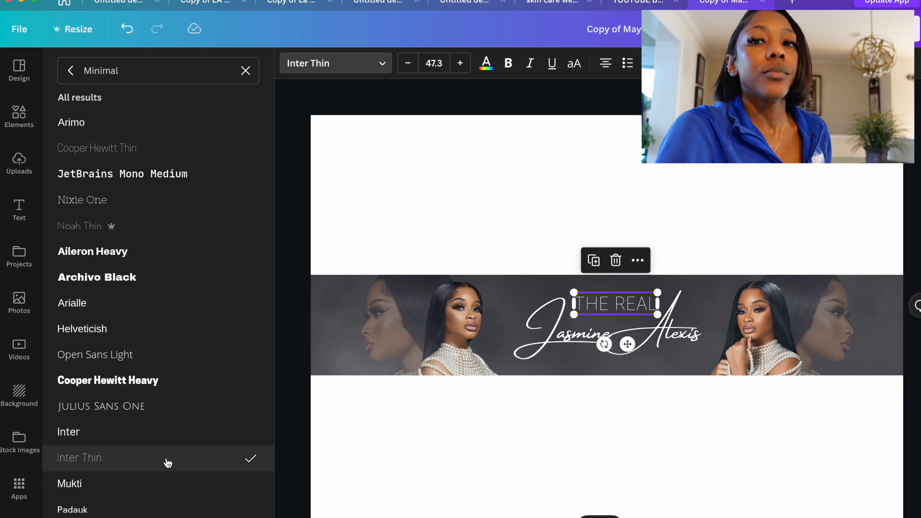
Try the Mukti and Versailles fonts from the Minimal style on the "THE REAL" text.
scroll(164, 460, down, 3)
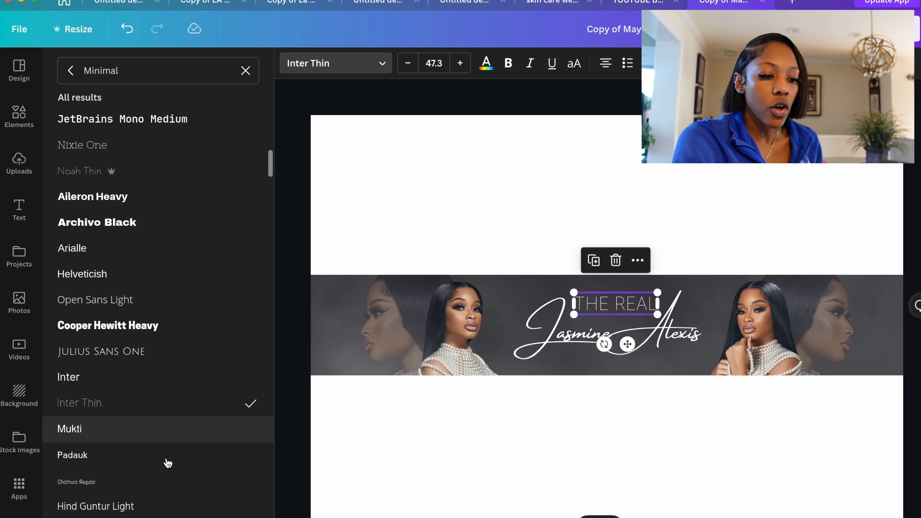
click(168, 429)
click(154, 390)
scroll(151, 395, down, 8)
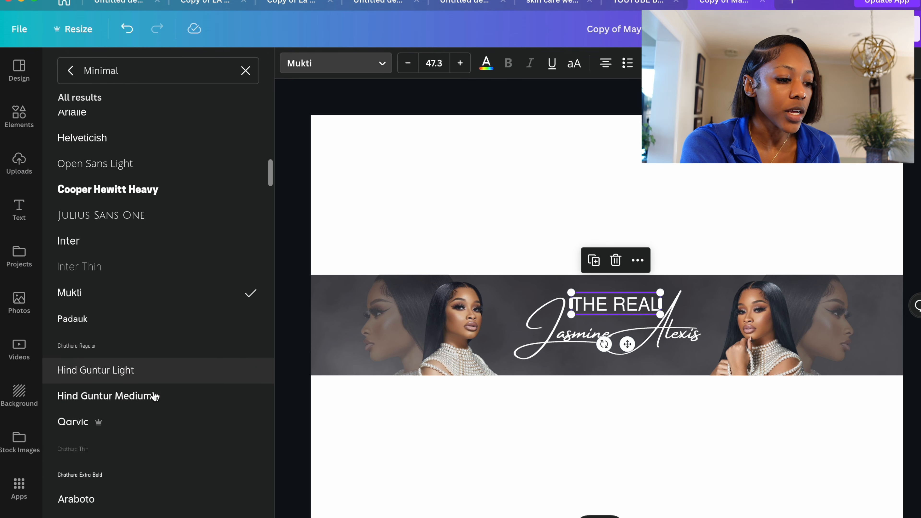
scroll(154, 396, down, 2)
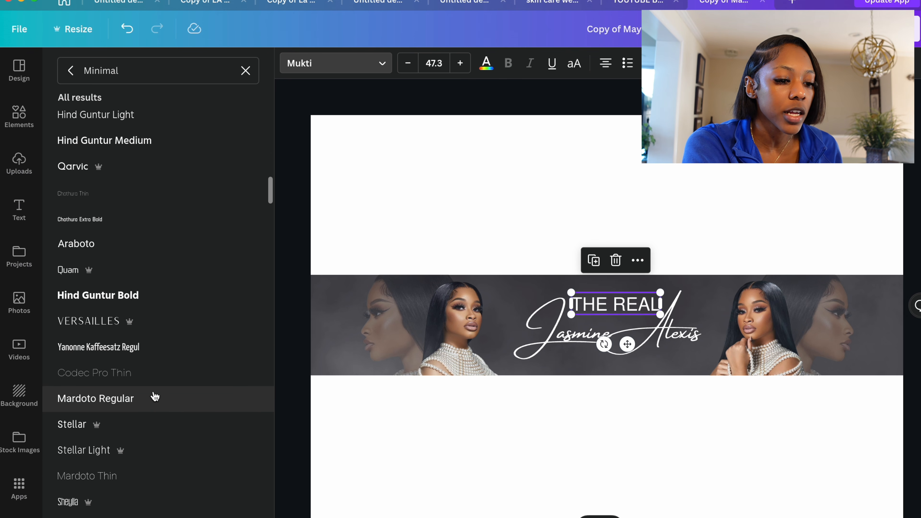
click(155, 324)
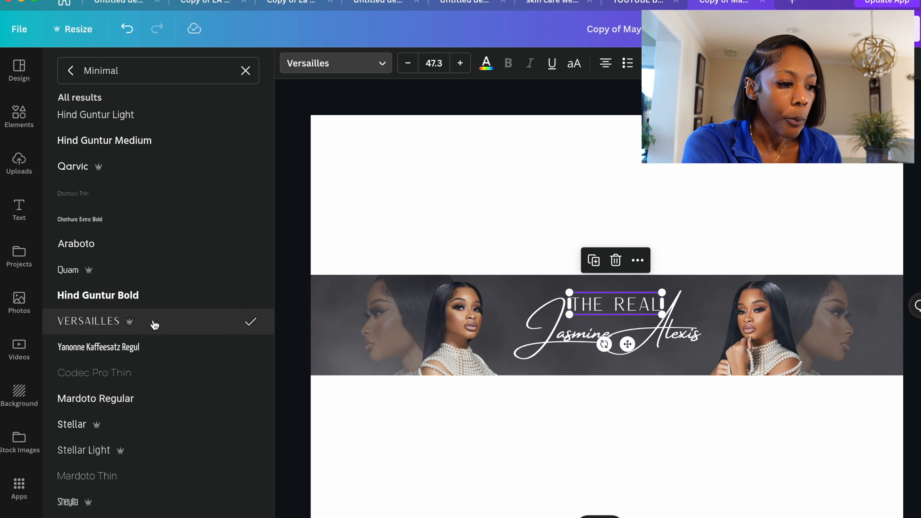
key(Escape)
click(592, 193)
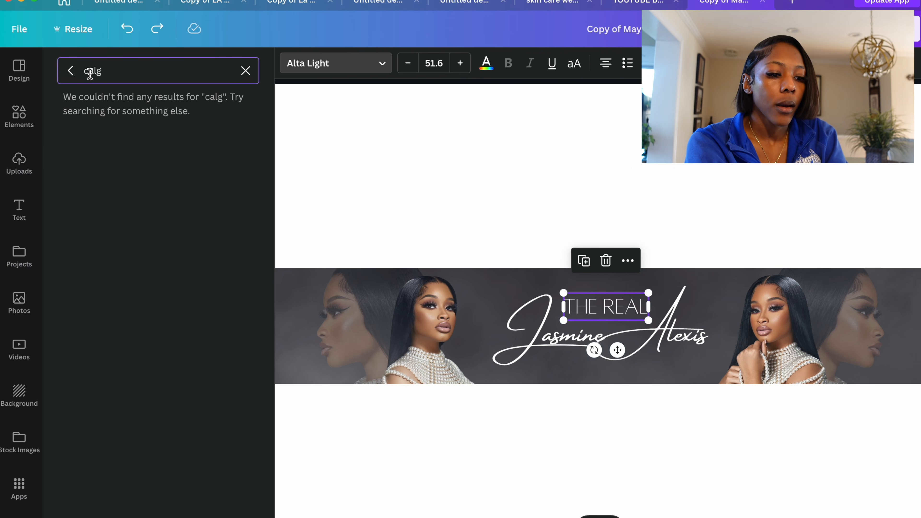
Search the fonts for "calgary" and set the "THE REAL" text in Calgary.
text(ary)
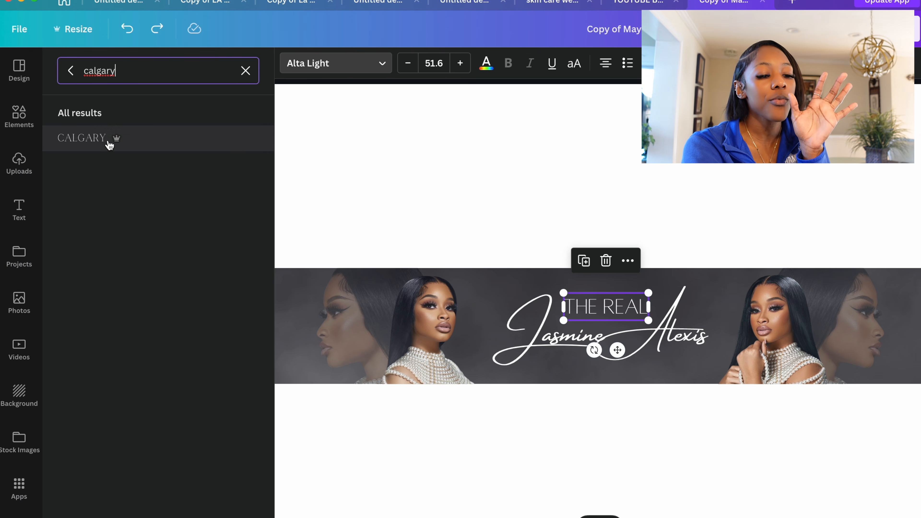
click(109, 145)
key(Escape)
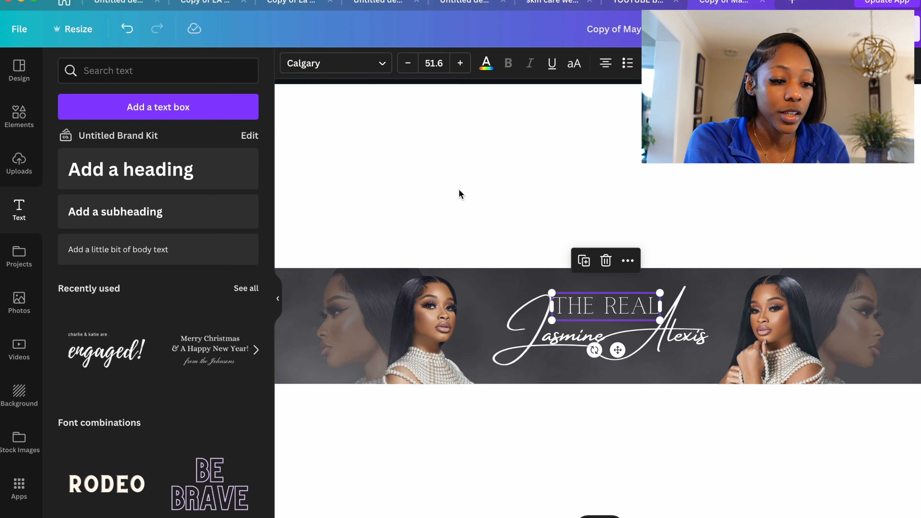
click(680, 224)
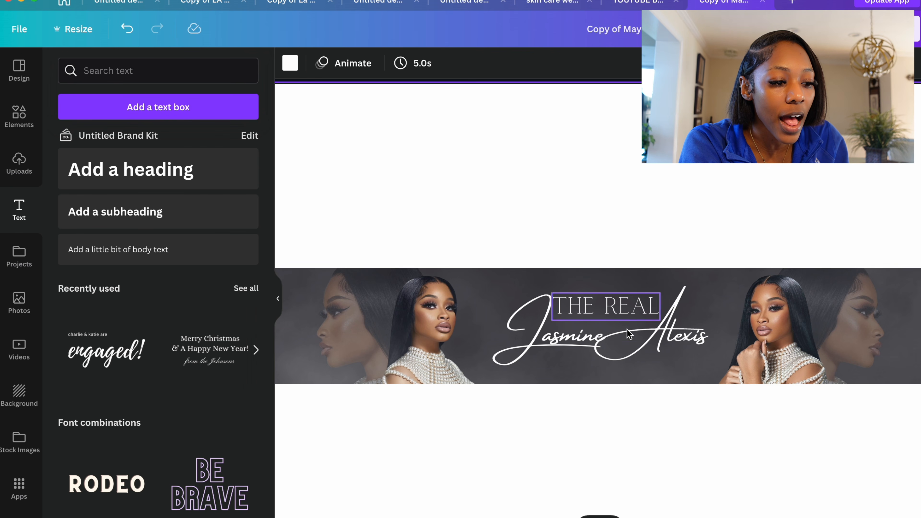
Scale the "THE REAL" text down to size 43.3 and place a duplicate of it below the name.
click(621, 309)
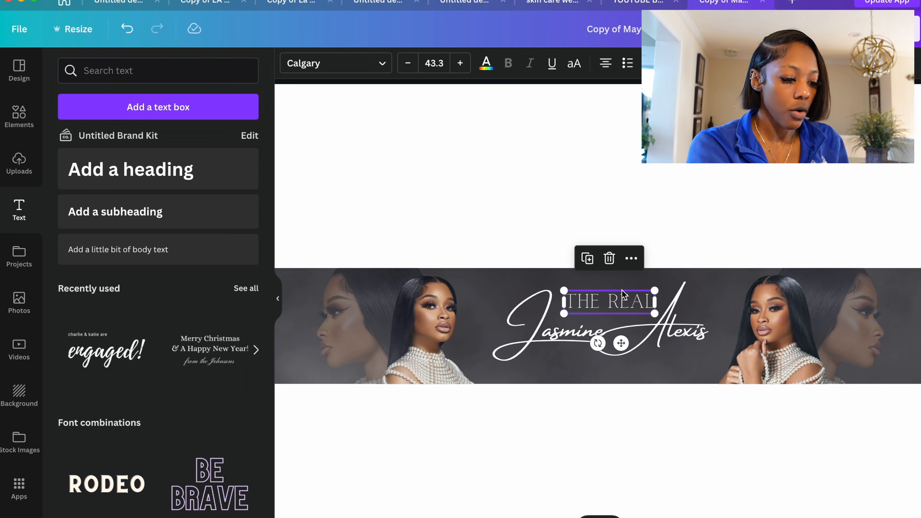
key(super+d)
click(622, 292)
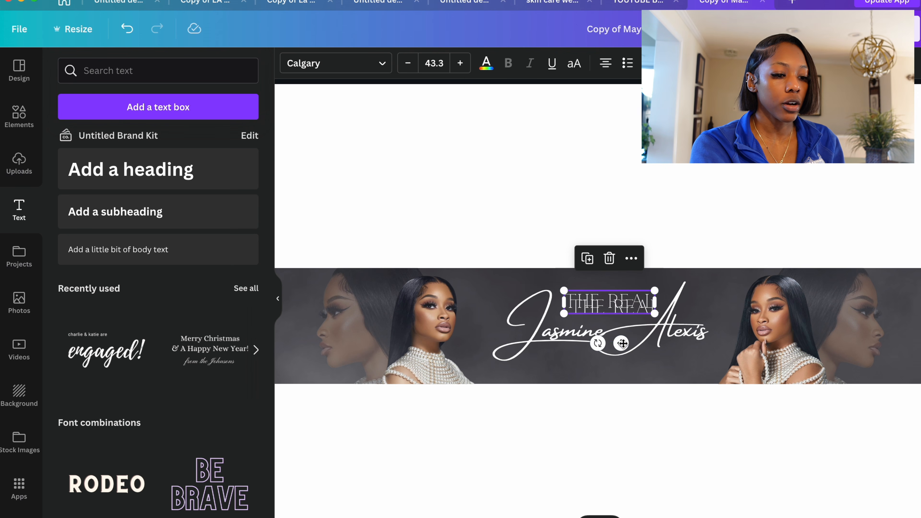
drag(621, 345, 612, 411)
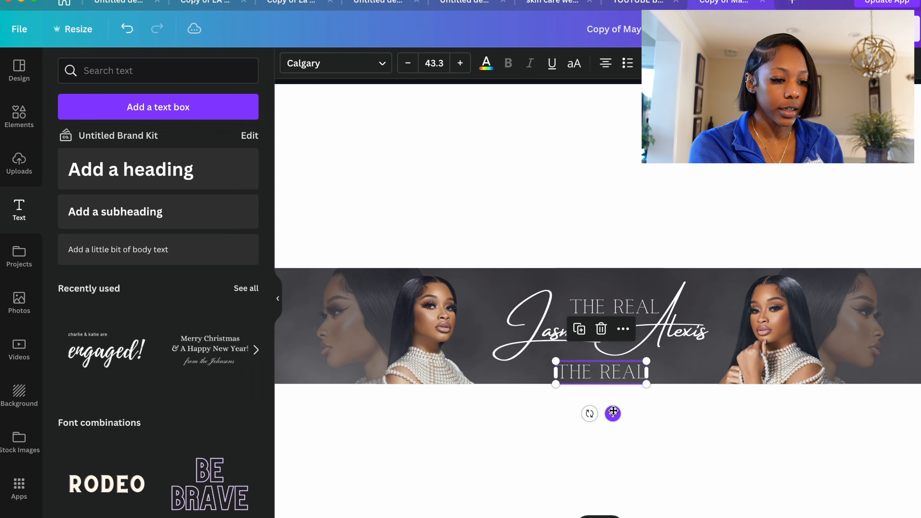
Replace the duplicated text below the name with the tagline "FASHION | BEAUTY | VLOGS".
double_click(618, 379)
key(BackSpace)
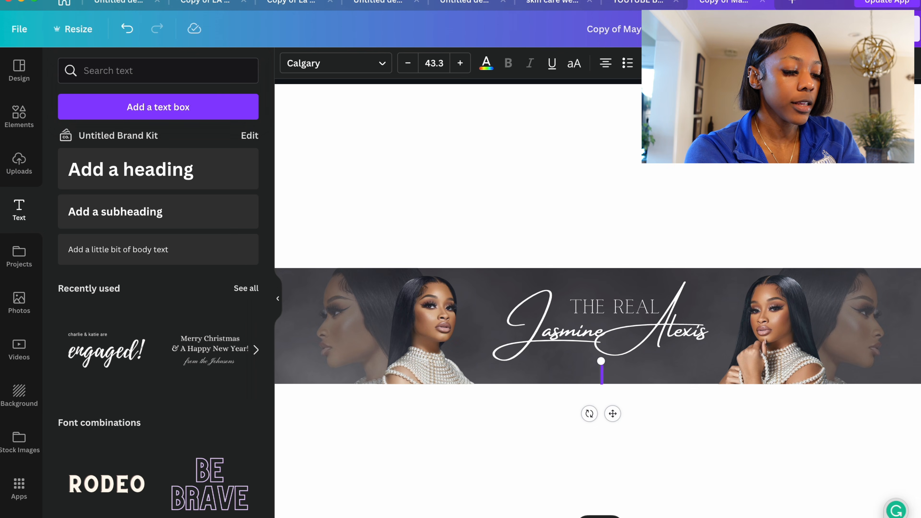
text(FASHION BEA)
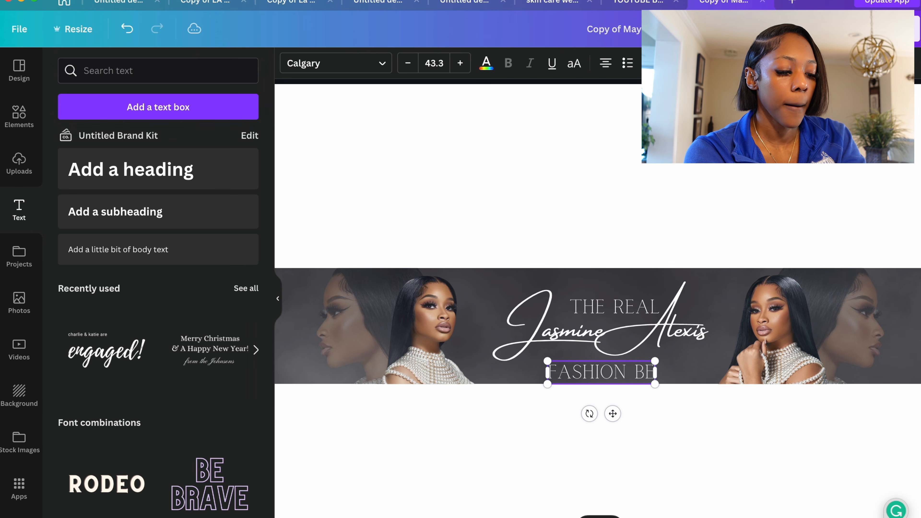
key(BackSpace)
key(BackSpace)
key(BackSpace)
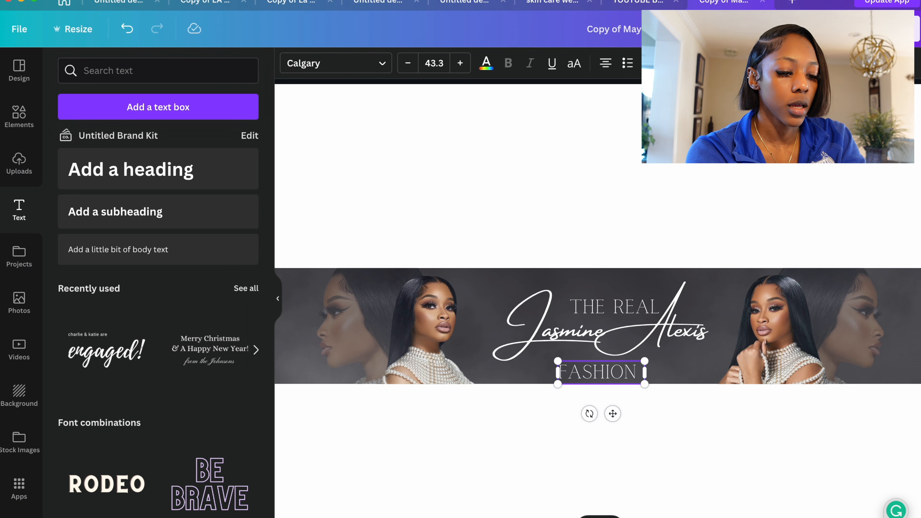
text(|)
text(BE)
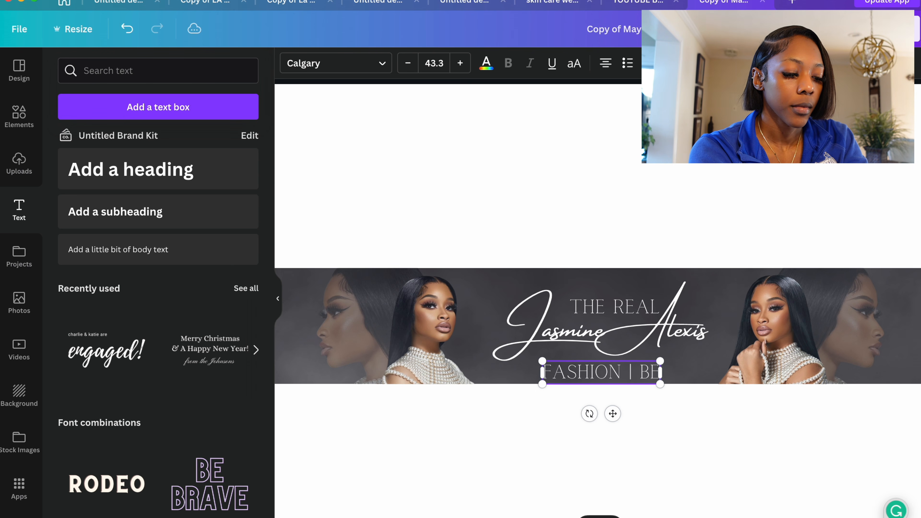
text(AUTY )
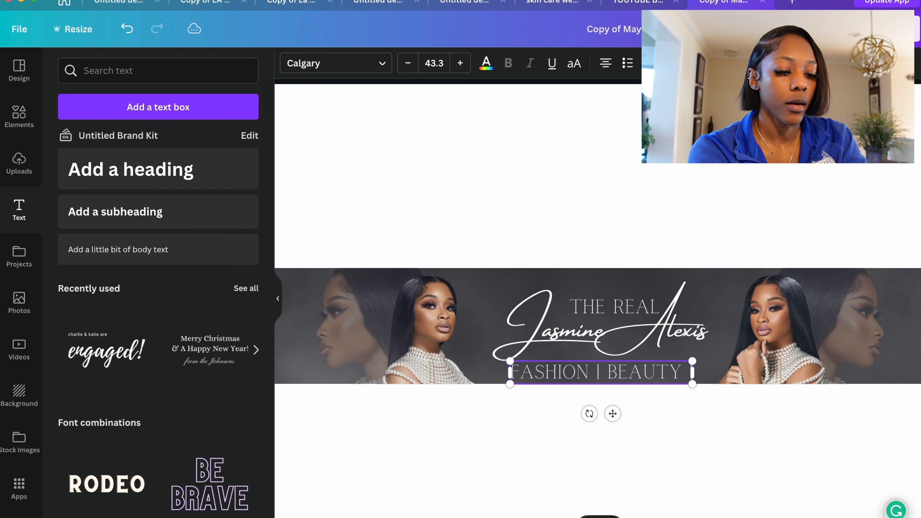
text(|| VLOGS)
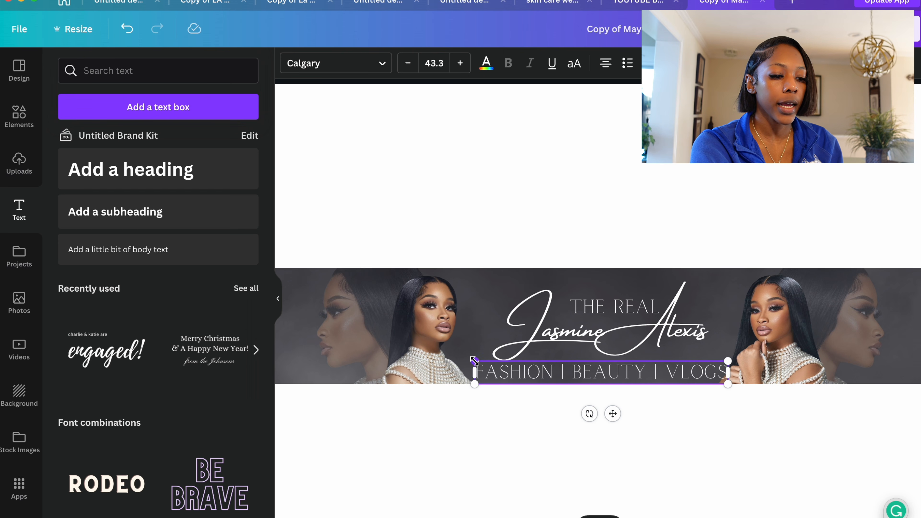
Scale the tagline down to size 30.4 and centre it below the name.
drag(474, 362, 526, 364)
drag(643, 416, 612, 417)
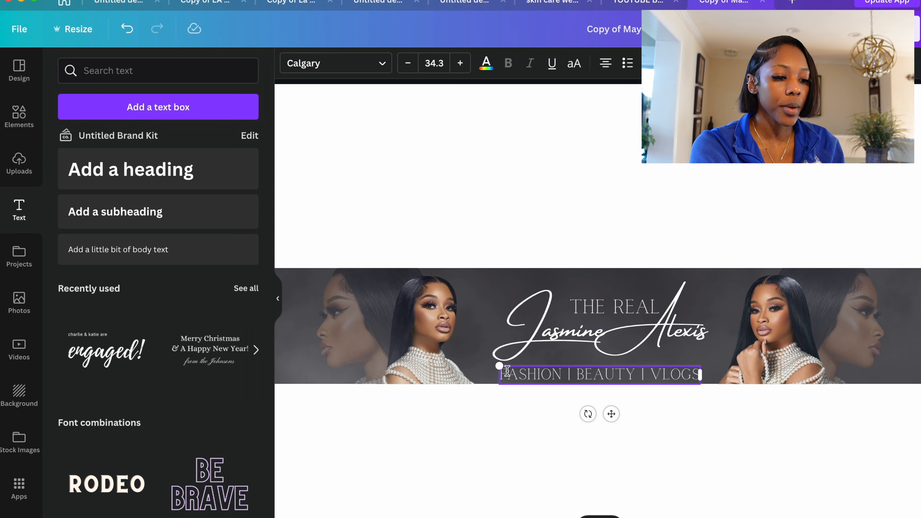
drag(500, 366, 522, 367)
drag(625, 415, 611, 414)
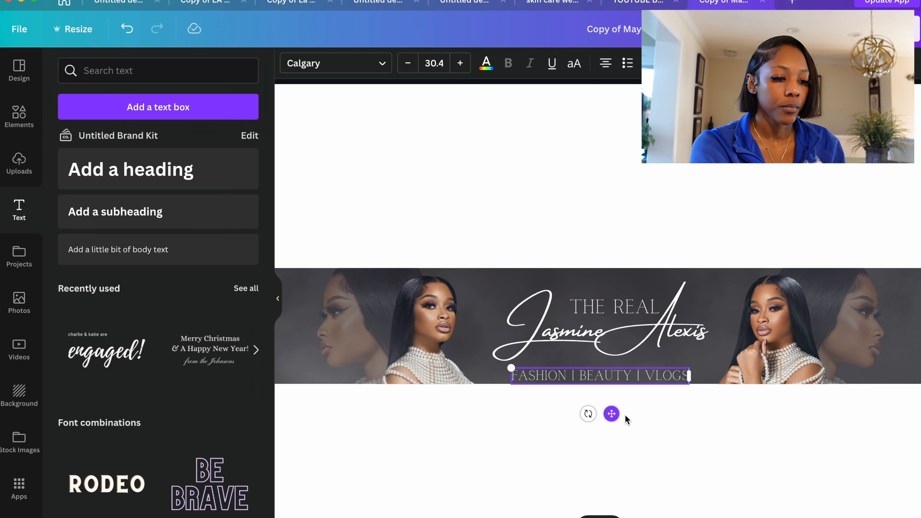
click(719, 435)
click(672, 377)
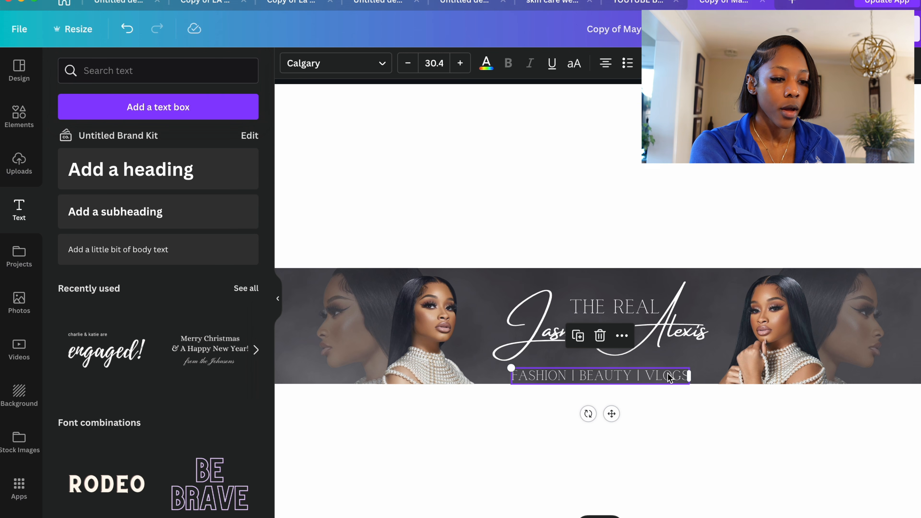
Shift the "THE REAL" text, the name and the tagline slightly upward to balance them within the dark band.
drag(605, 307, 605, 302)
click(613, 338)
drag(613, 338, 615, 329)
click(616, 448)
drag(612, 378, 610, 369)
click(562, 435)
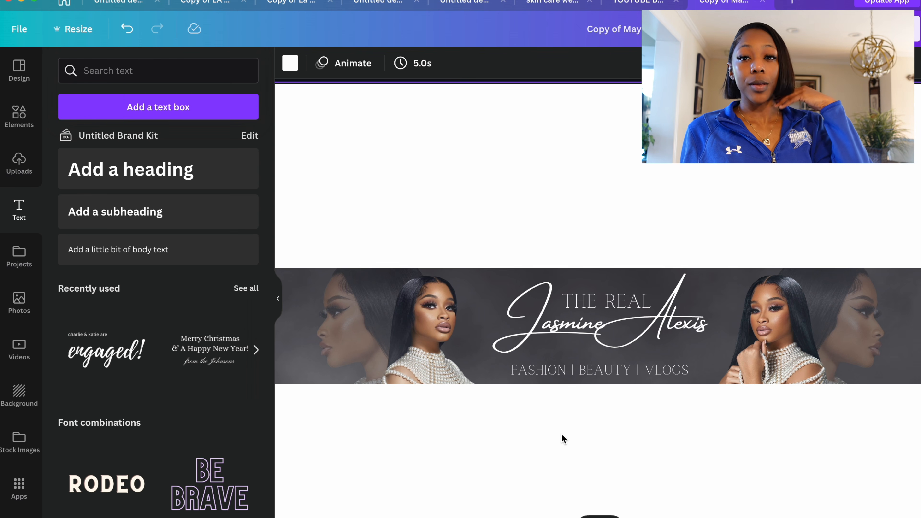
Search the elements library for "twinkle".
click(31, 116)
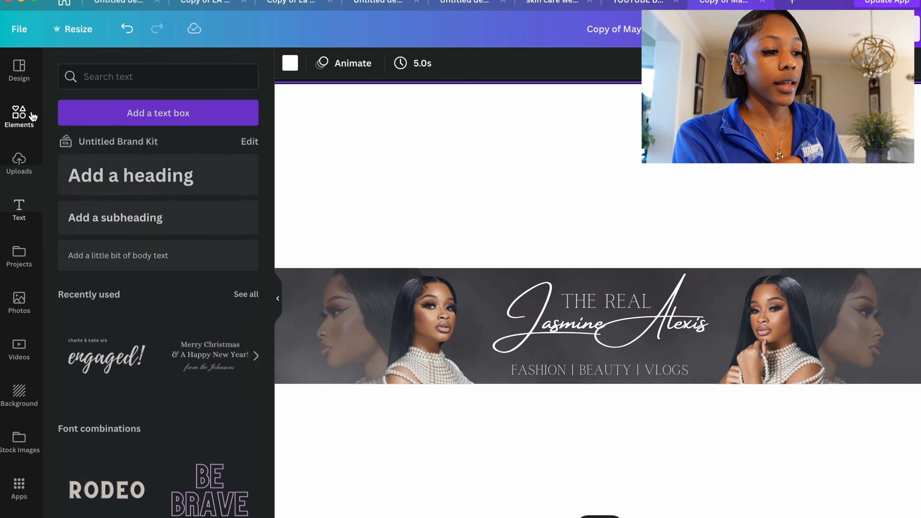
text(sp)
key(BackSpace)
key(BackSpace)
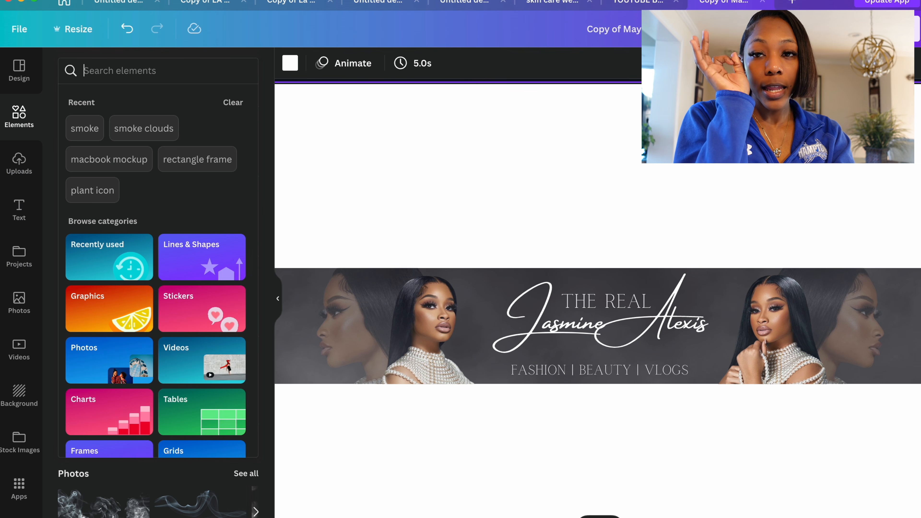
text(twink;e)
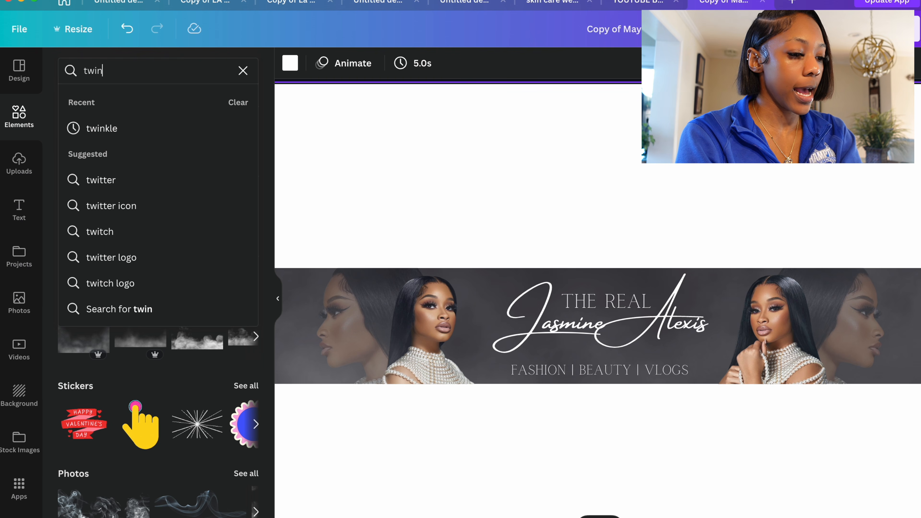
key(Return)
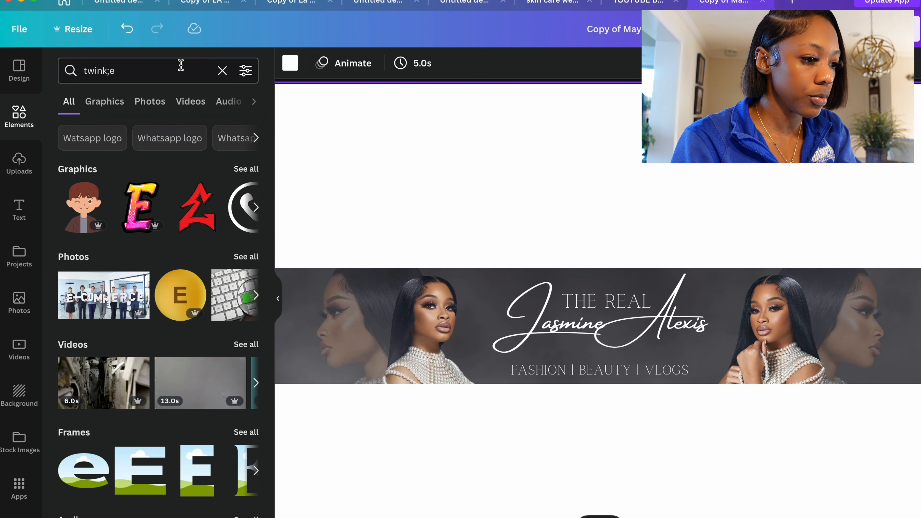
click(179, 70)
key(BackSpace)
key(BackSpace)
text(le)
key(Return)
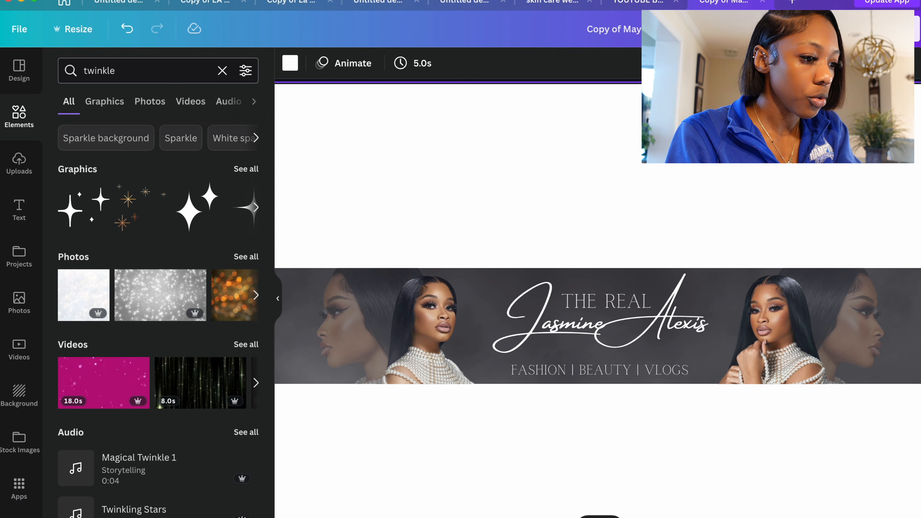
Browse all the twinkle graphics and look through items similar to the "Gold star illustration".
click(246, 169)
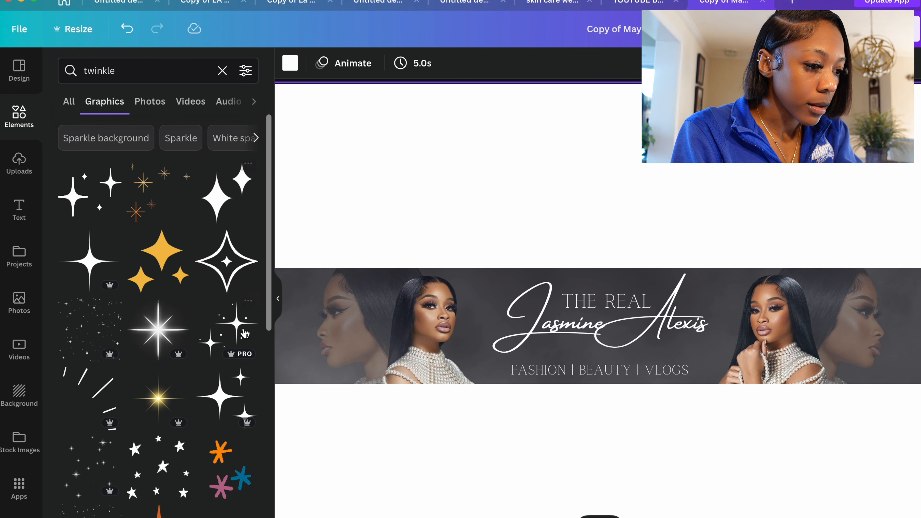
scroll(97, 266, down, 10)
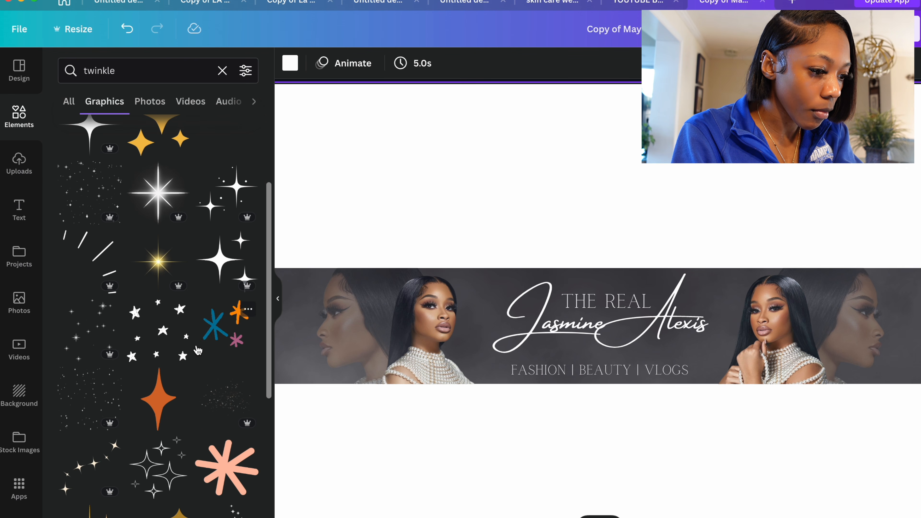
scroll(181, 300, up, 8)
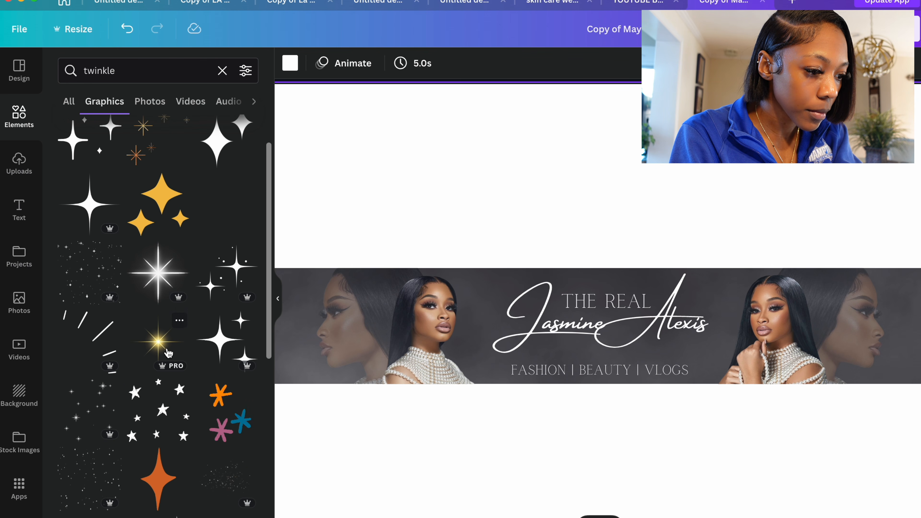
click(180, 320)
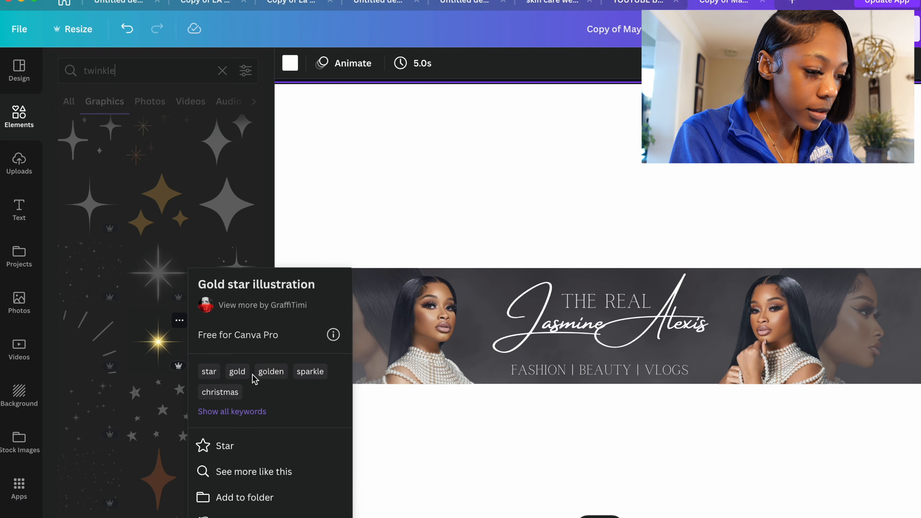
click(258, 472)
scroll(230, 330, down, 10)
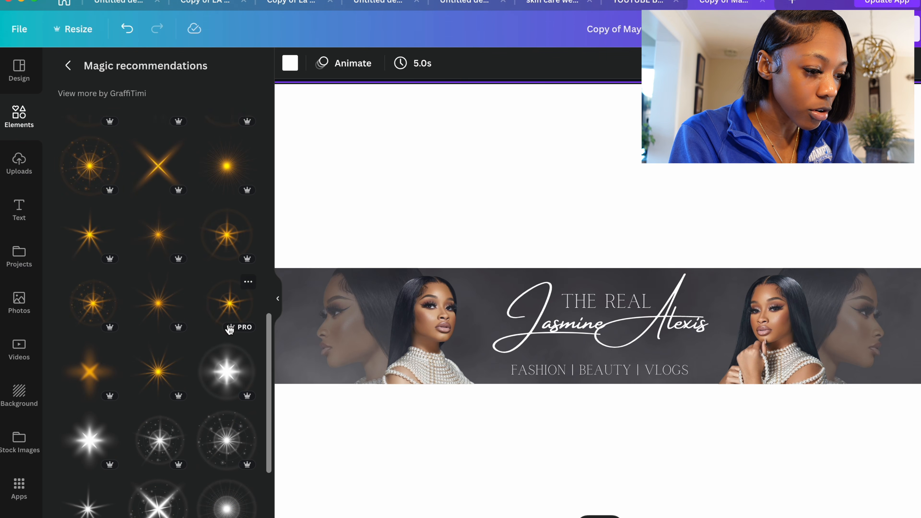
scroll(229, 330, down, 1)
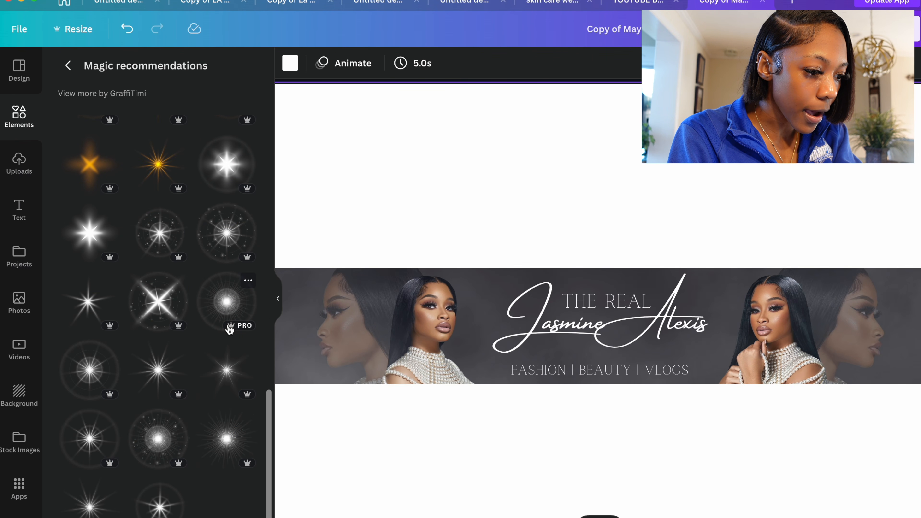
Search the graphics for "twinkle star" and look through the results.
click(68, 66)
click(167, 62)
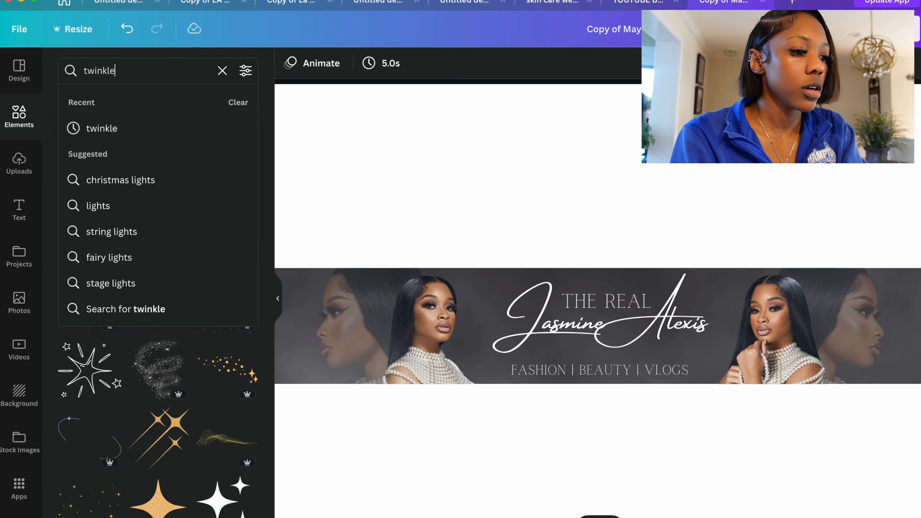
text(star)
key(Return)
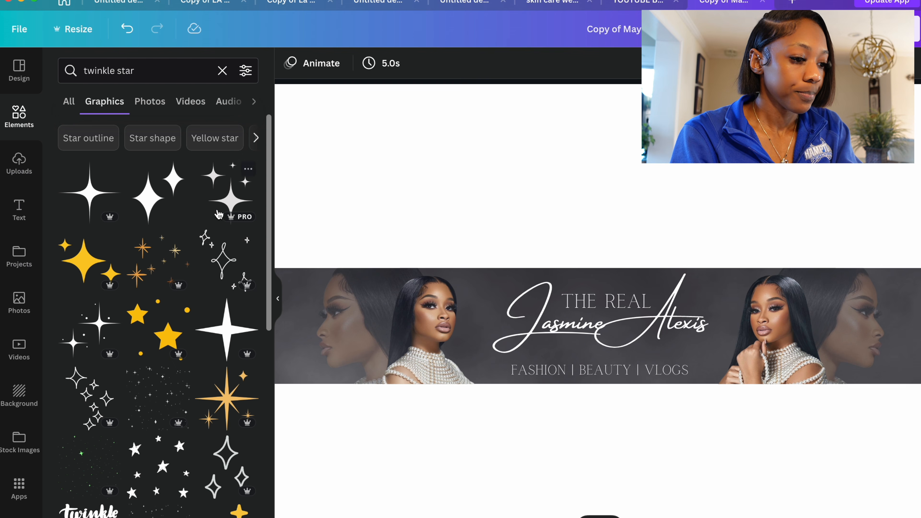
scroll(218, 221, down, 10)
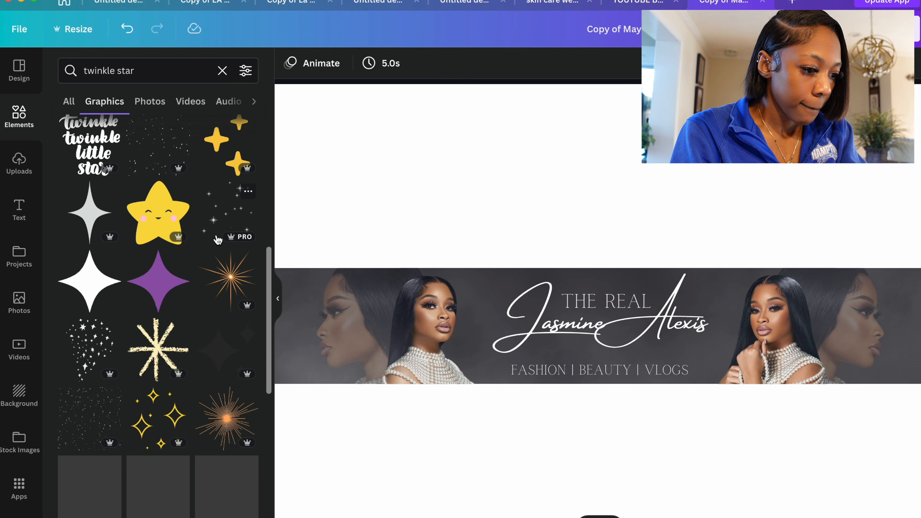
Change the graphics search to "twinkle glow".
click(158, 74)
key(BackSpace)
key(BackSpace)
key(BackSpace)
key(BackSpace)
text(glow)
key(Return)
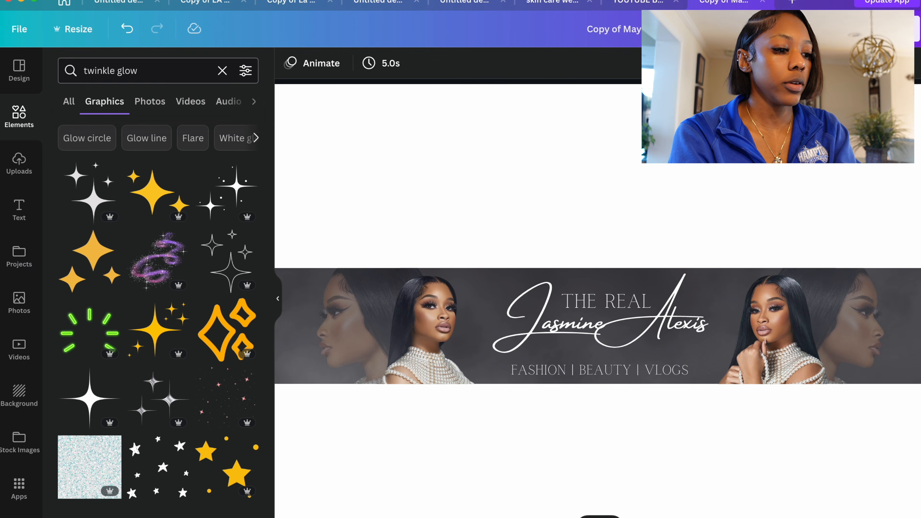
Try adding the thin white star flare from the recommended graphics, scaled down over the "i" of the first name.
scroll(225, 282, down, 3)
click(238, 378)
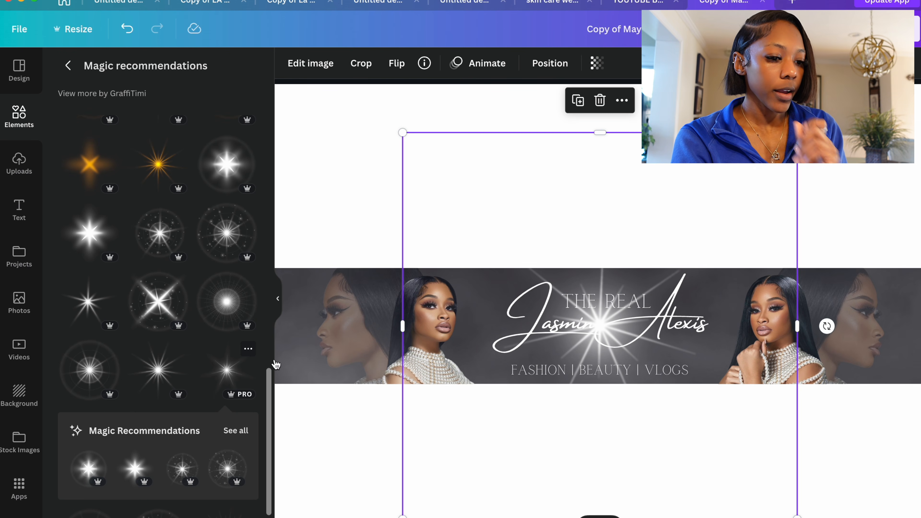
drag(797, 133, 584, 314)
scroll(584, 313, up, 5)
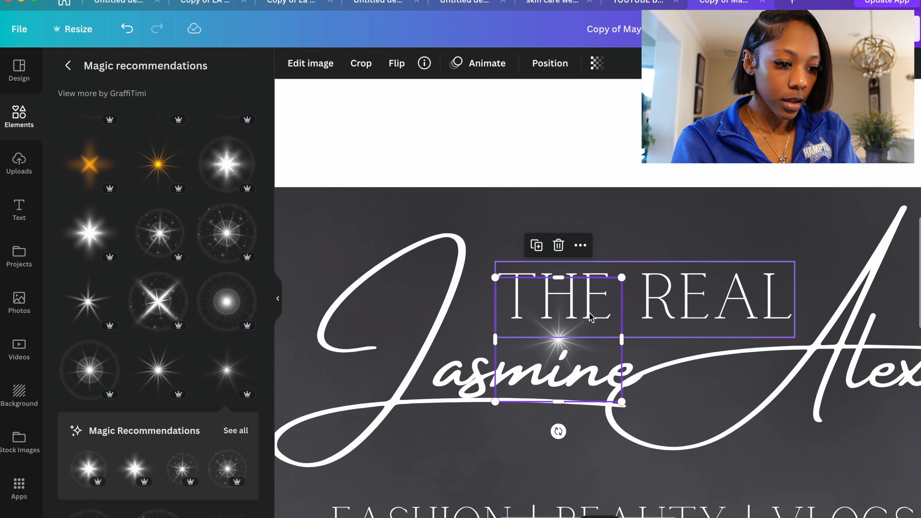
click(559, 341)
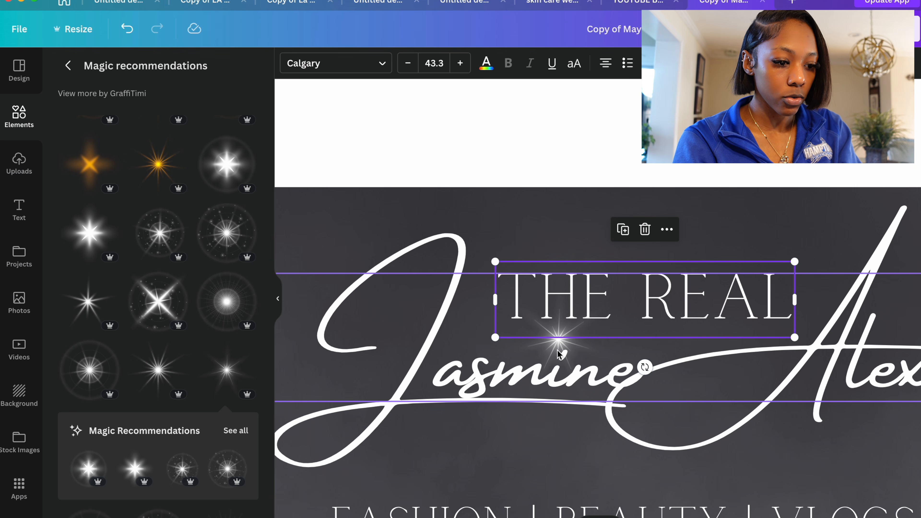
Undo the placement of the star flare and clear the selection.
key(super+z)
scroll(551, 444, down, 8)
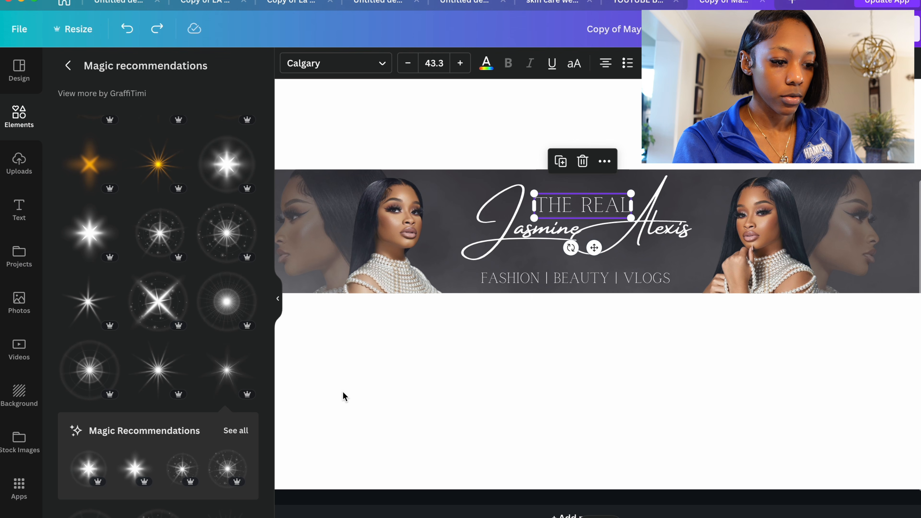
click(295, 430)
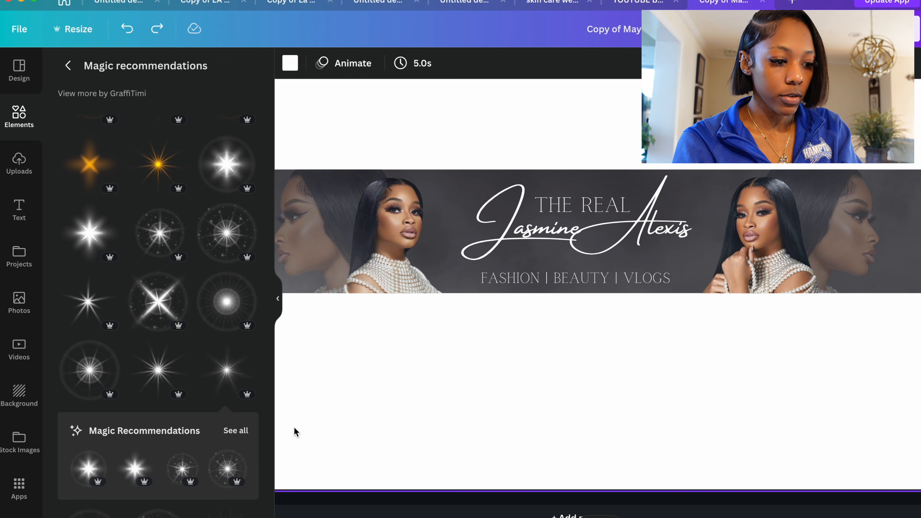
Place the thin white star flare on the banner again, small, over the "i" of the channel's first name.
scroll(417, 395, up, 2)
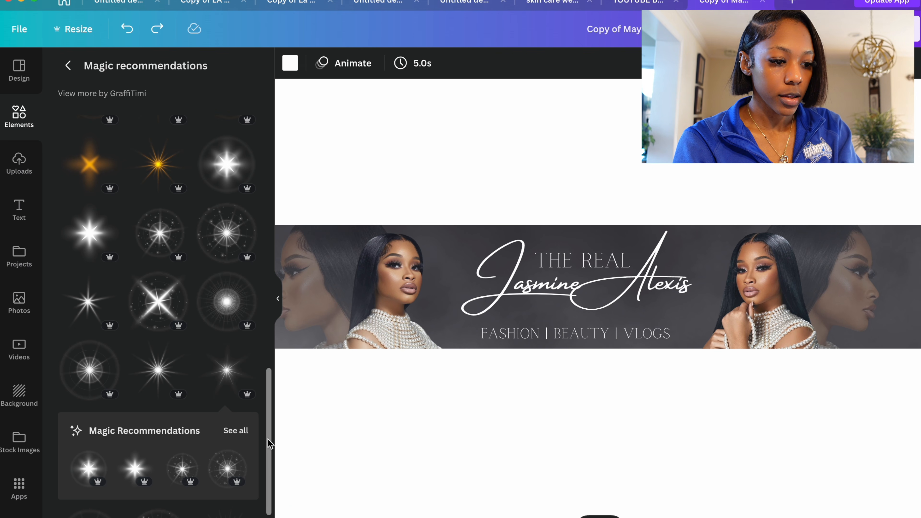
click(386, 472)
drag(385, 472, 560, 279)
scroll(560, 280, up, 5)
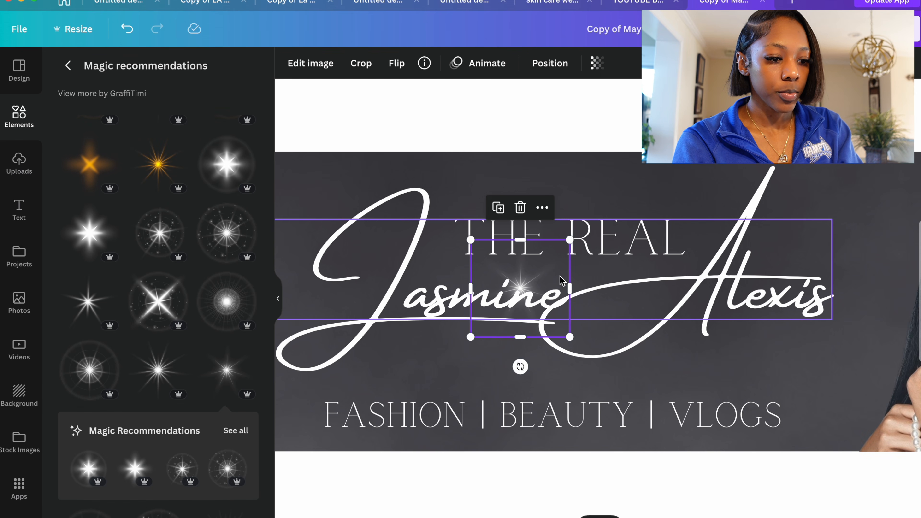
drag(511, 391, 480, 373)
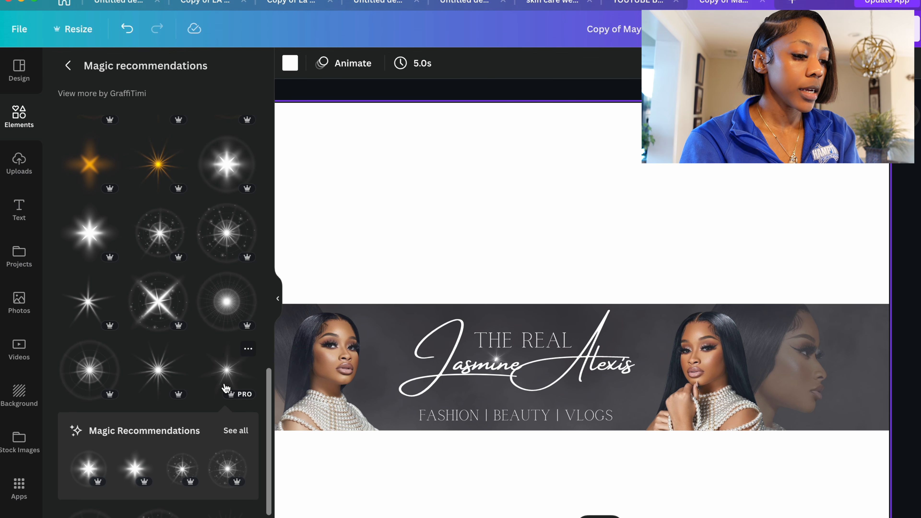
Add the four-pointed sparkle from the "sparkle light" graphics and shrink it to a small accent beside the right front portrait's hair.
scroll(227, 388, down, 3)
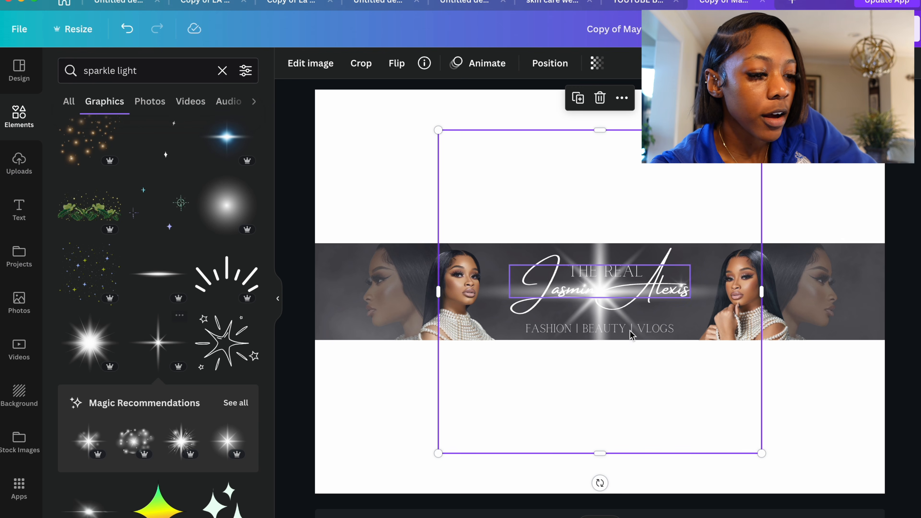
drag(611, 391, 768, 377)
drag(592, 439, 849, 183)
drag(869, 135, 742, 263)
scroll(742, 260, up, 6)
scroll(741, 264, down, 5)
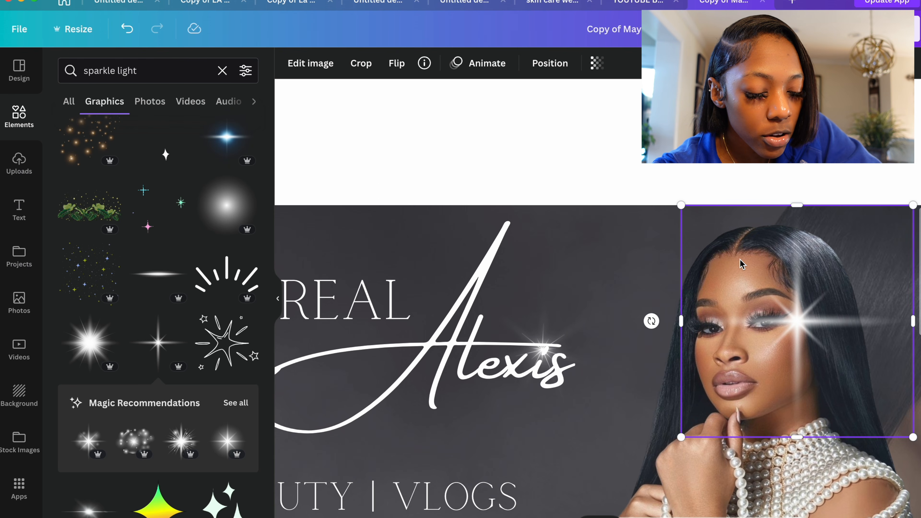
drag(903, 435, 725, 249)
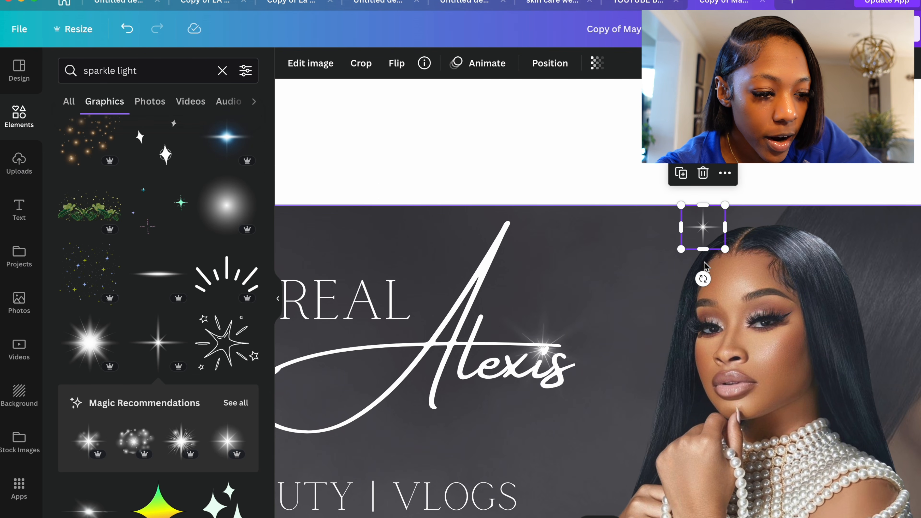
Remove the star flare from the last name and place the small sparkle at the outer eye corner of the right front portrait.
click(542, 354)
drag(574, 334, 782, 325)
key(Down)
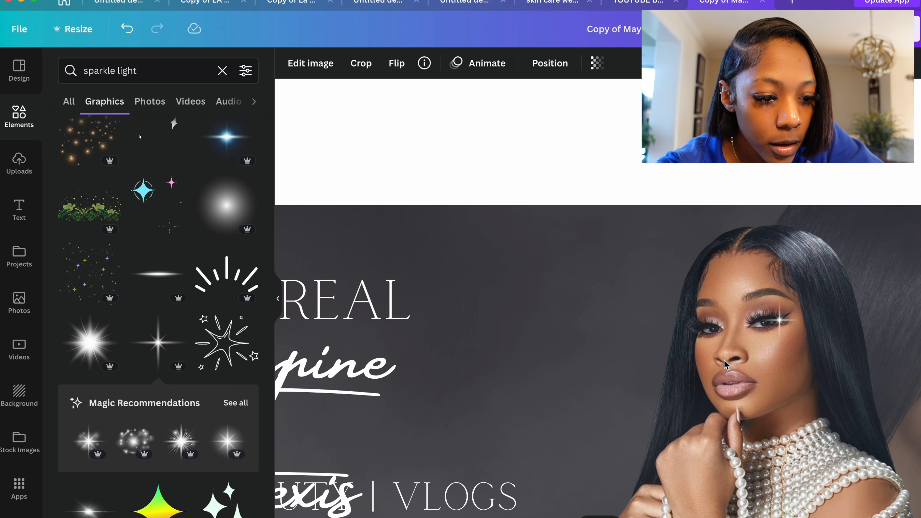
Widen the channel name's text box so the name fits on one line, and reposition it between "THE REAL" and the tagline.
scroll(422, 431, down, 5)
click(453, 428)
drag(542, 367, 481, 403)
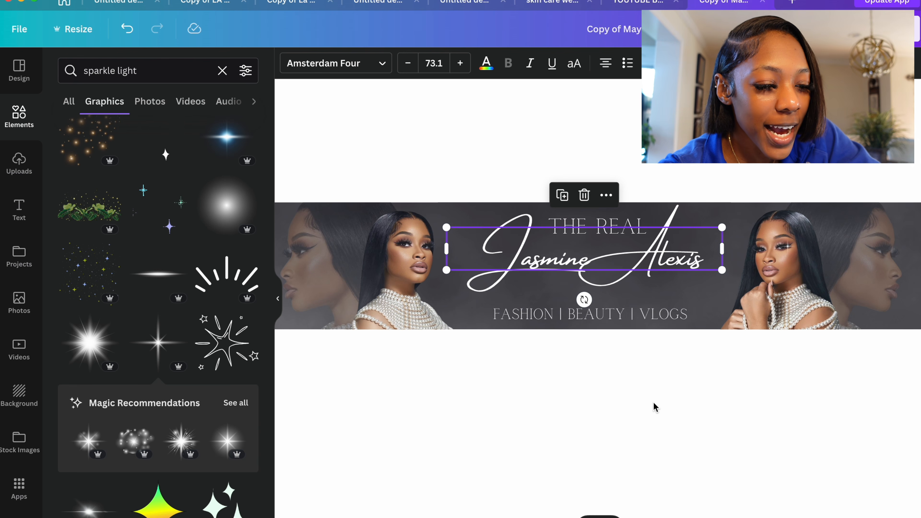
click(654, 405)
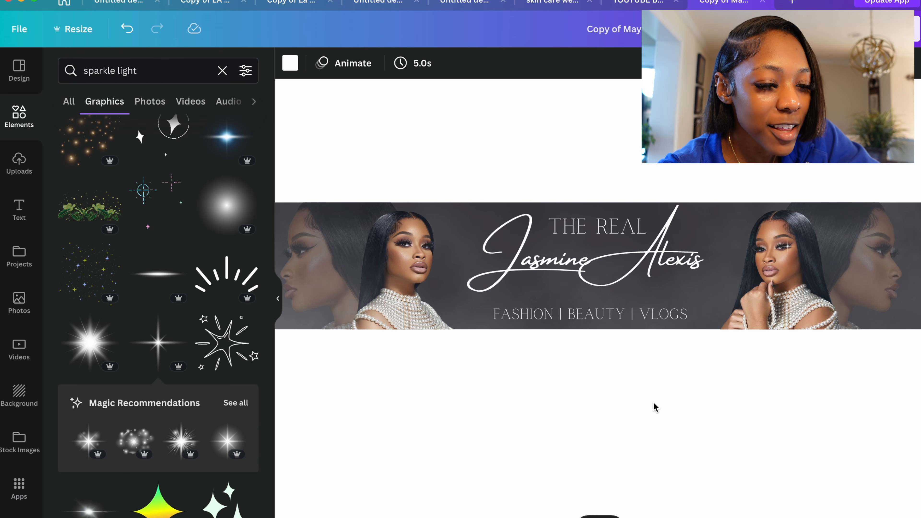
Duplicate the eye sparkle and move the copy onto the "i" of the channel's last name.
click(788, 247)
key(super+d)
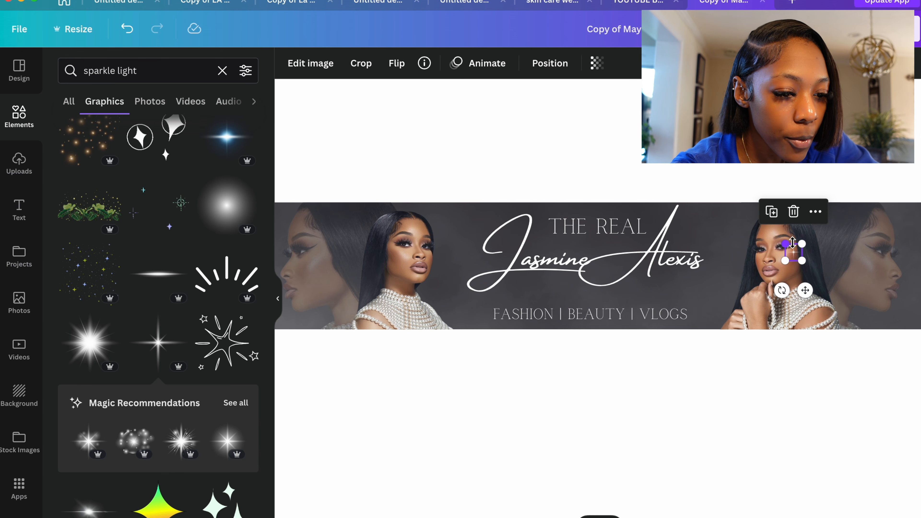
scroll(793, 249, up, 5)
drag(805, 306, 617, 309)
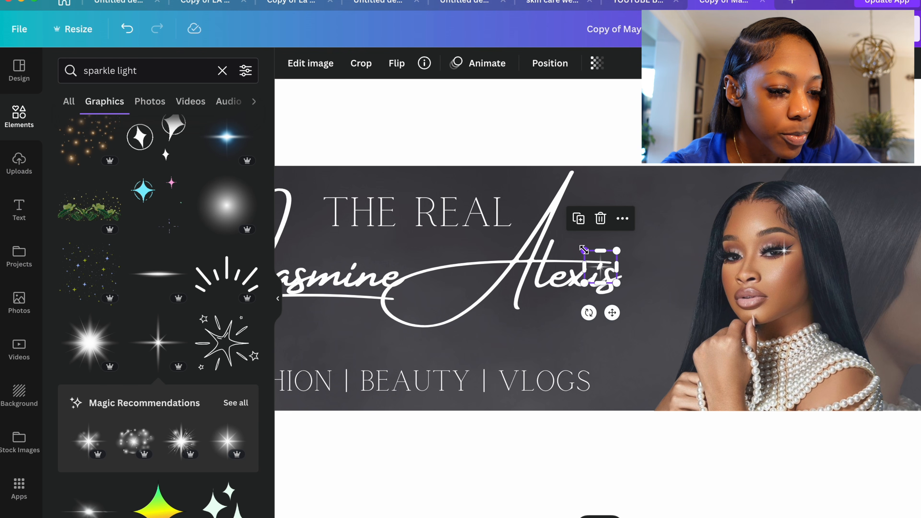
Enlarge the duplicated sparkle slightly and align it with the dot of the last name's "i".
drag(584, 250, 576, 243)
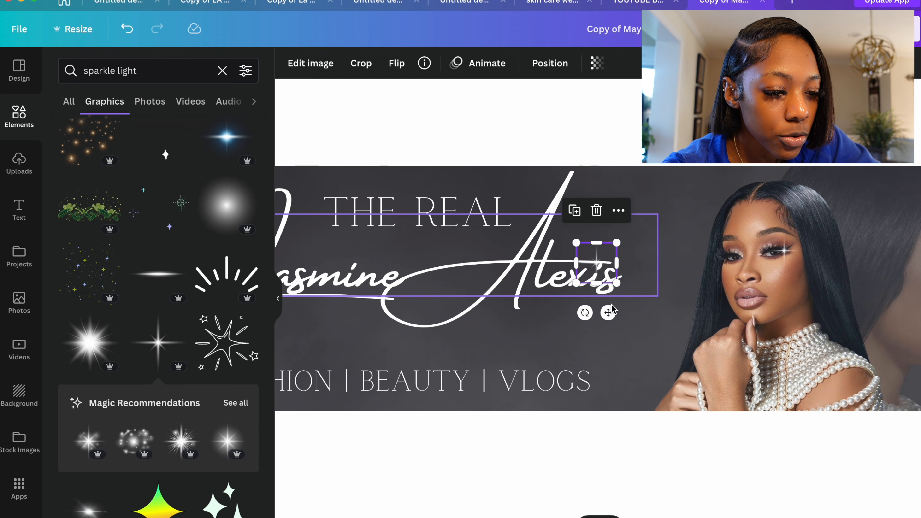
drag(608, 314, 611, 318)
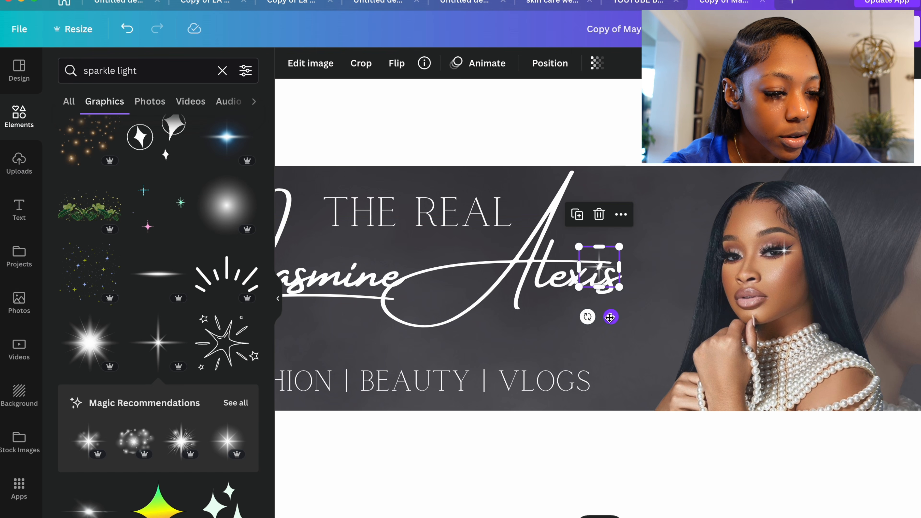
drag(579, 247, 571, 238)
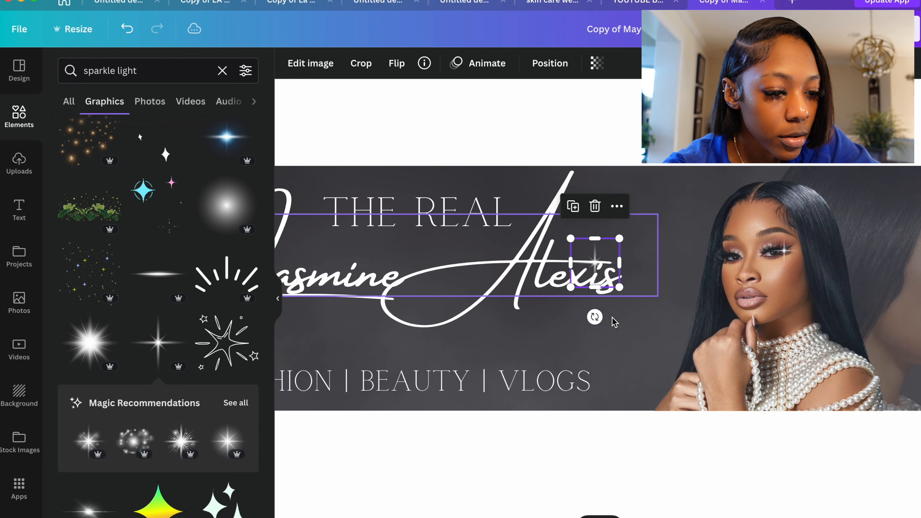
drag(598, 268, 603, 272)
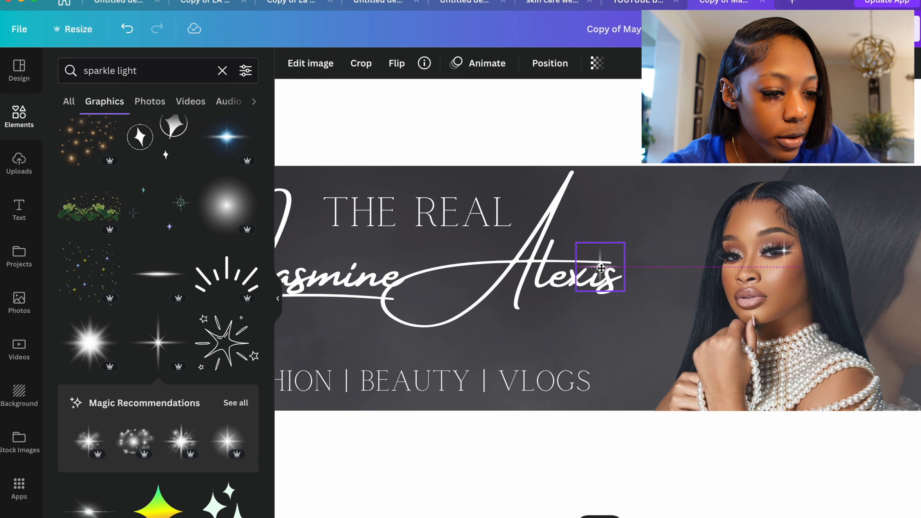
Duplicate the sparkle and place the copy over the "i" of the channel's first name.
scroll(550, 451, down, 3)
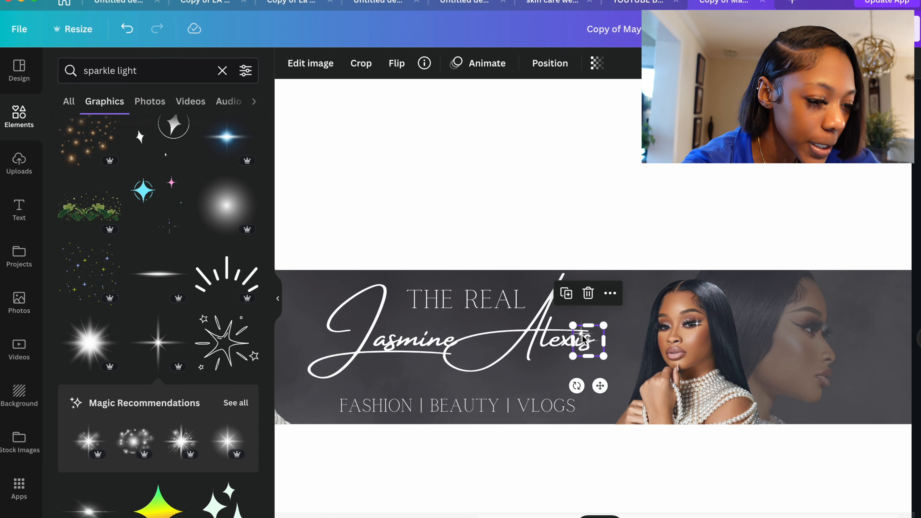
drag(582, 339, 423, 340)
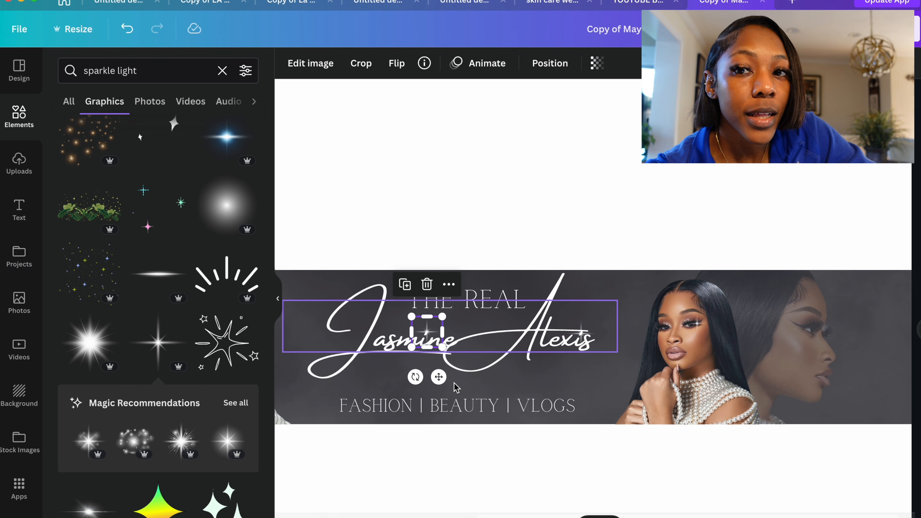
Duplicate the right front portrait's eye sparkle and place the copy by the outer eye of the left front portrait.
scroll(435, 363, up, 3)
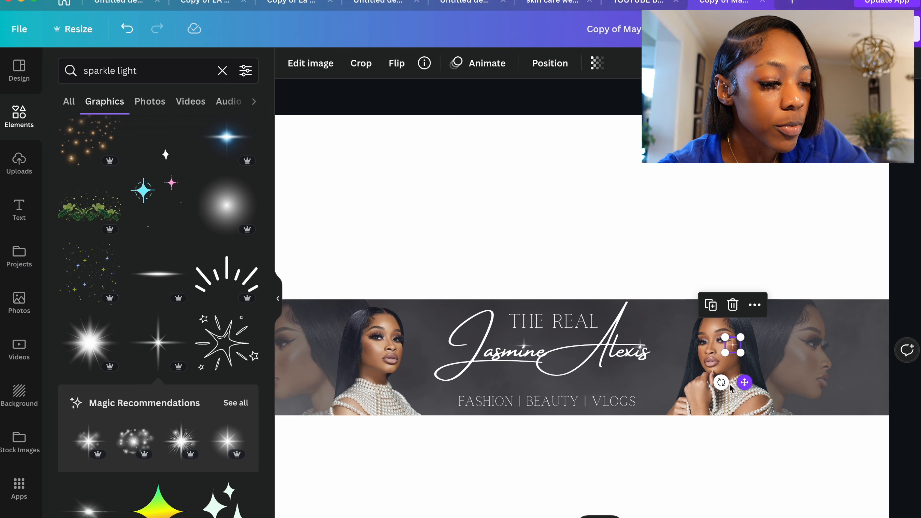
drag(744, 383, 384, 379)
scroll(385, 380, up, 3)
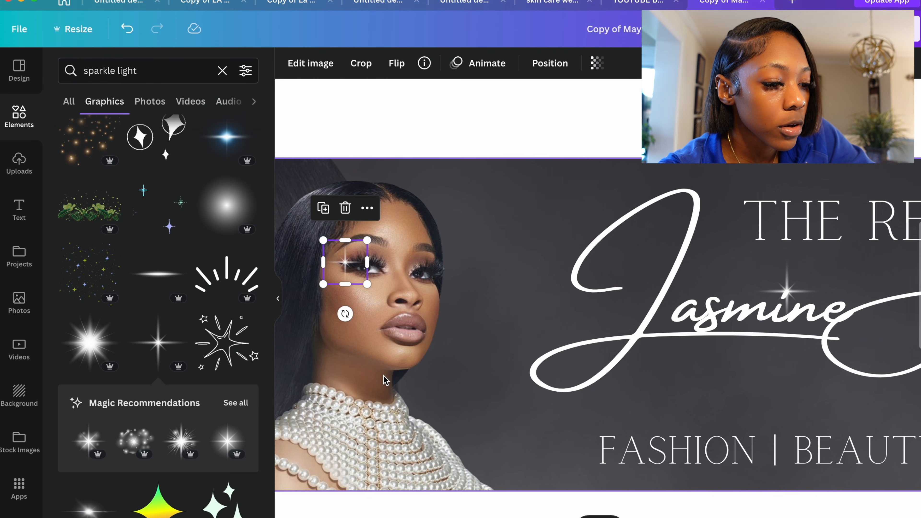
scroll(384, 379, up, 5)
drag(318, 265, 331, 278)
scroll(482, 319, down, 5)
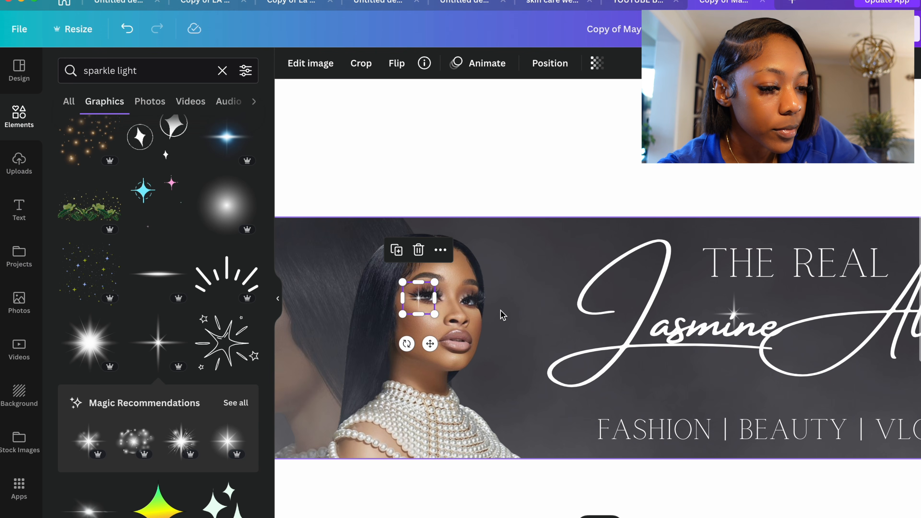
Shrink the left front portrait's sparkle, align it with the outer eye corner, and deselect it.
scroll(462, 315, up, 5)
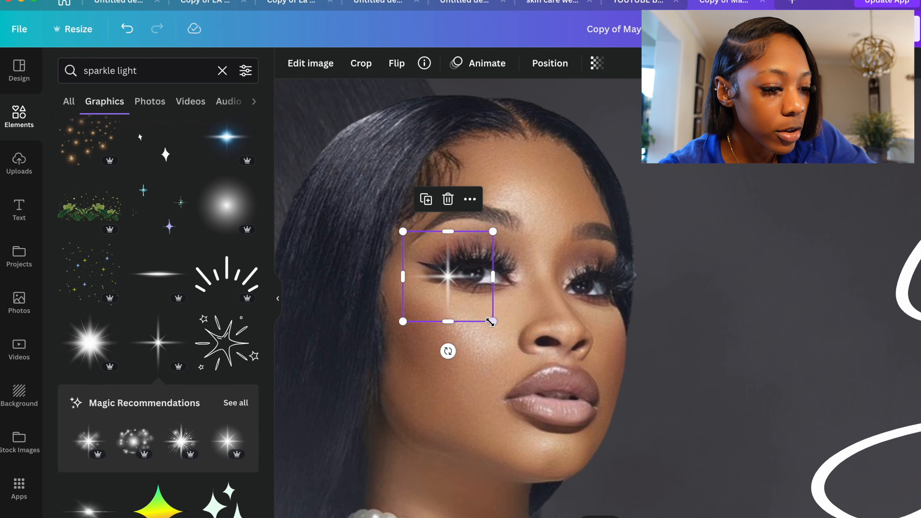
drag(477, 311, 451, 292)
drag(453, 333, 430, 328)
scroll(529, 358, down, 5)
click(608, 175)
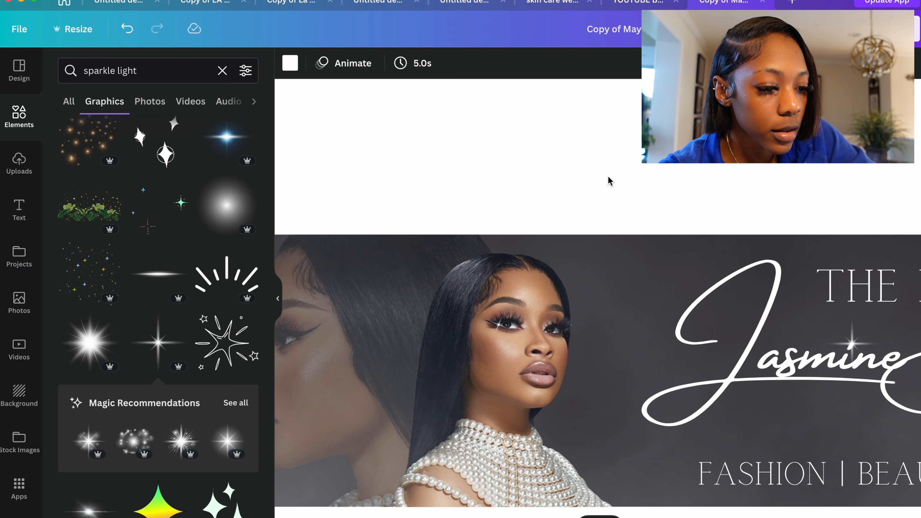
Download the finished banner design at 2,048 × 1,452 px.
scroll(610, 175, down, 4)
scroll(654, 415, down, 3)
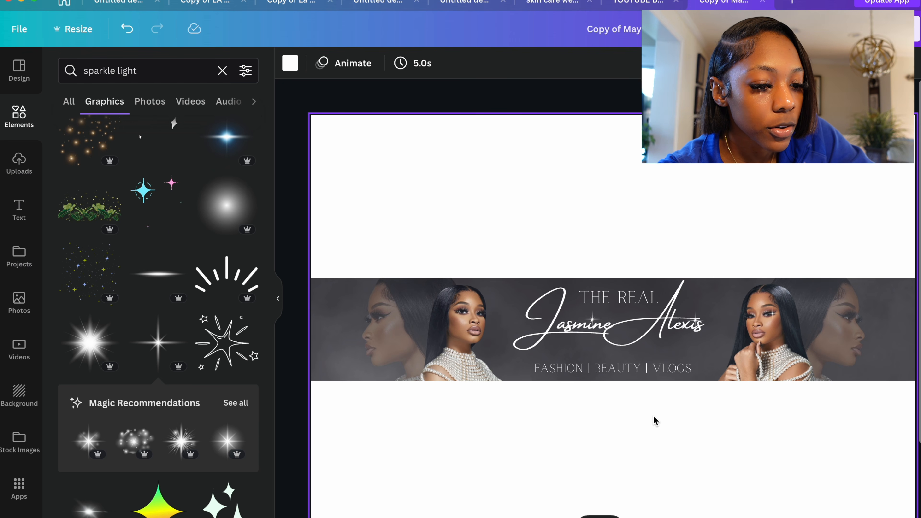
scroll(654, 416, down, 1)
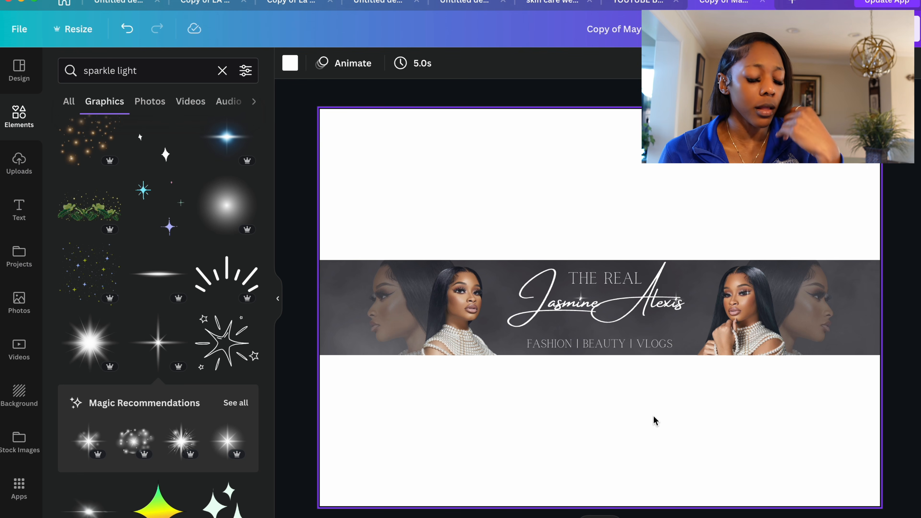
click(893, 29)
click(739, 339)
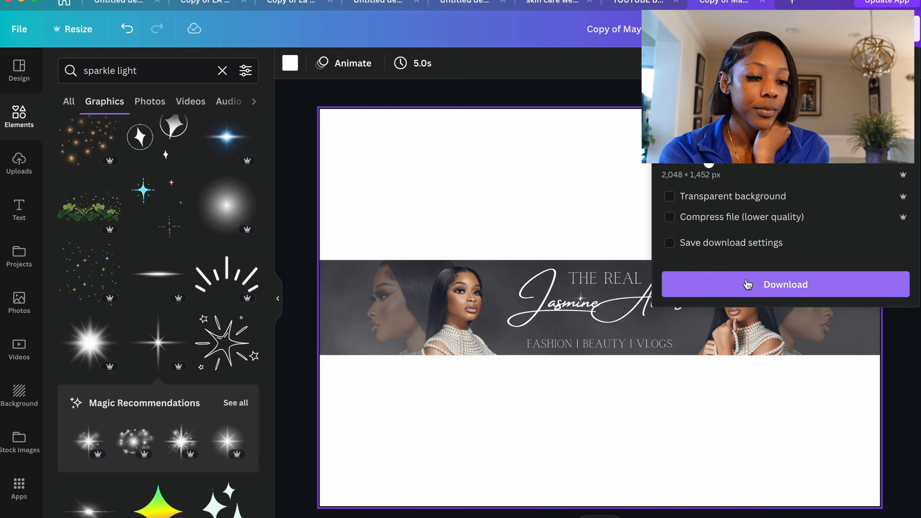
click(747, 284)
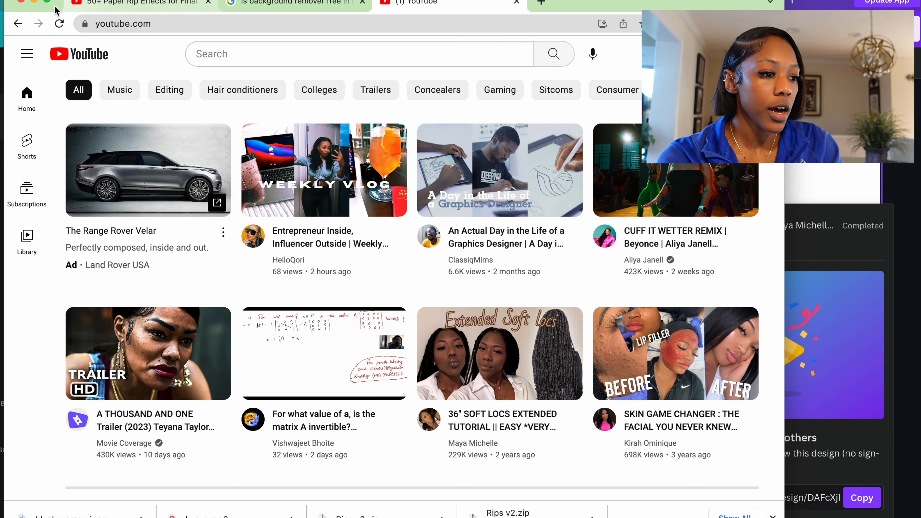
Switch to YouTube in the browser and open the channel's branding settings in YouTube Studio.
key(ctrl+super+f)
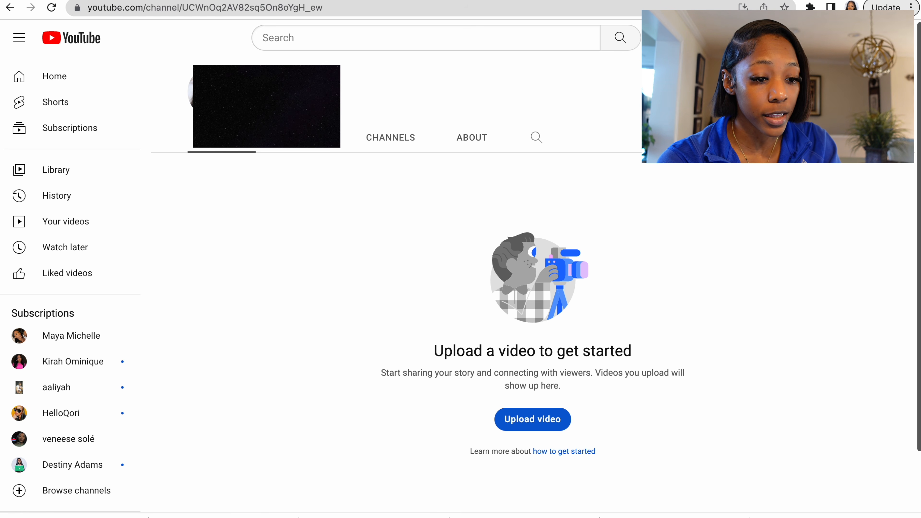
click(736, 91)
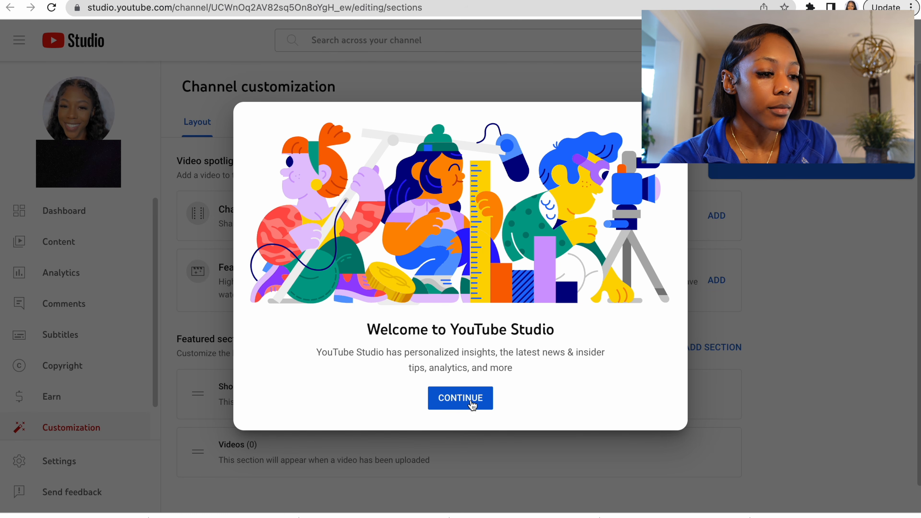
click(461, 398)
click(270, 126)
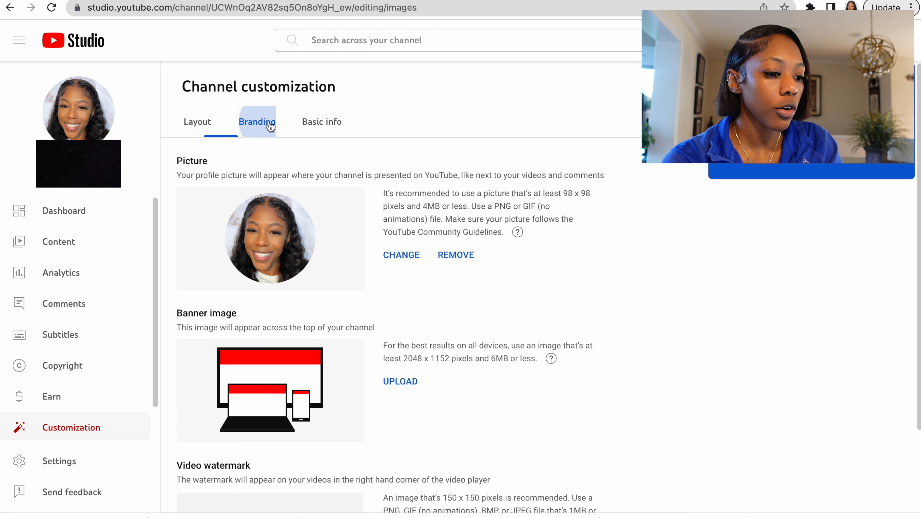
Upload "youtube banner example.png" from the Desktop as the channel's banner image.
scroll(390, 436, down, 3)
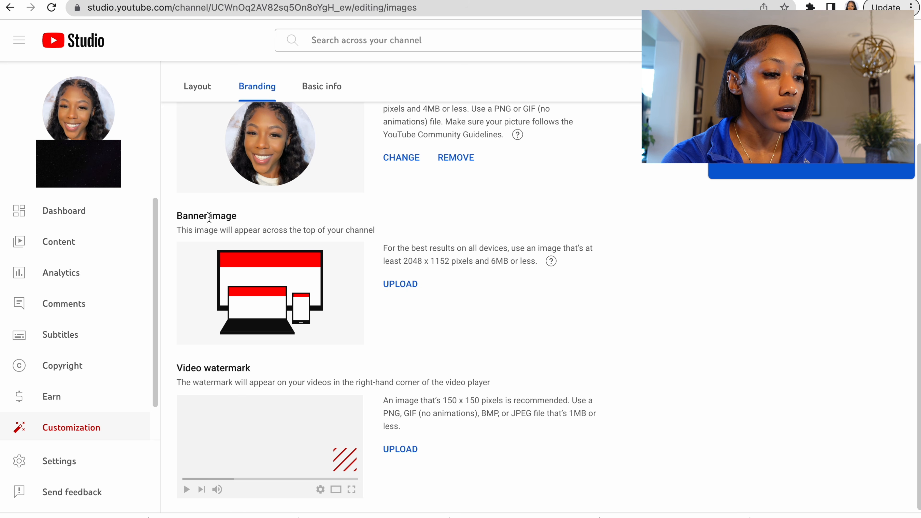
click(399, 289)
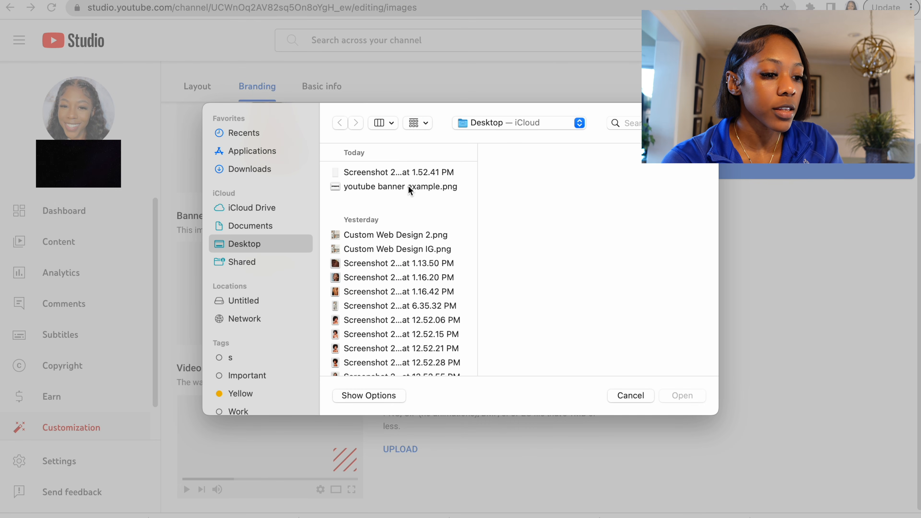
click(412, 187)
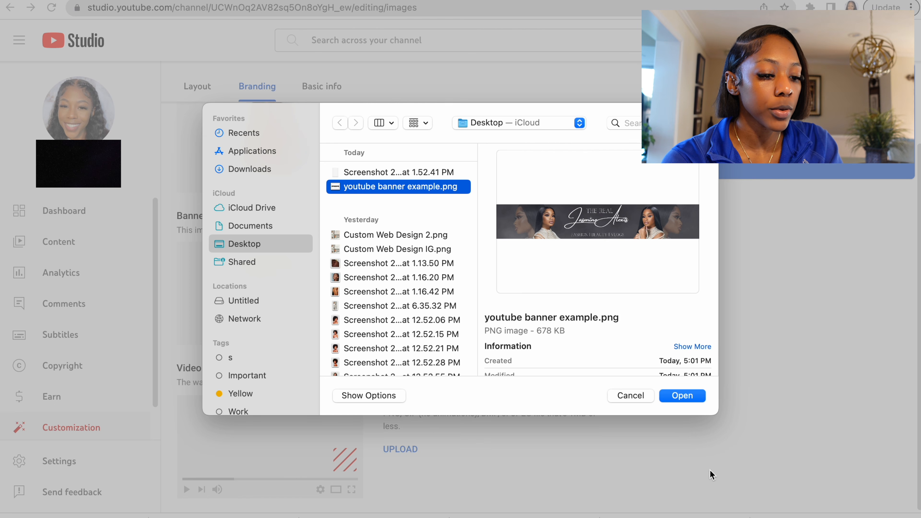
click(686, 394)
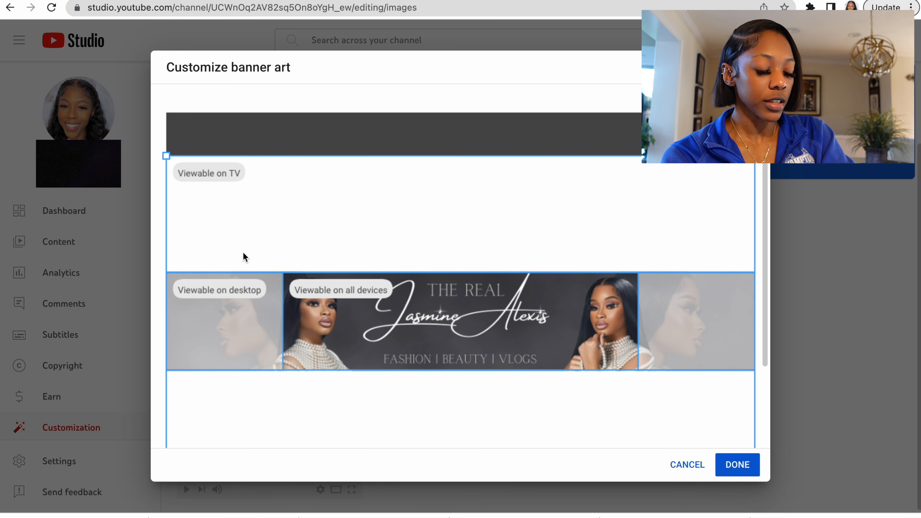
Accept the banner framing, publish the change, and open the channel page to view it.
scroll(463, 190, down, 2)
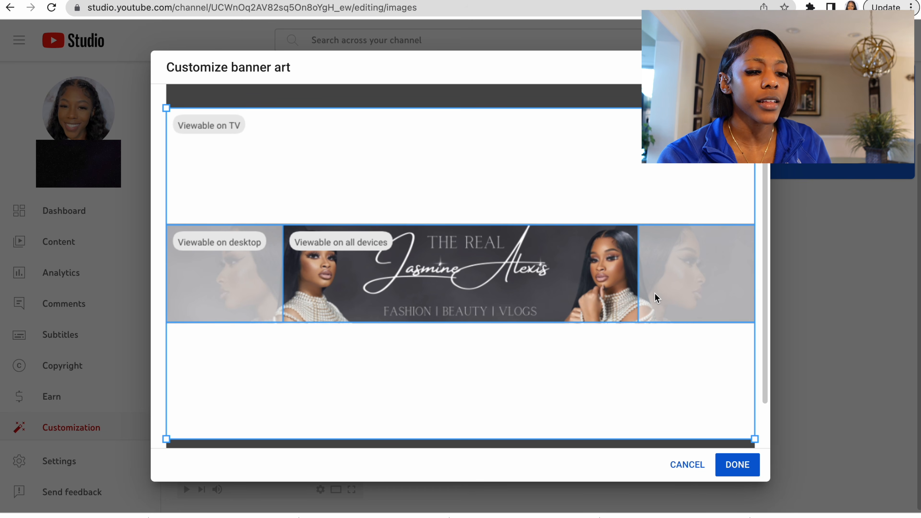
click(740, 467)
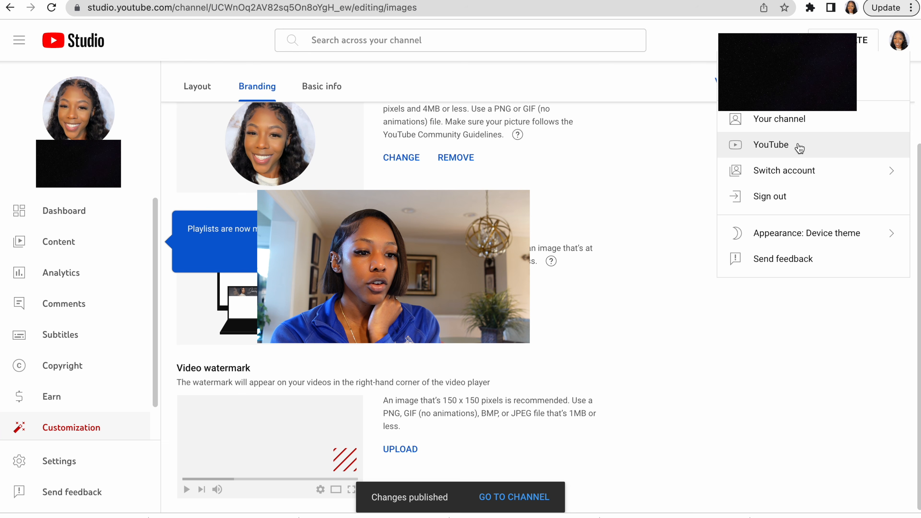
click(801, 121)
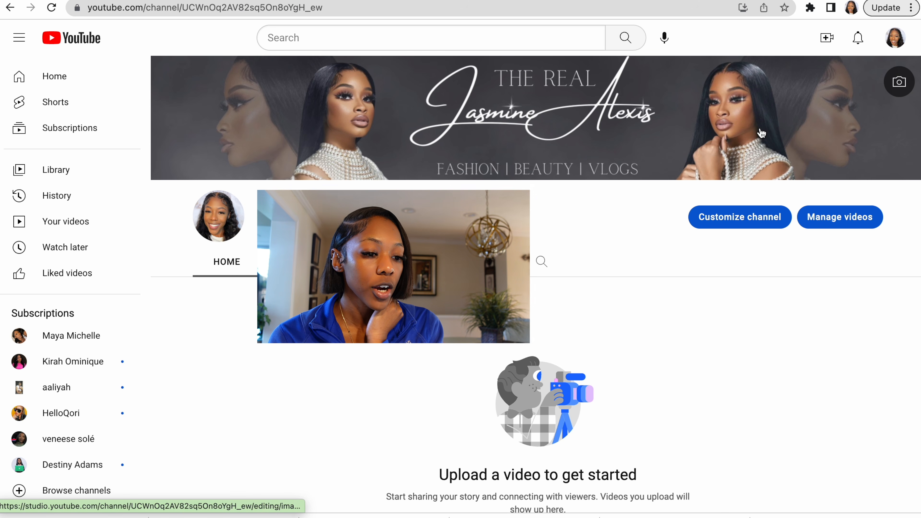
mouse_move(770, 512)
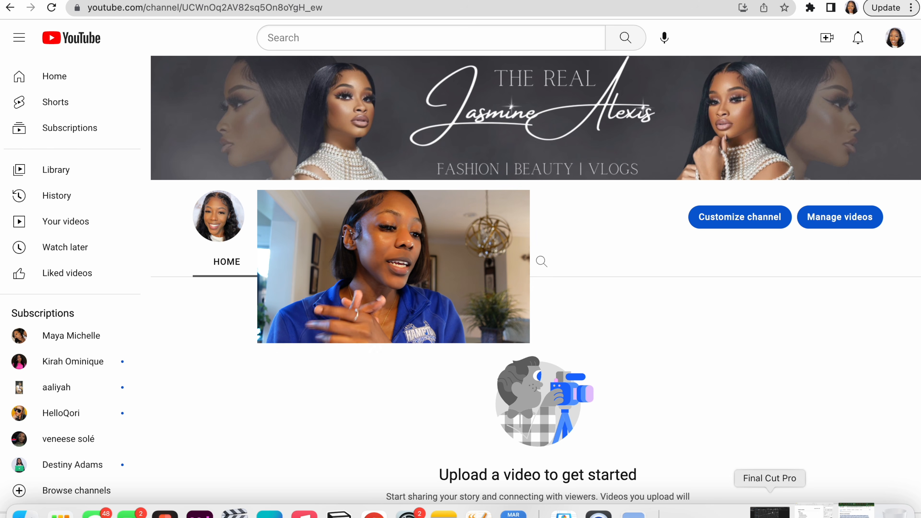